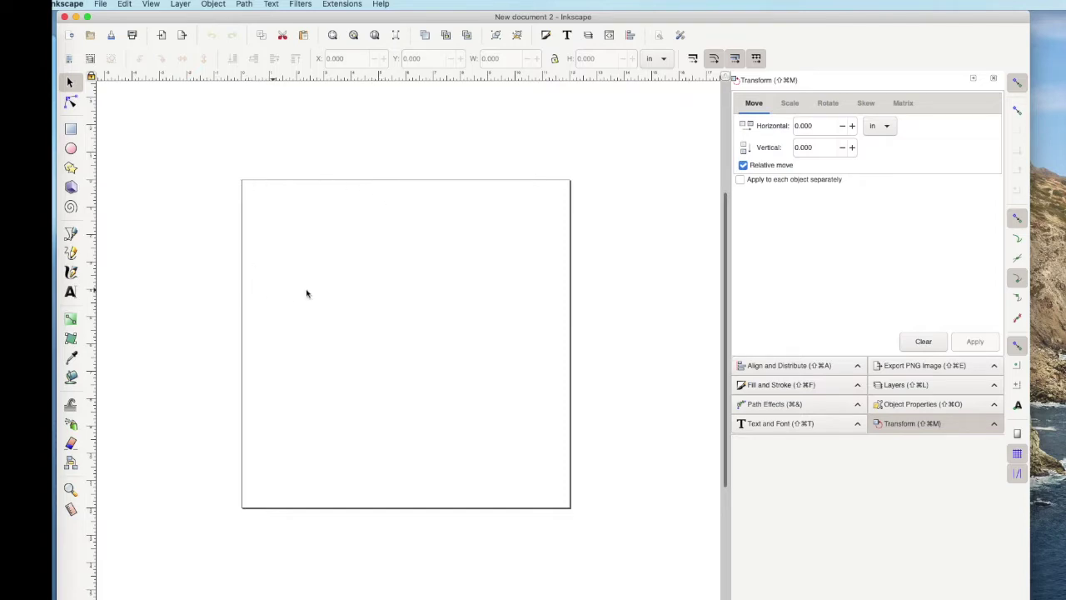
Step: Set a custom page size of 19.5 in wide by 16 in high in the document properties
left_click(100, 4)
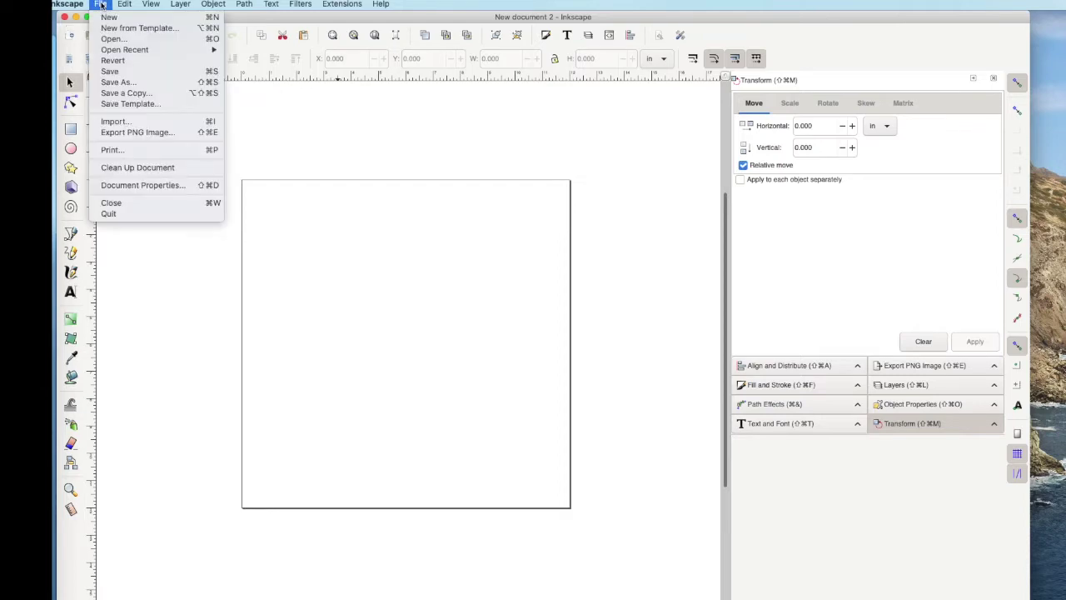
left_click(122, 184)
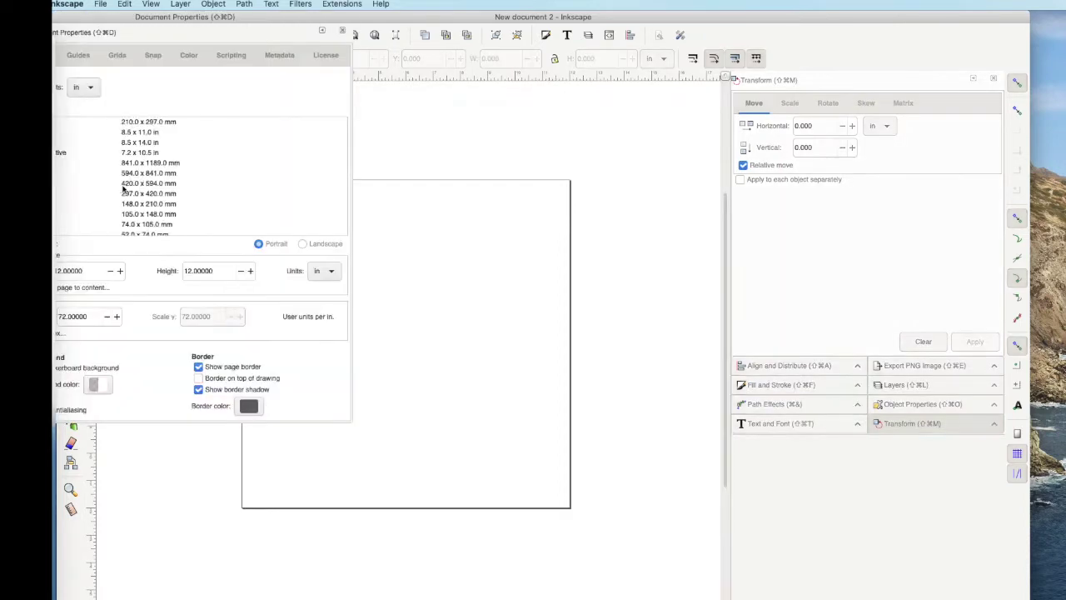
left_click_drag(117, 16, 298, 50)
left_click(272, 303)
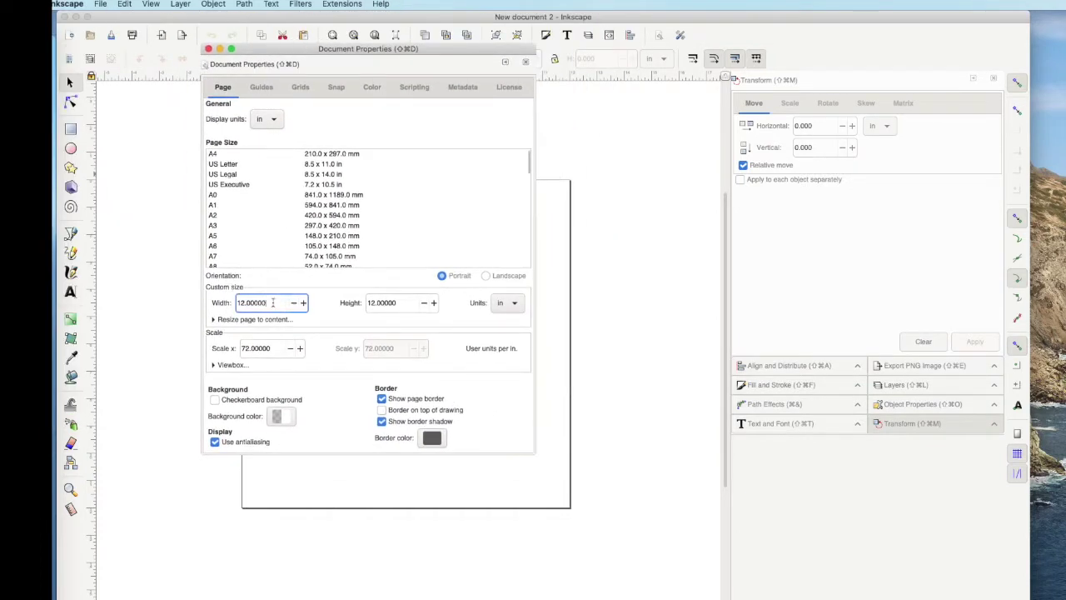
key("BackSpace")
key("BackSpace")
key("BackSpace")
type("9.5")
key("Tab")
type("1")
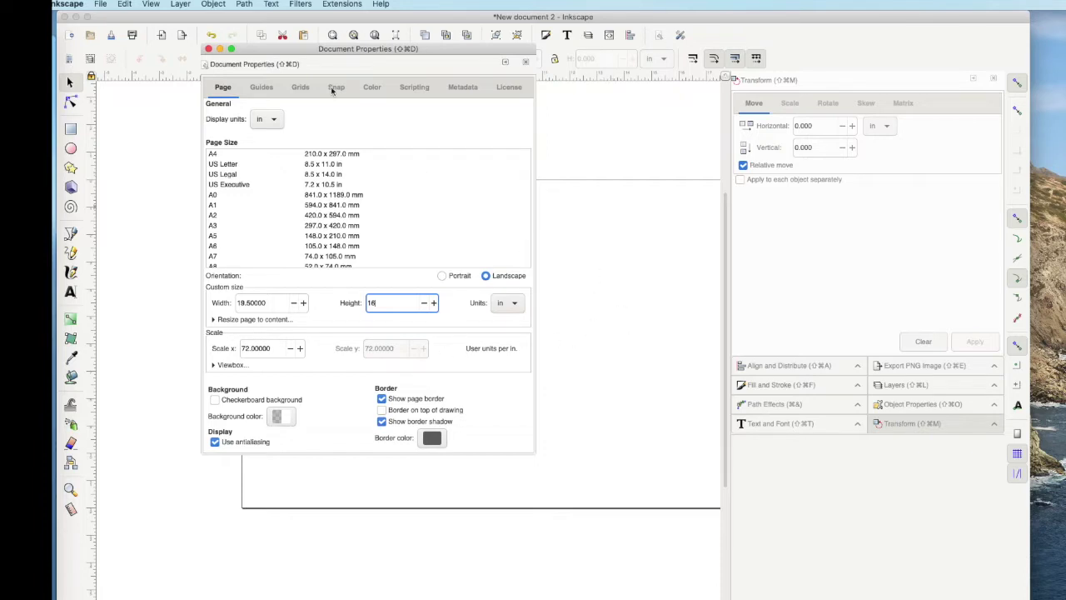
left_click(209, 49)
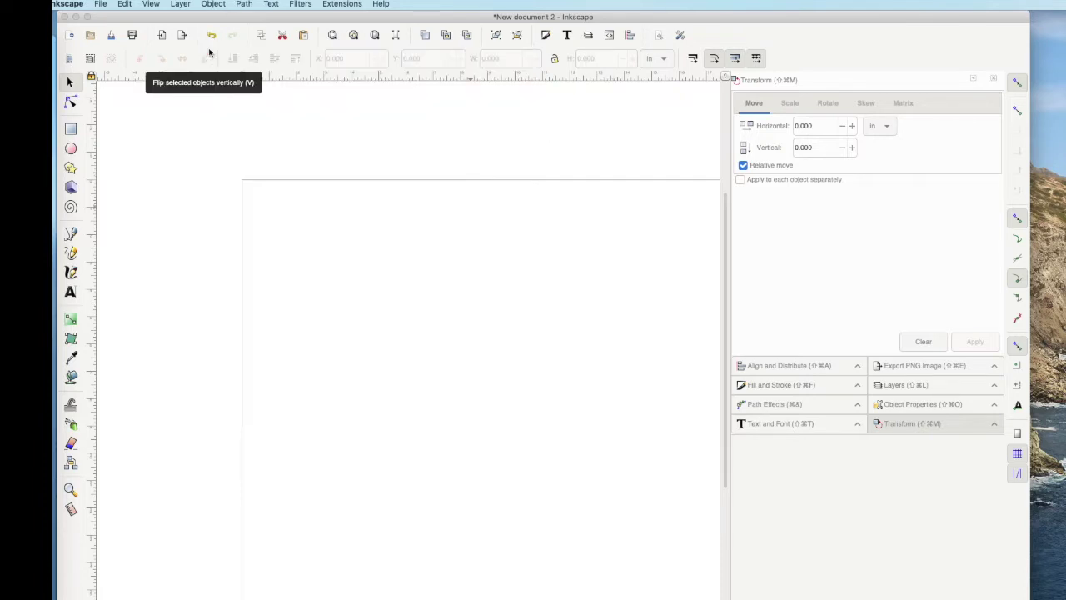
scroll(409, 321, "down", 5)
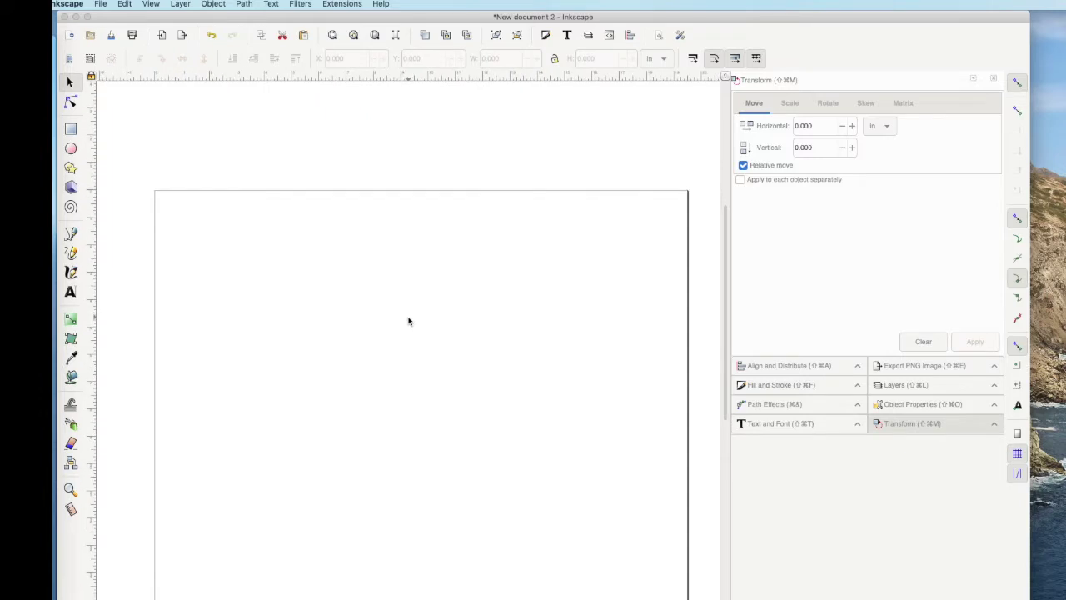
left_click(408, 320)
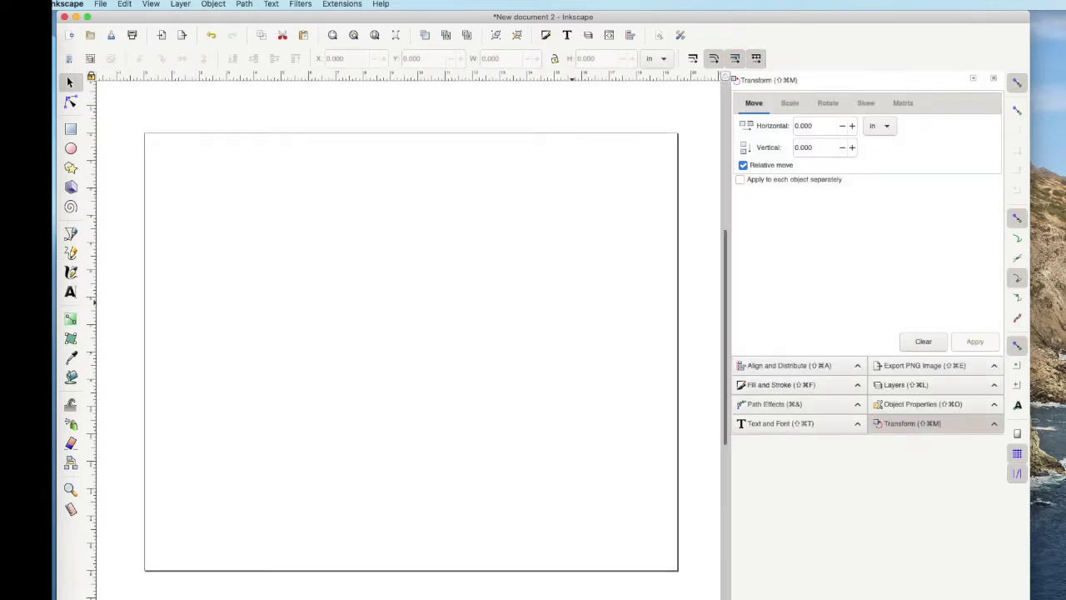
Step: Switch to Safari and search Google Images for "coffee"
left_click_drag(738, 583, 673, 52)
type("coffee")
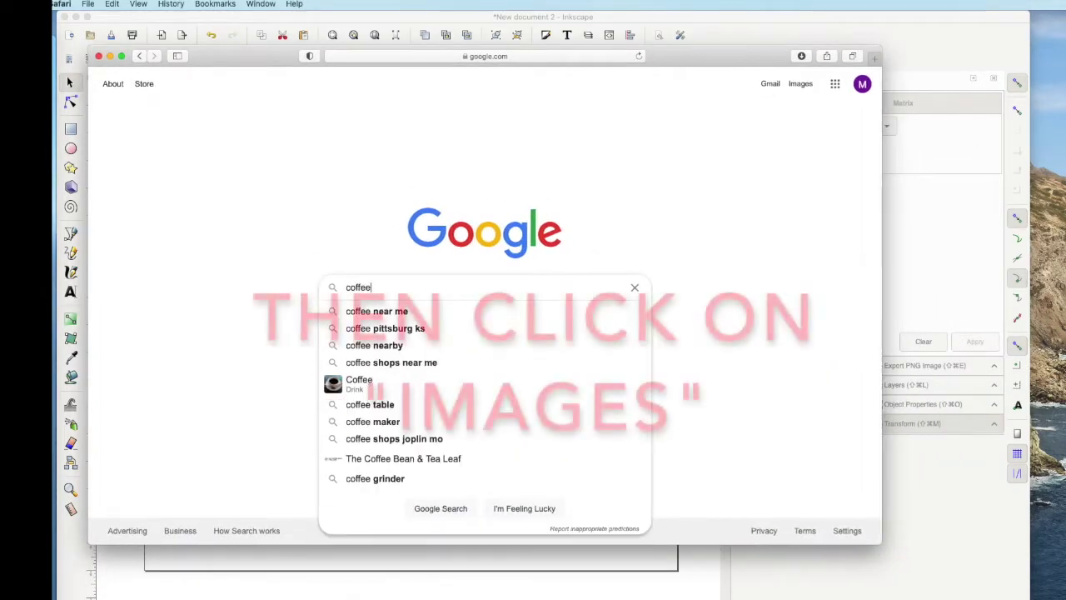
key("Return")
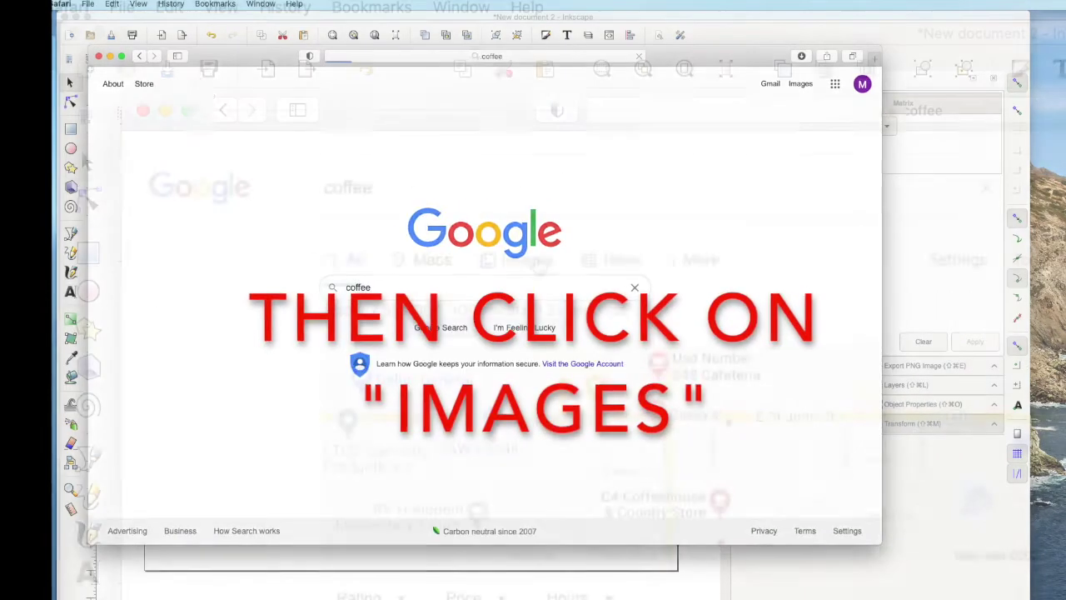
left_click(287, 125)
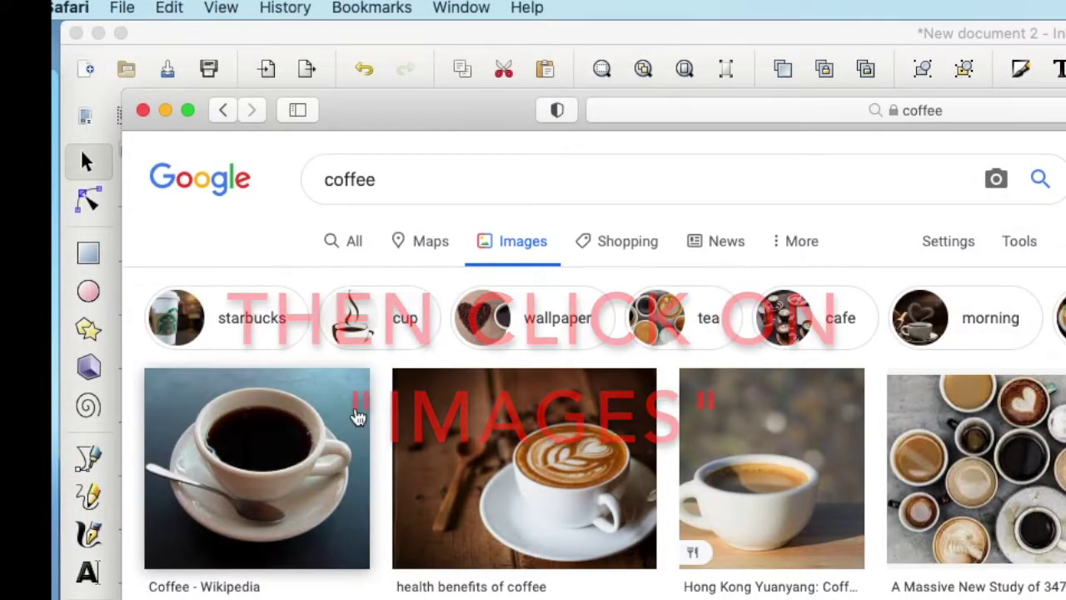
Step: Narrow the image results to cups, copy the coffee cup drawing with heart-shaped steam to the desktop, and close the browser window
left_click(379, 321)
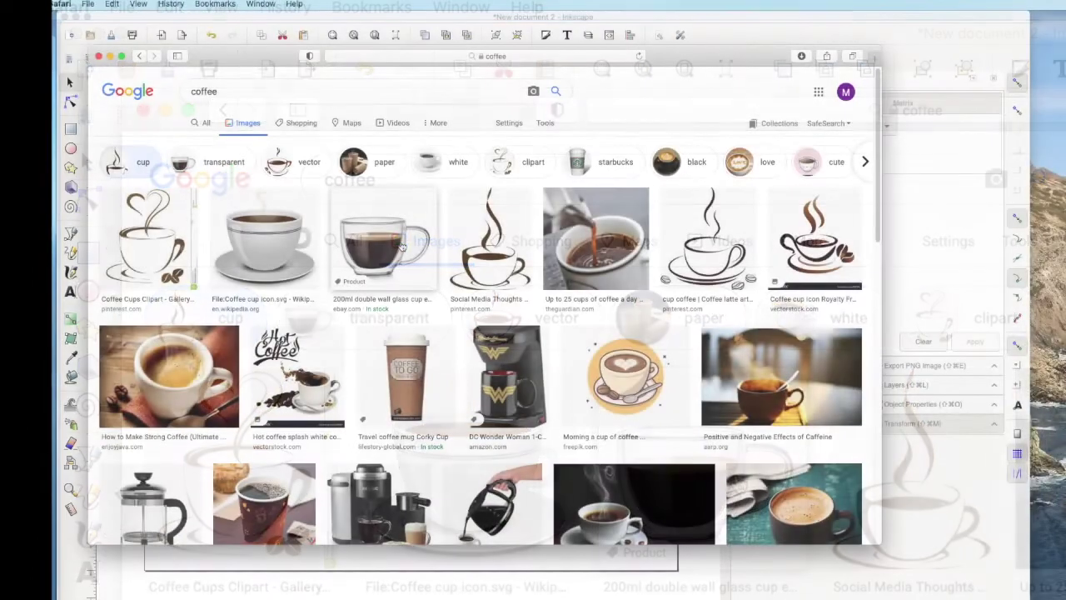
scroll(732, 496, "down", 3)
scroll(401, 248, "down", 10)
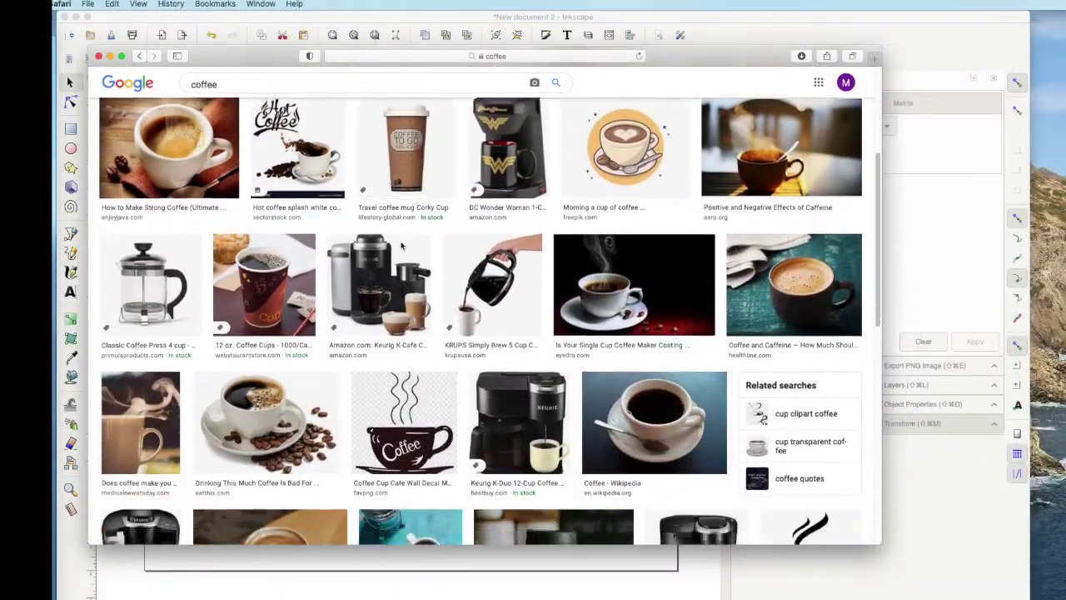
scroll(401, 247, "down", 10)
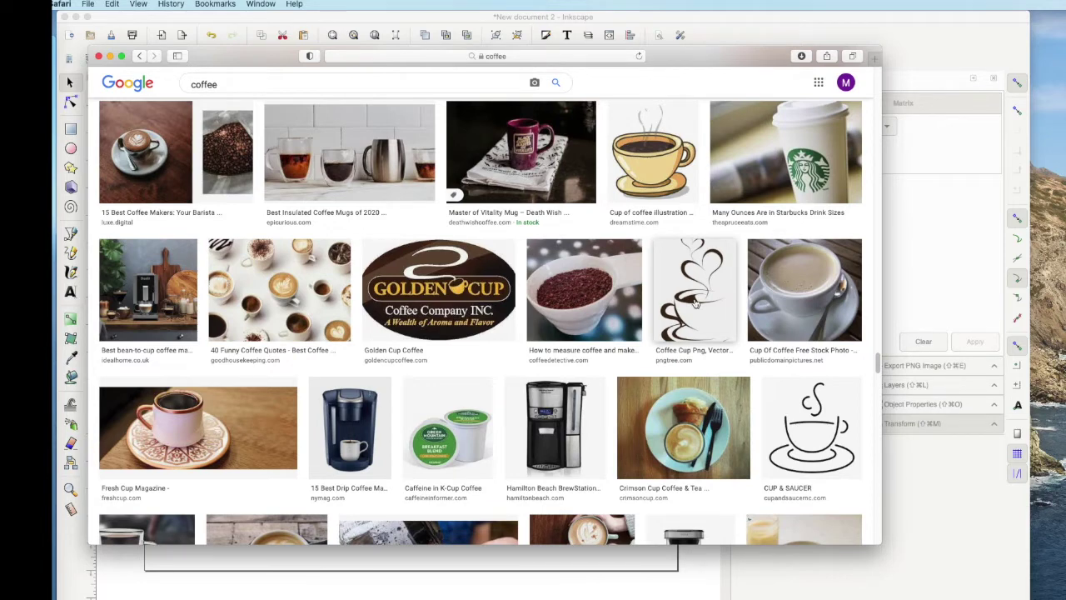
left_click_drag(696, 298, 1065, 283)
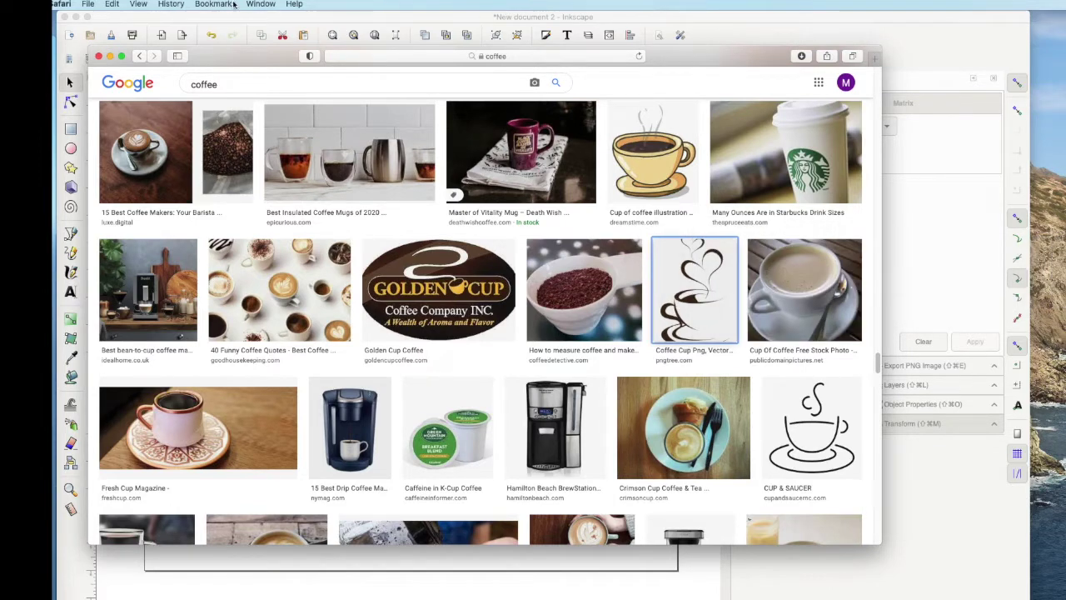
left_click(99, 56)
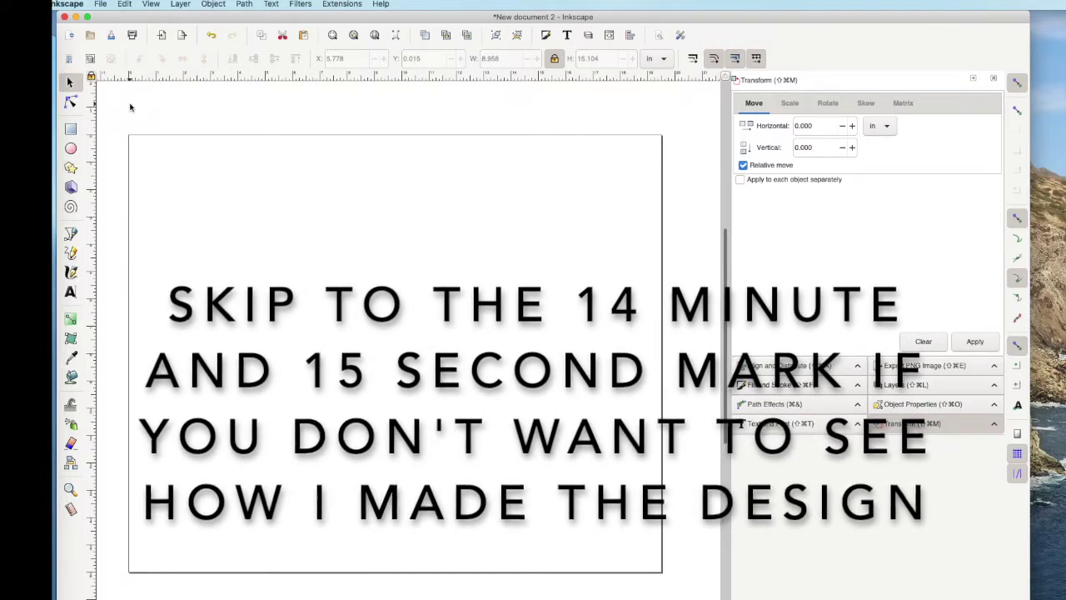
Step: Import CoffeeCup.png from the Desktop as an embedded image, with DPI from file and automatic rendering mode
left_click(100, 5)
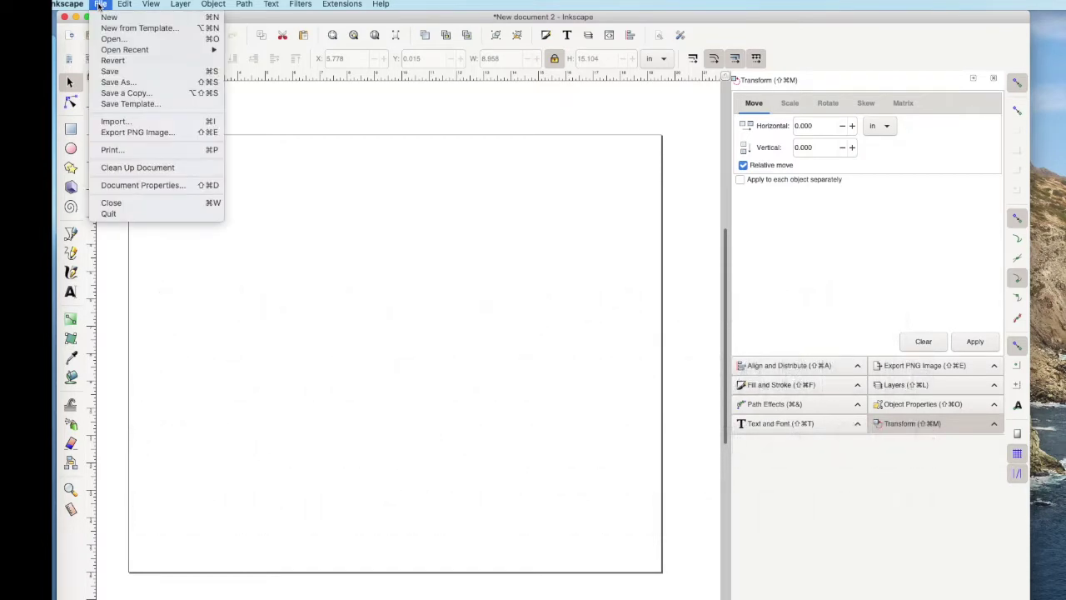
left_click(107, 122)
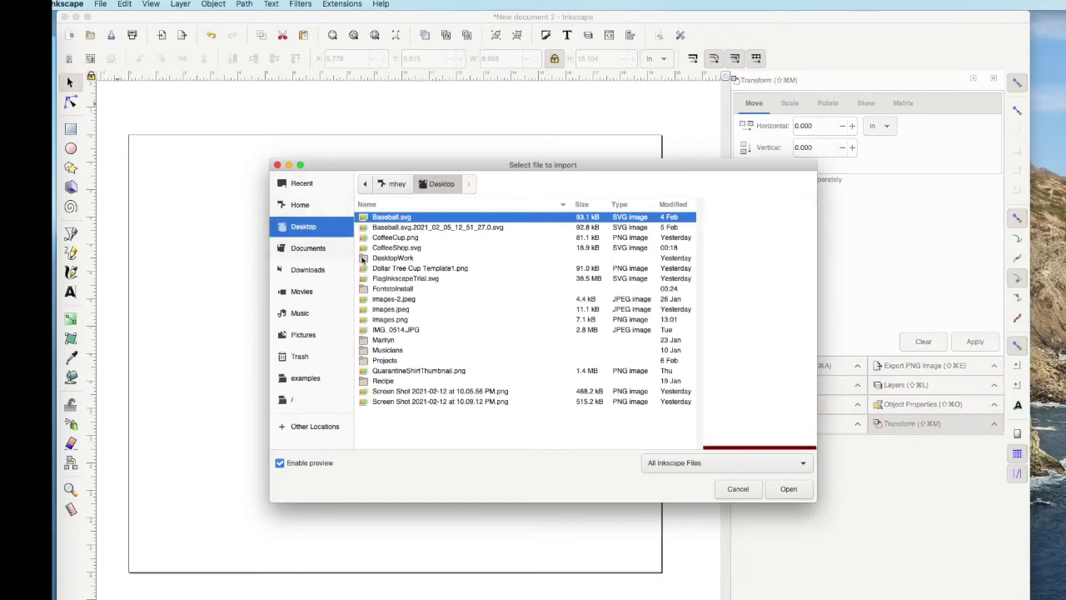
left_click(394, 238)
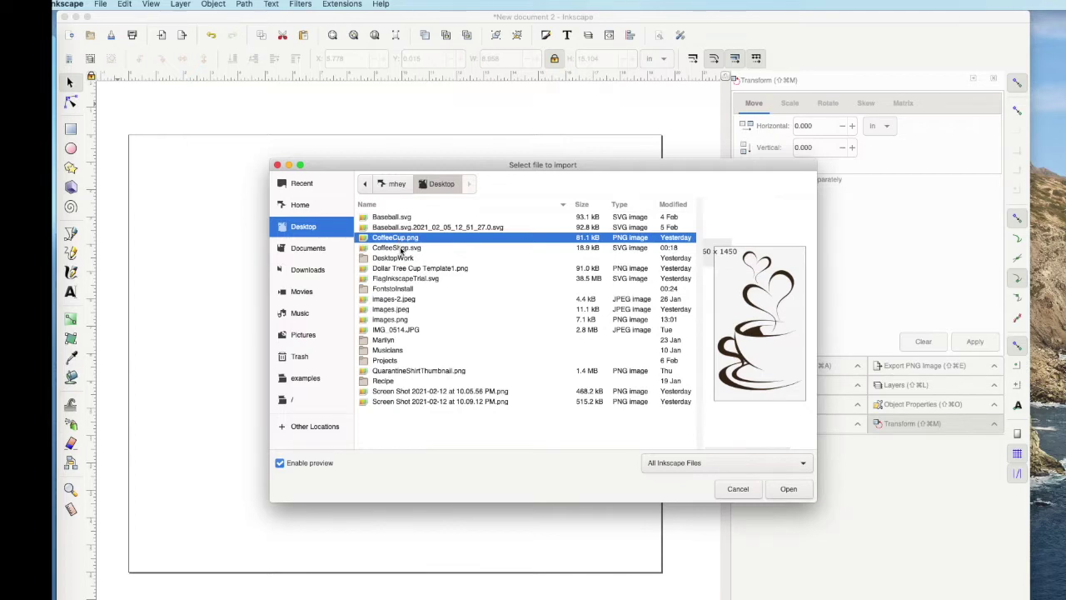
left_click(788, 489)
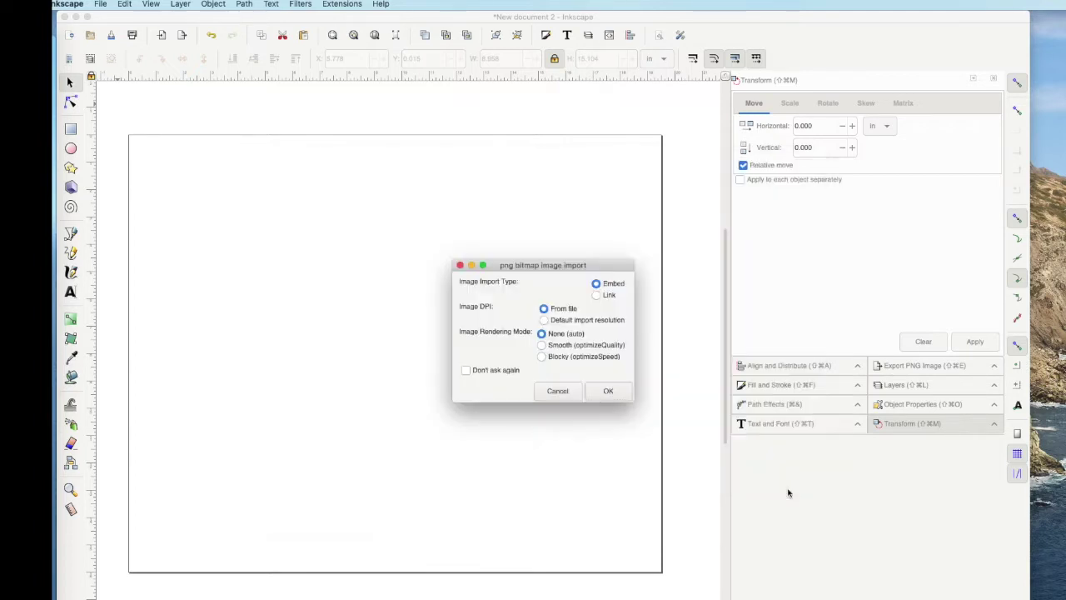
left_click(607, 392)
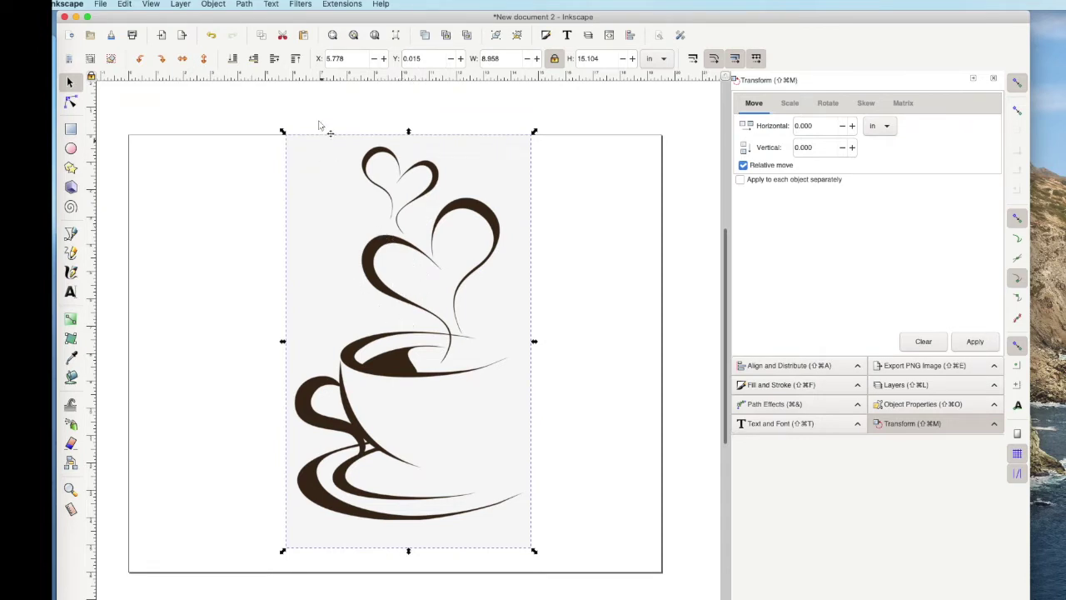
Step: Trace the coffee cup image as a single-scan bitmap using Brightness cutoff with a threshold of 0.450
left_click(244, 5)
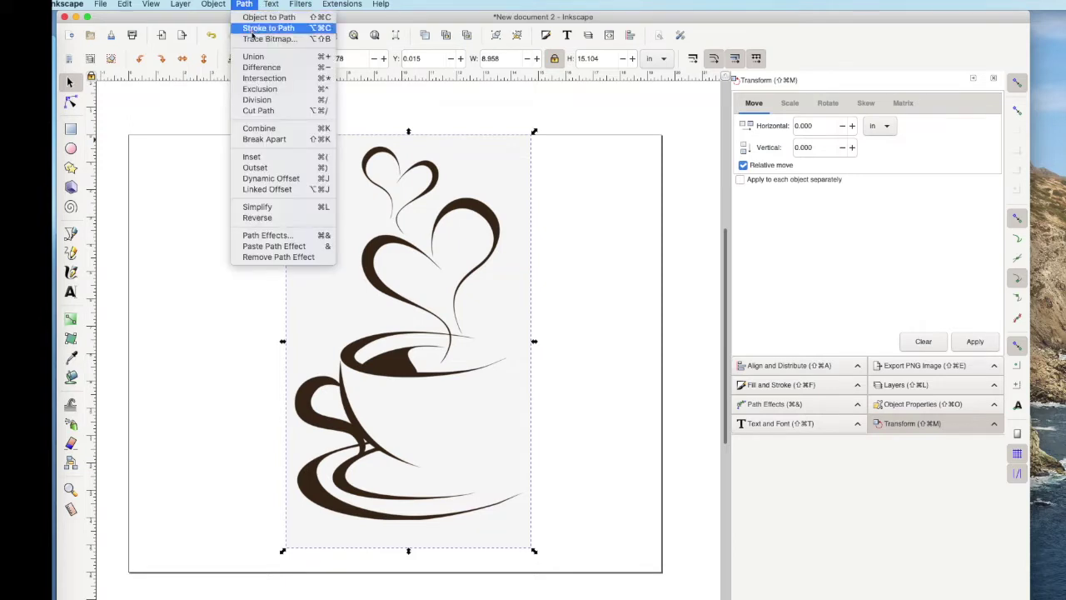
left_click(252, 40)
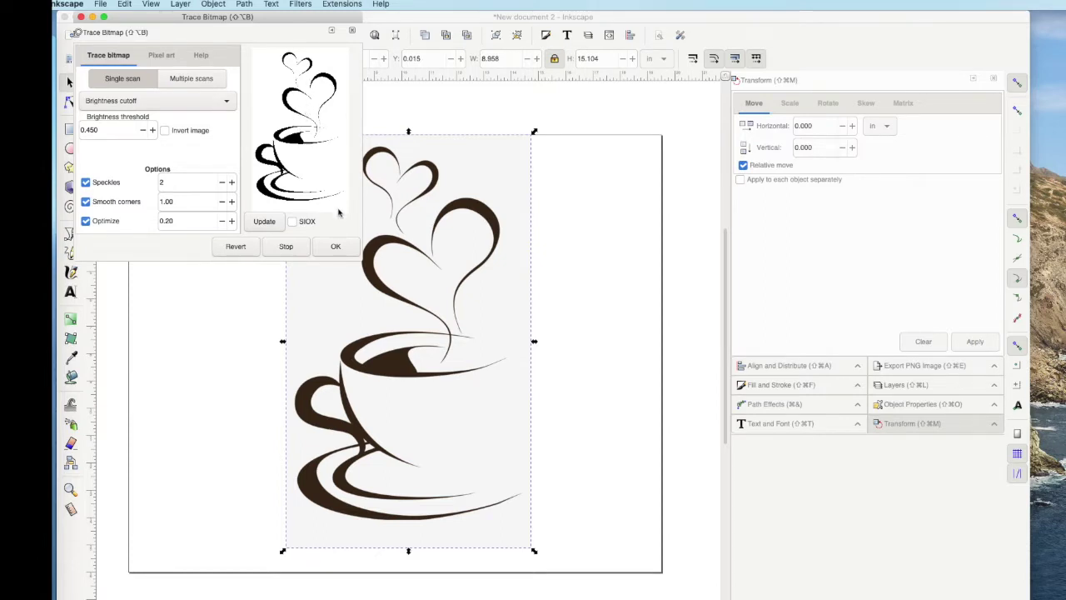
left_click(335, 247)
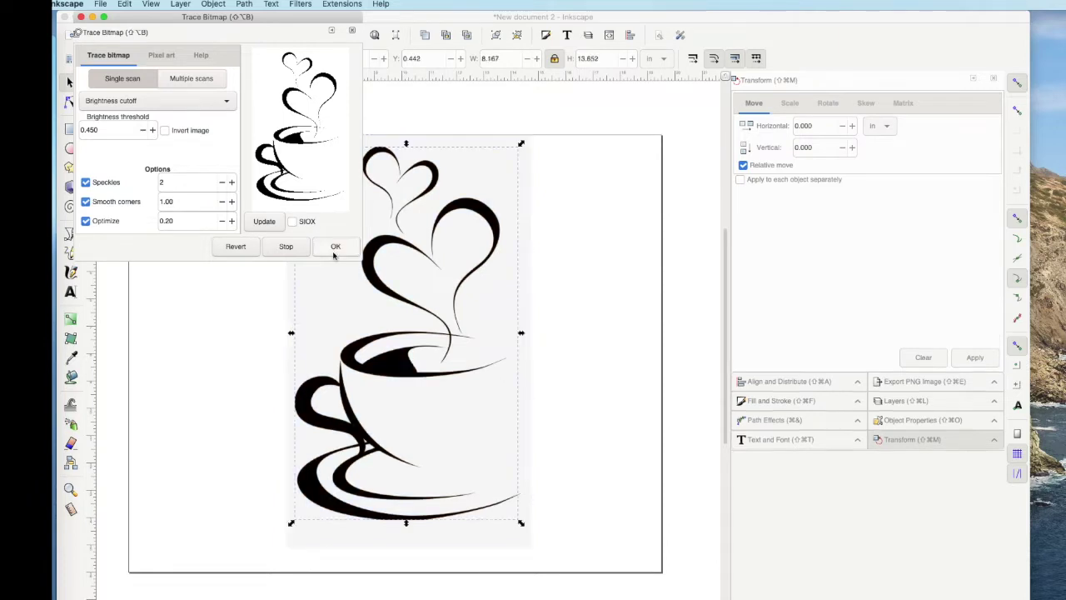
left_click(80, 18)
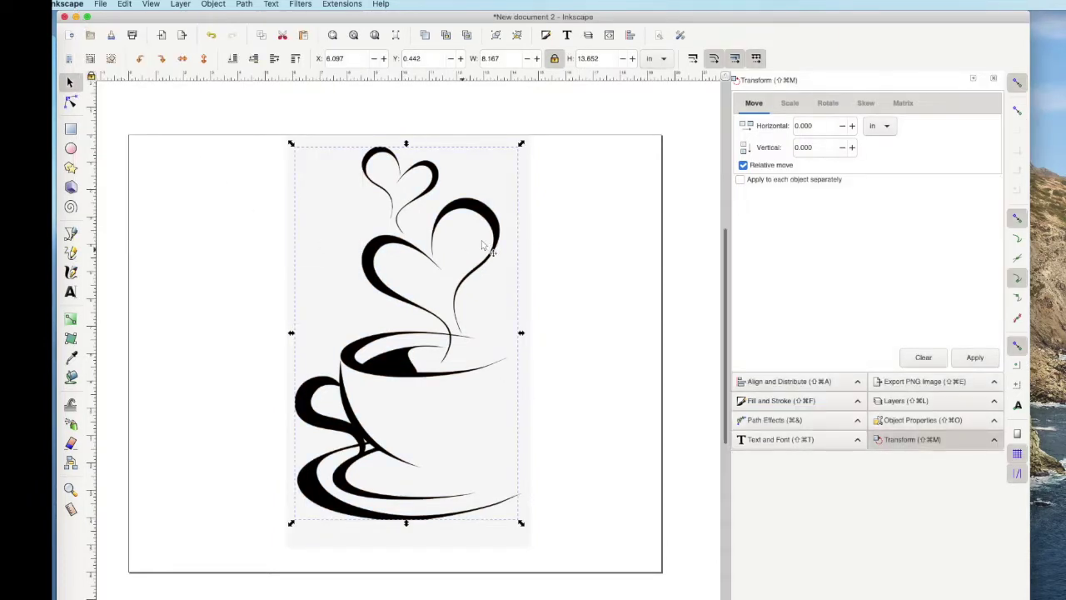
Step: Separate the traced cup from the original image by moving the trace toward the page's right edge and the original to the left
left_click(588, 250)
left_click_drag(499, 230, 635, 242)
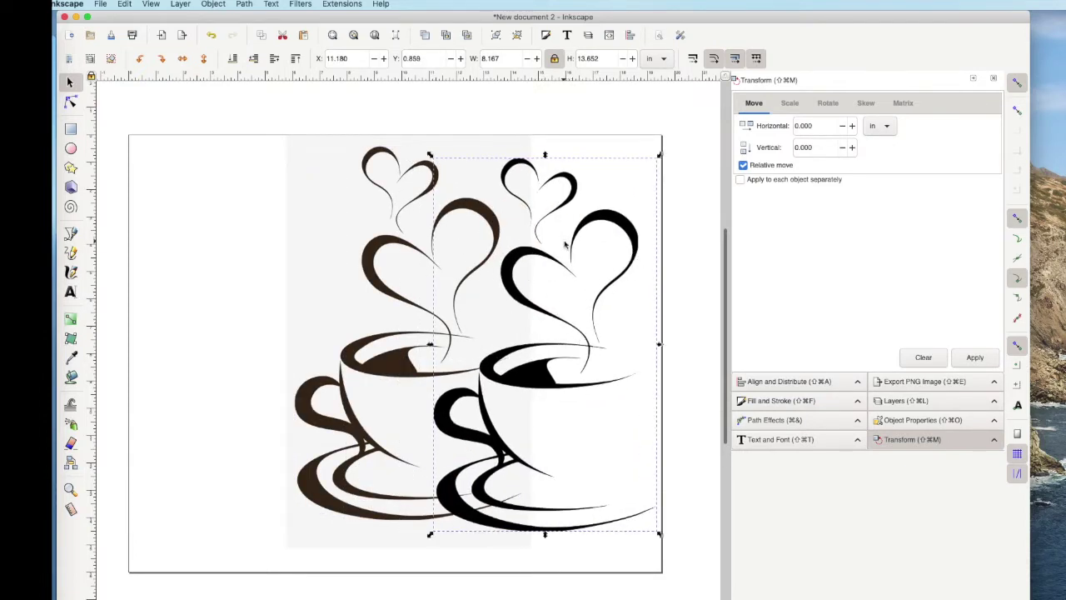
left_click(379, 279)
left_click_drag(379, 279, 304, 264)
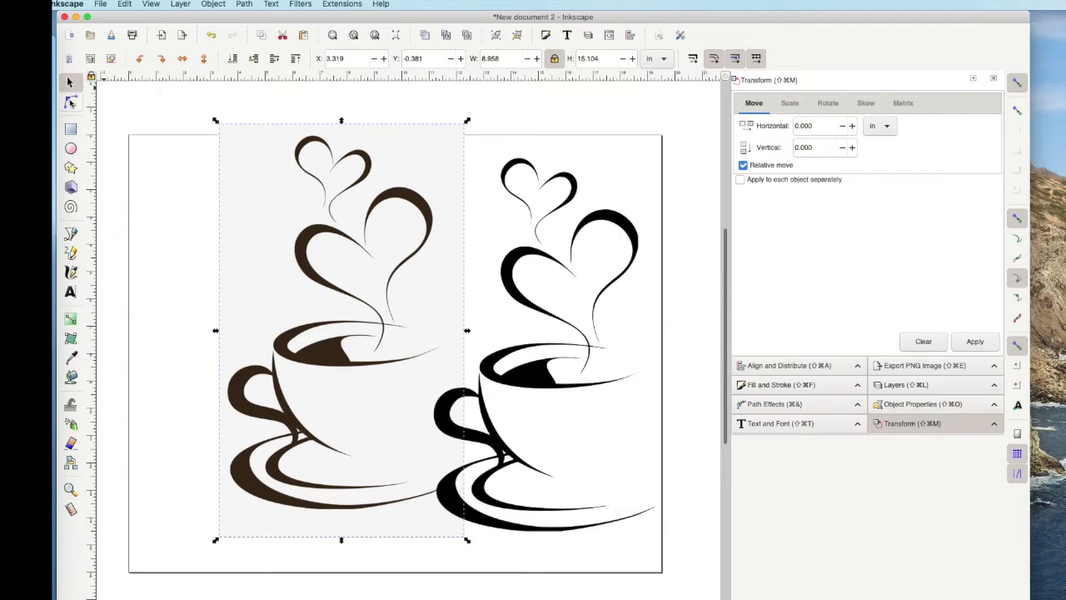
Step: Compare the original image and the traced cup for editable nodes, and delete the original bitmap
left_click(70, 100)
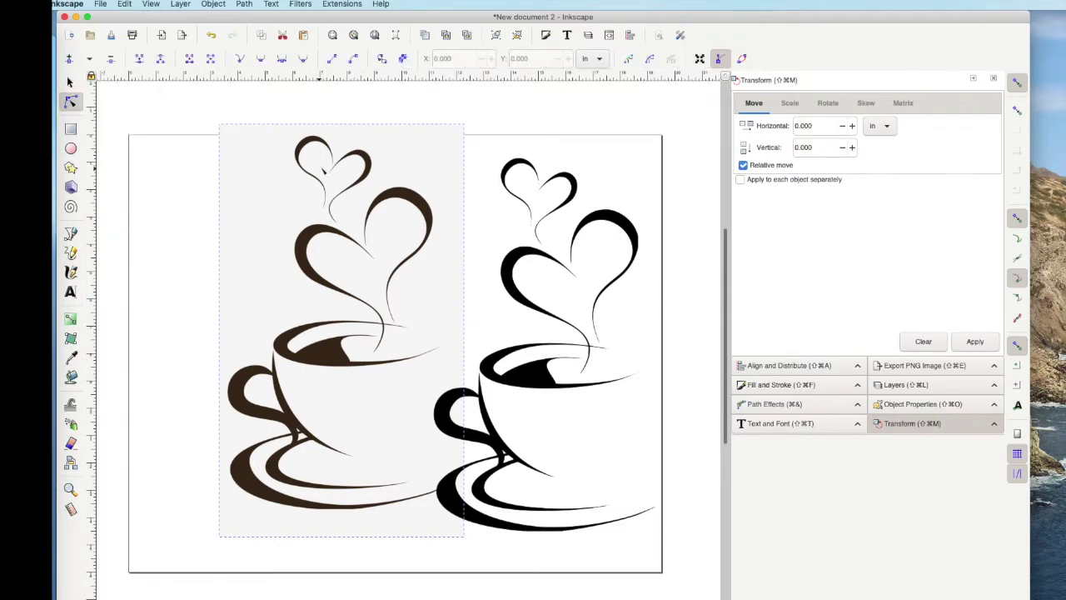
left_click(70, 82)
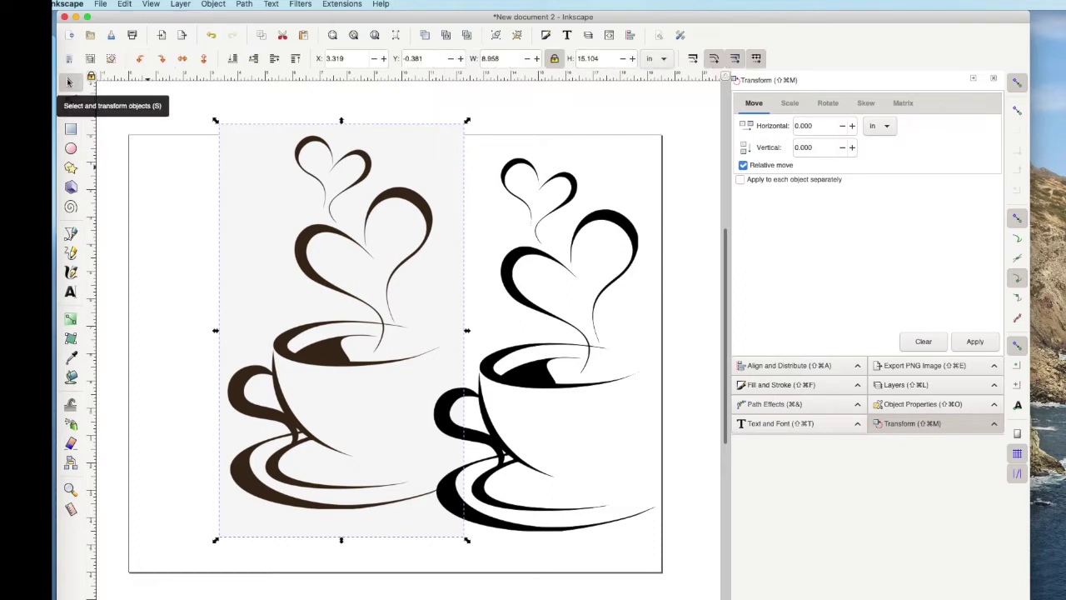
left_click(573, 273)
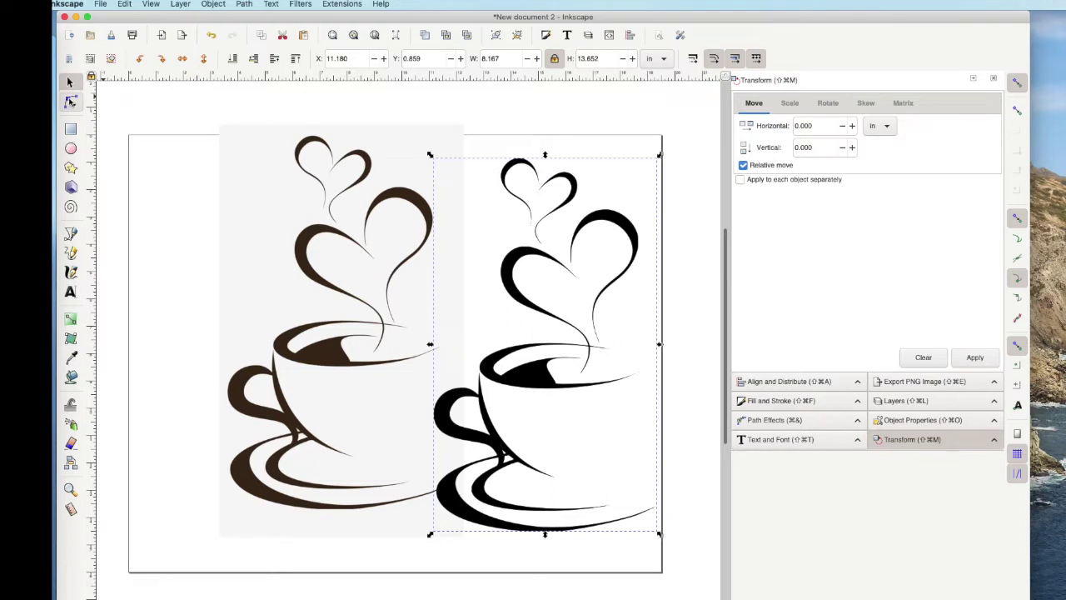
left_click(70, 101)
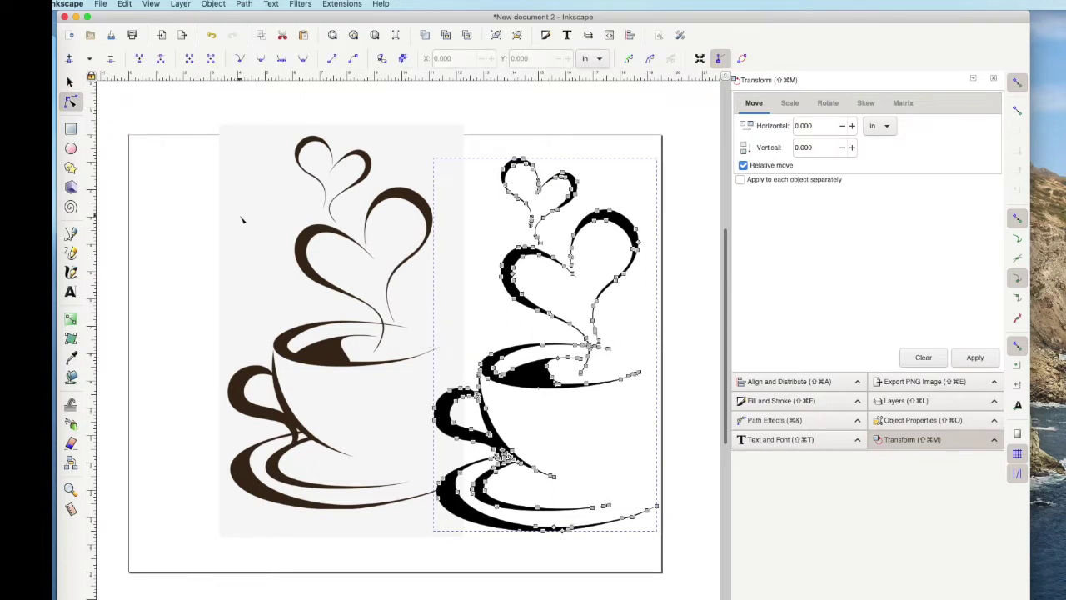
left_click(70, 81)
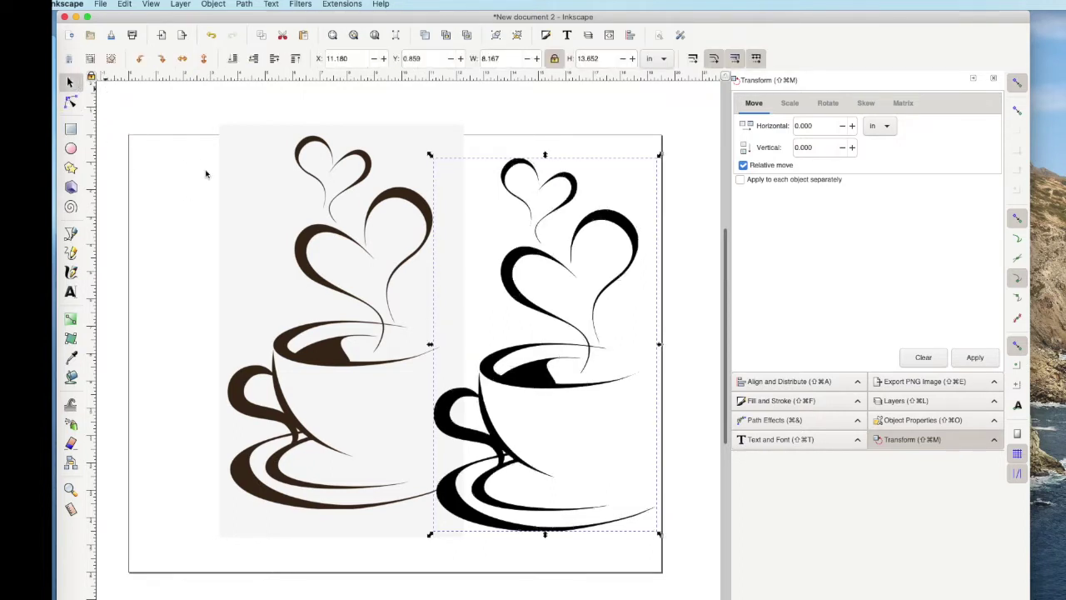
left_click(298, 278)
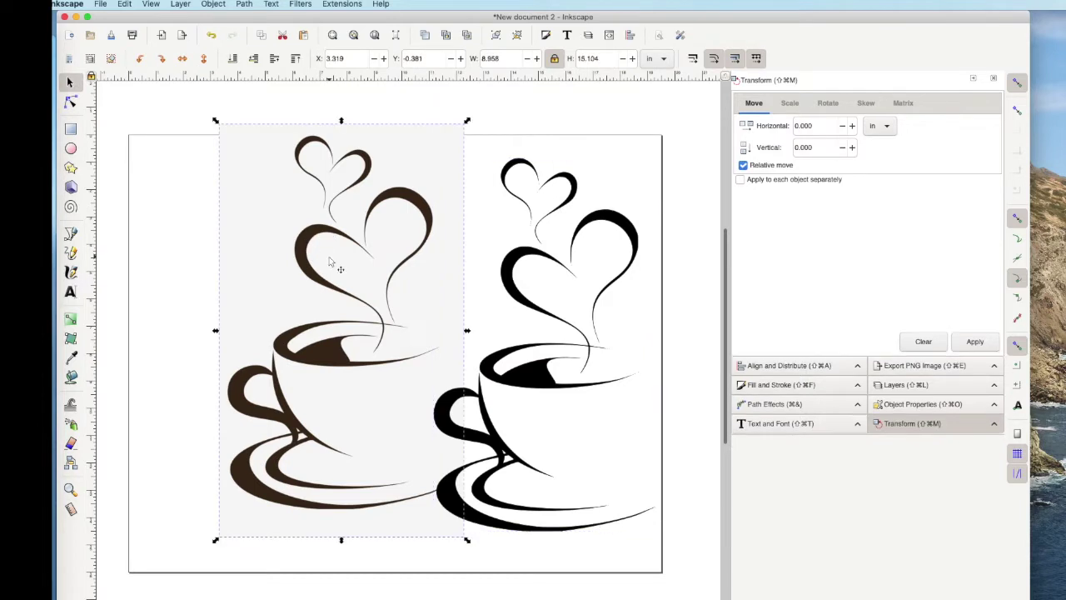
key("Delete")
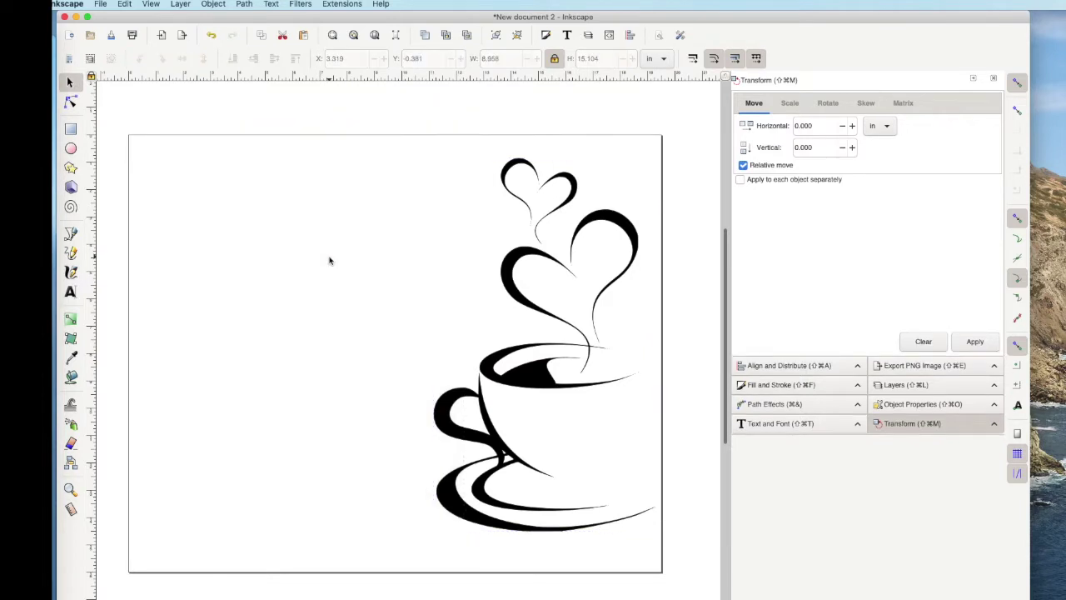
Step: Move the traced cup to the left half of the page and enlarge it proportionally to about 8.5 × 14.2 in
left_click_drag(546, 254, 305, 266)
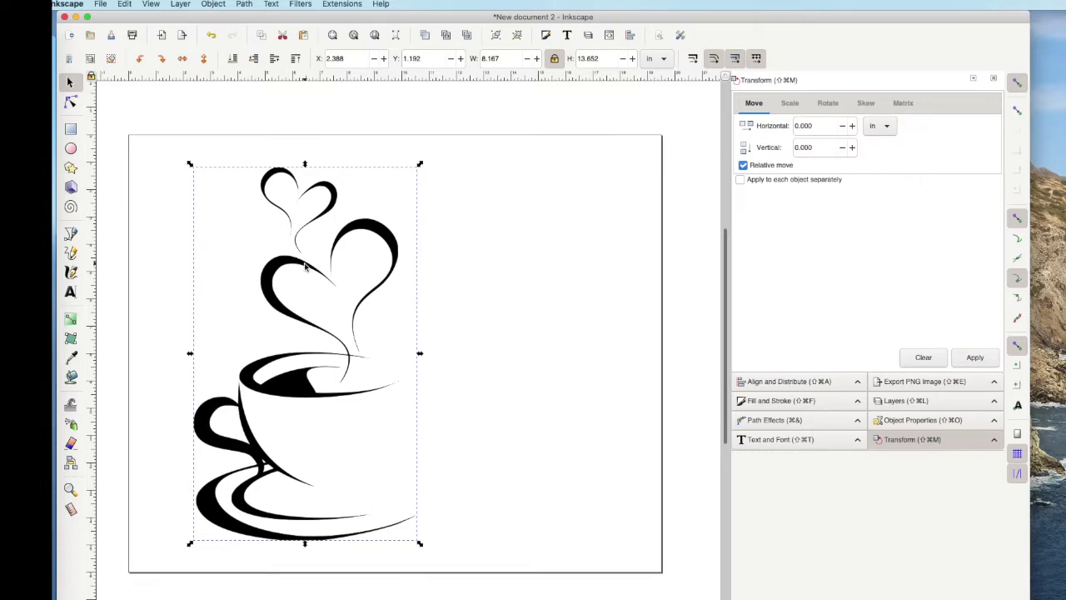
left_click_drag(420, 545, 445, 562)
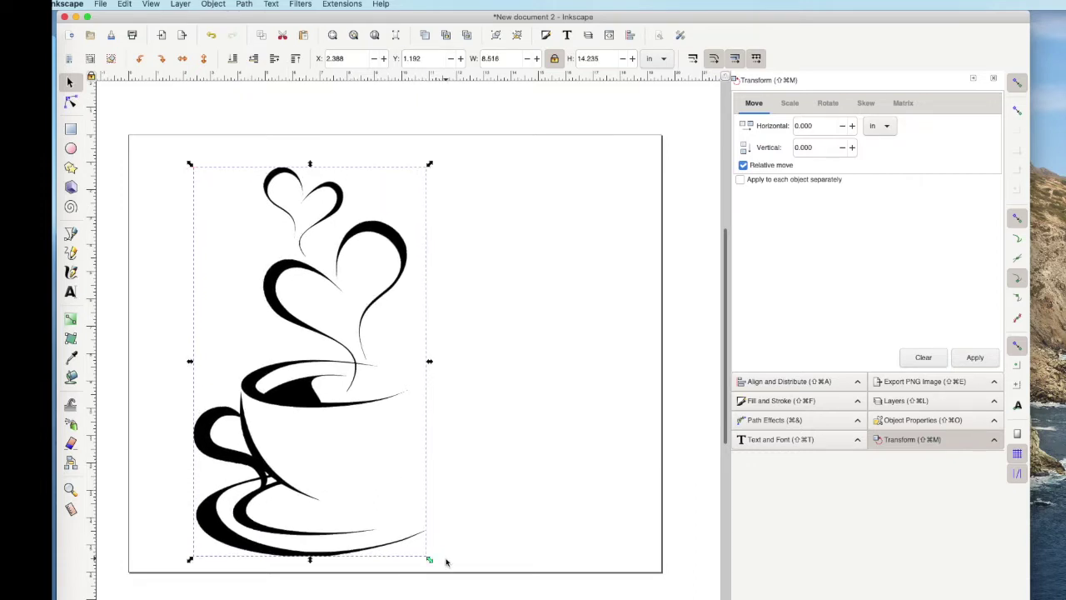
Step: Make a copy of the traced cup and place it beside the original, overlapping the page's right edge
left_click(373, 304)
left_click_drag(373, 304, 365, 295)
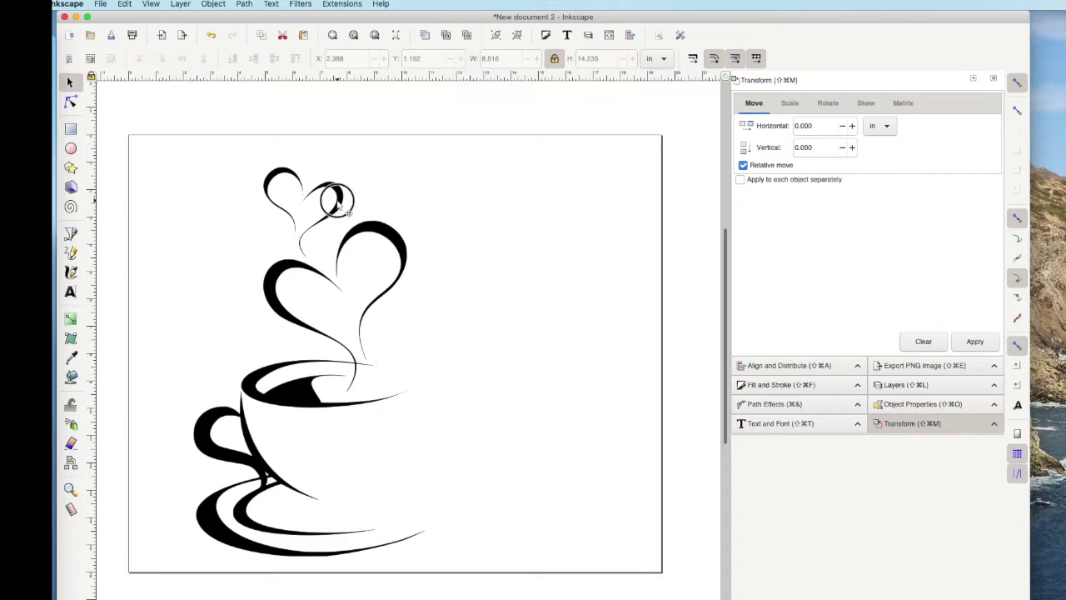
left_click(350, 213)
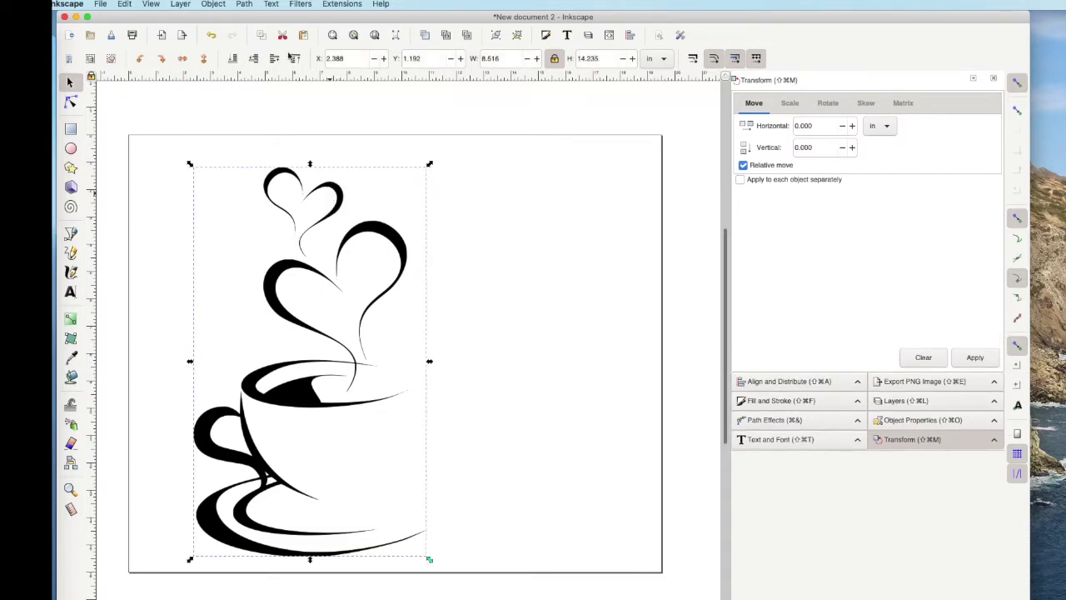
left_click(245, 5)
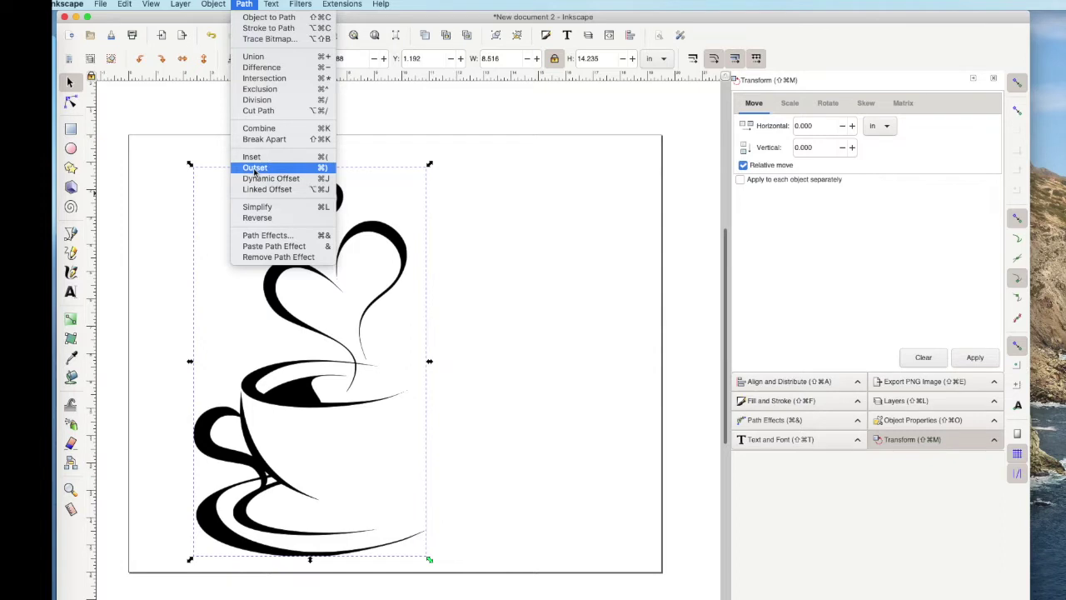
left_click(383, 235)
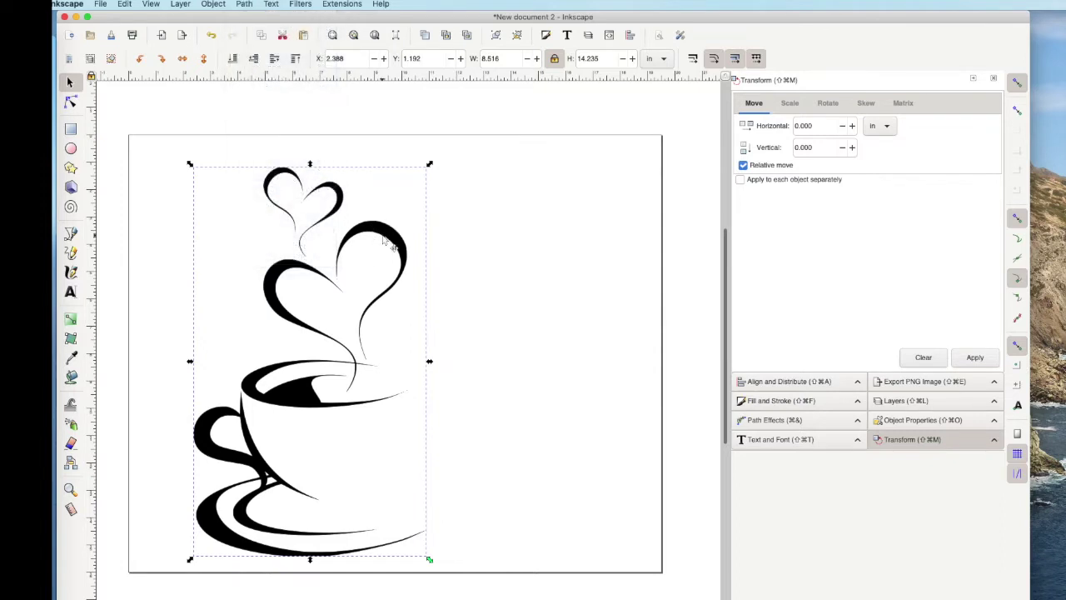
key("ctrl+v")
left_click_drag(465, 149, 636, 227)
Step: Thicken the cup on the left half of the page by applying Outset five times at the default step
left_click(314, 239)
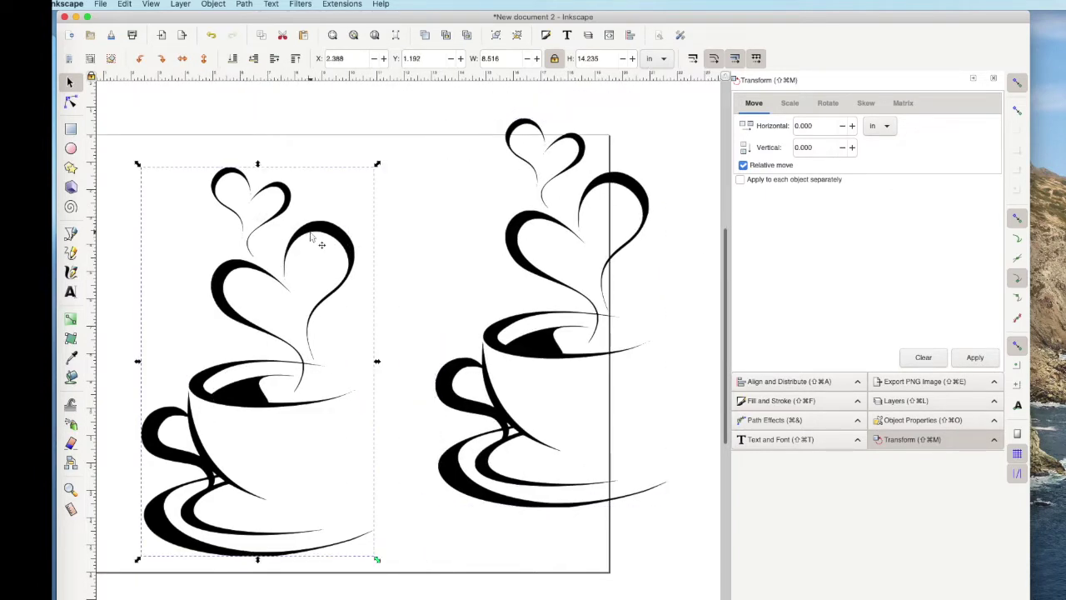
left_click(245, 5)
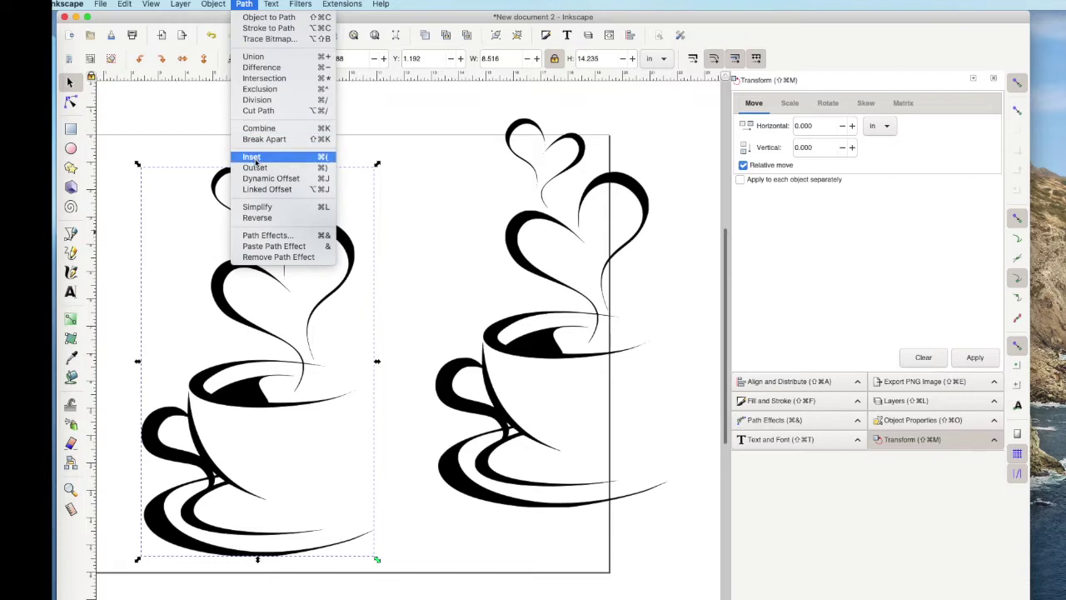
left_click(255, 168)
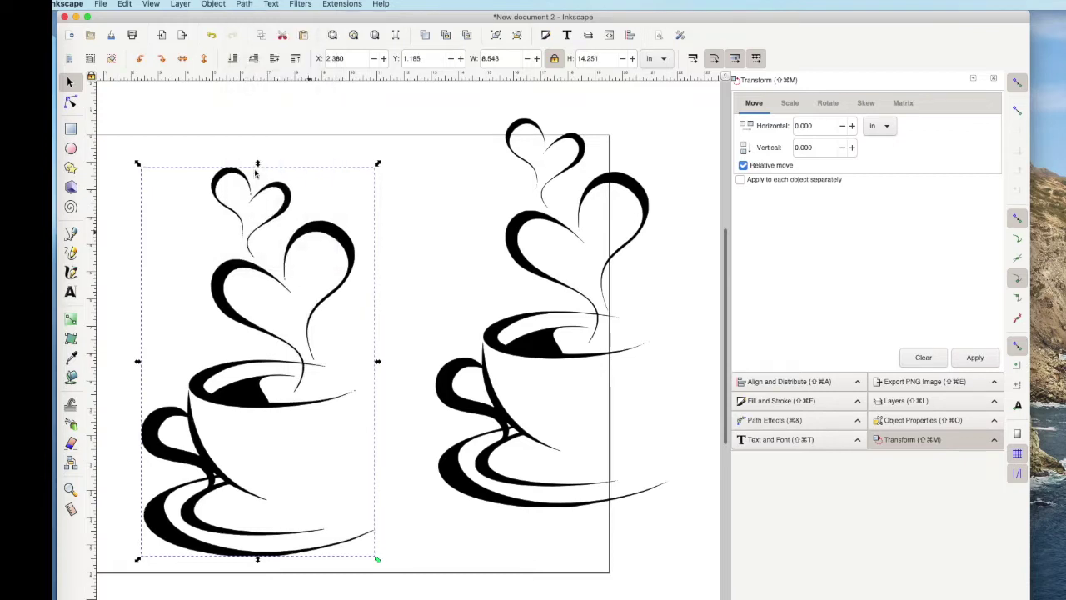
left_click(244, 4)
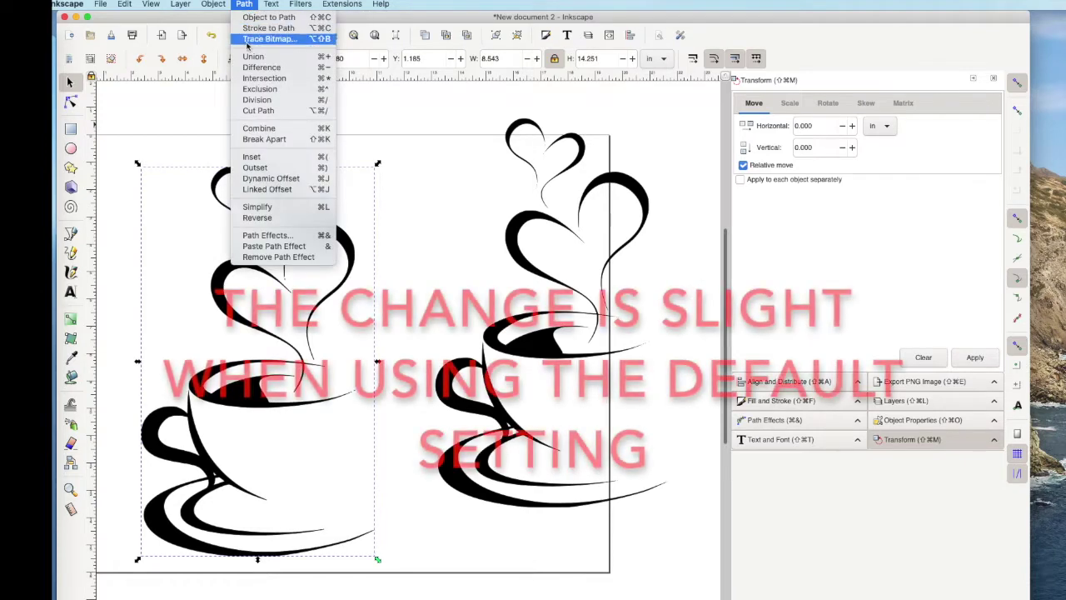
left_click(254, 167)
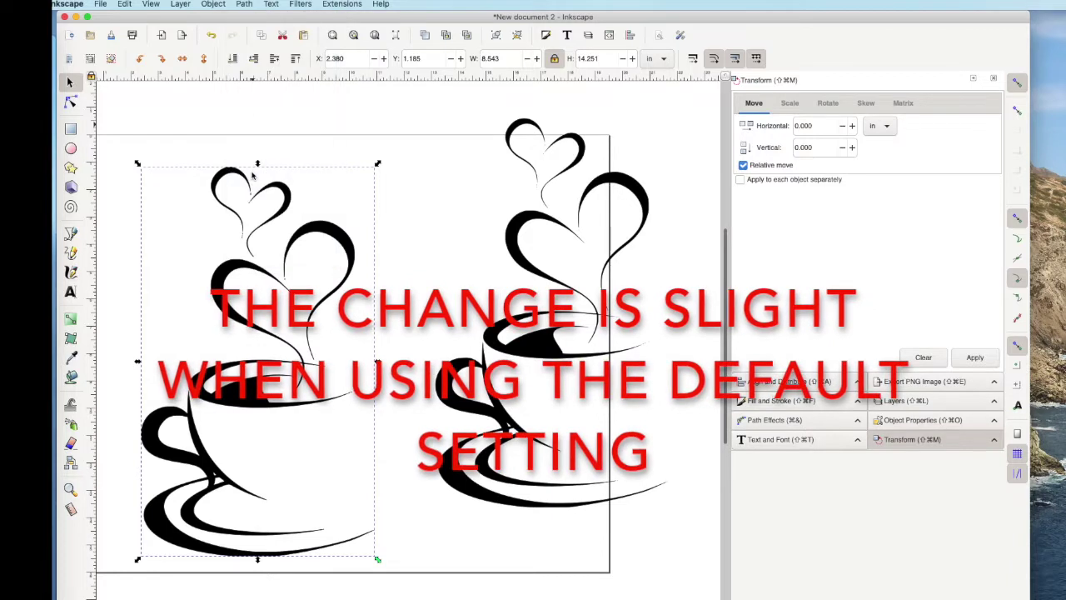
left_click(245, 4)
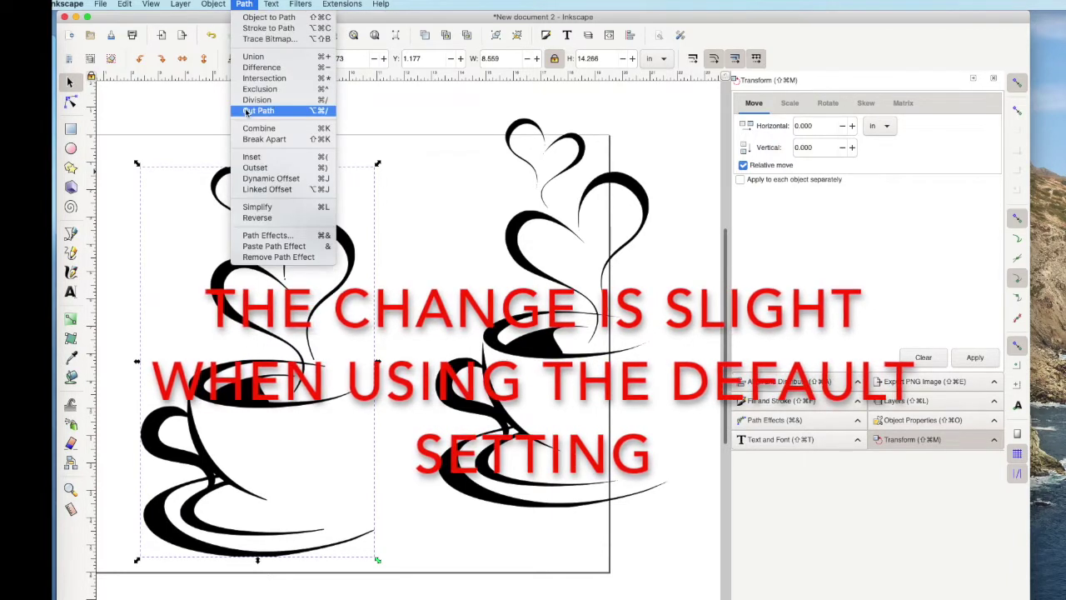
left_click(254, 168)
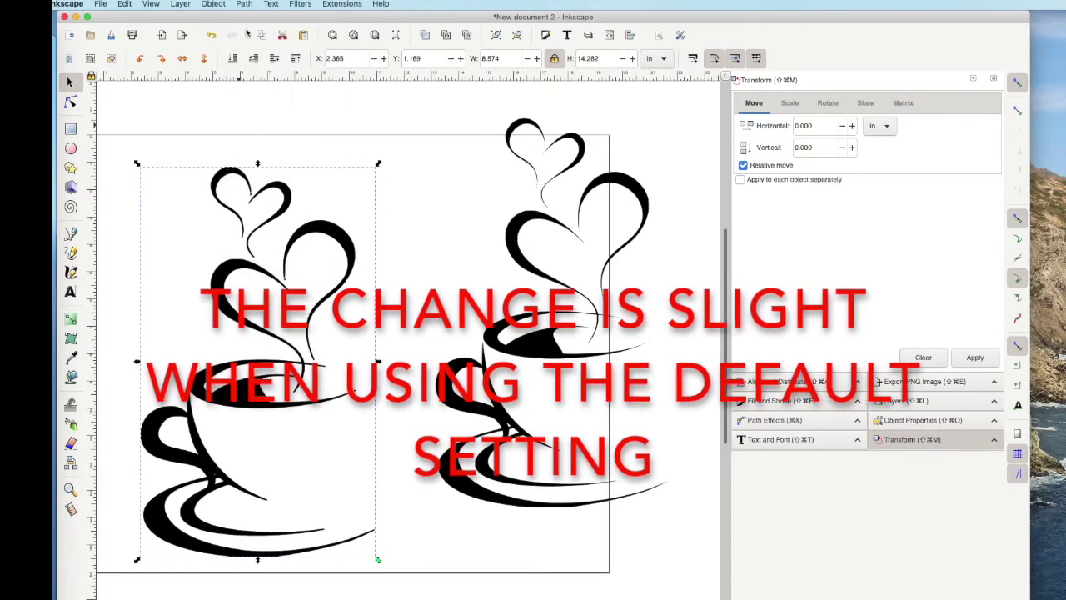
left_click(244, 4)
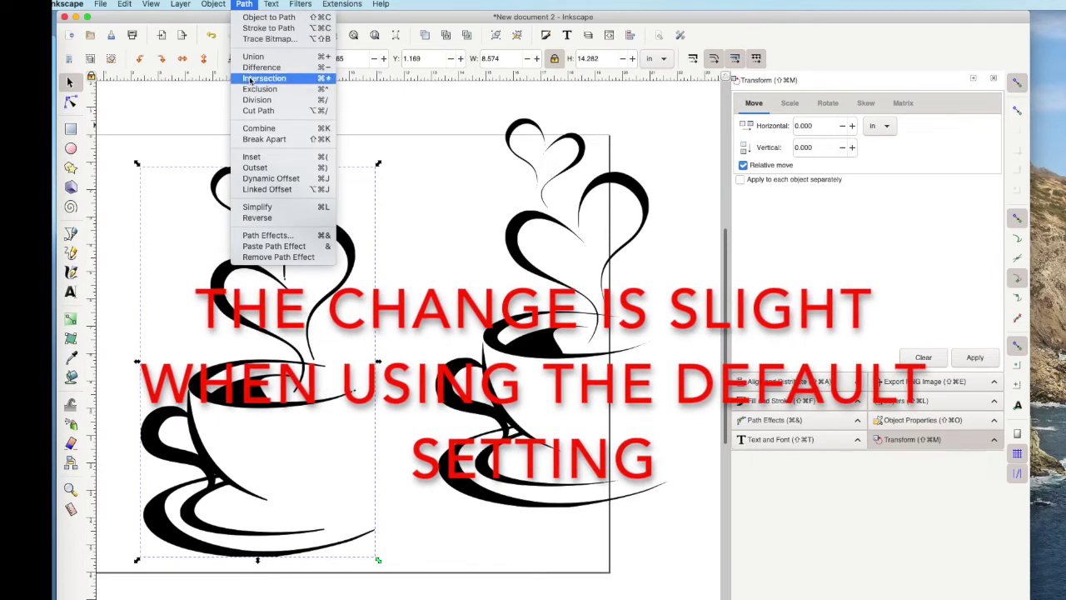
left_click(247, 169)
left_click(244, 4)
left_click(247, 169)
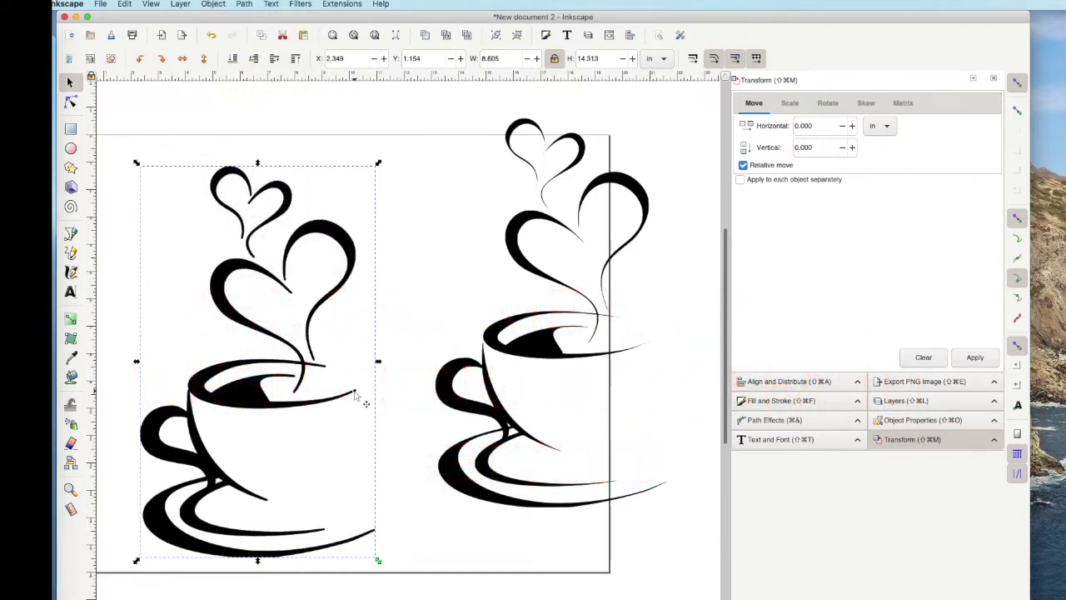
Step: Move the cup copy closer to the outset cup and thicken its lines with Dynamic Offset to about 8.6 × 14.3 in
left_click(528, 254)
left_click_drag(492, 276, 481, 306)
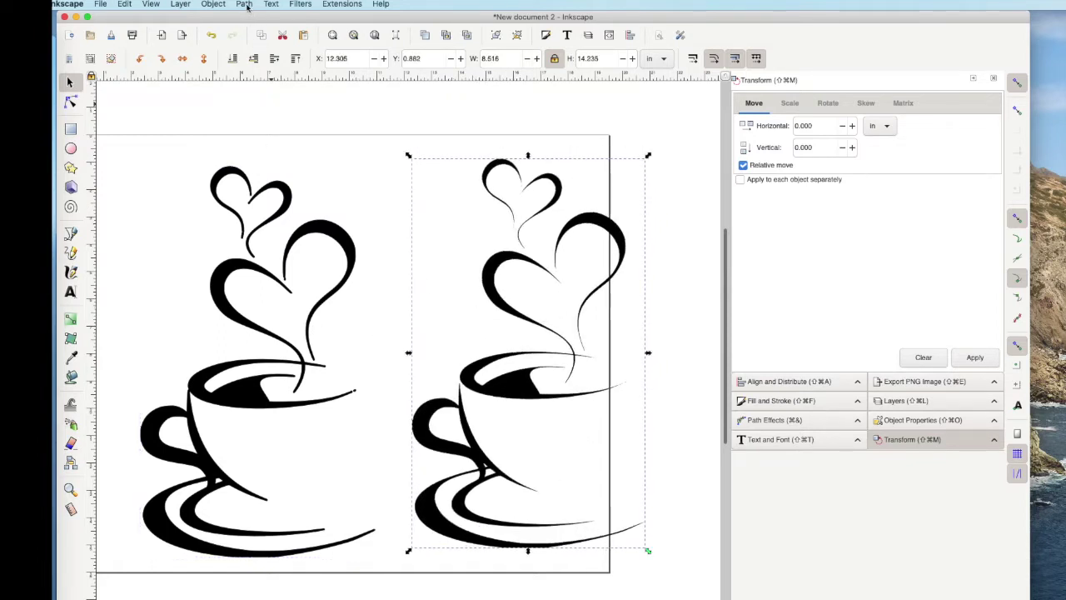
scroll(287, 312, "right", 5)
scroll(289, 323, "down", 1)
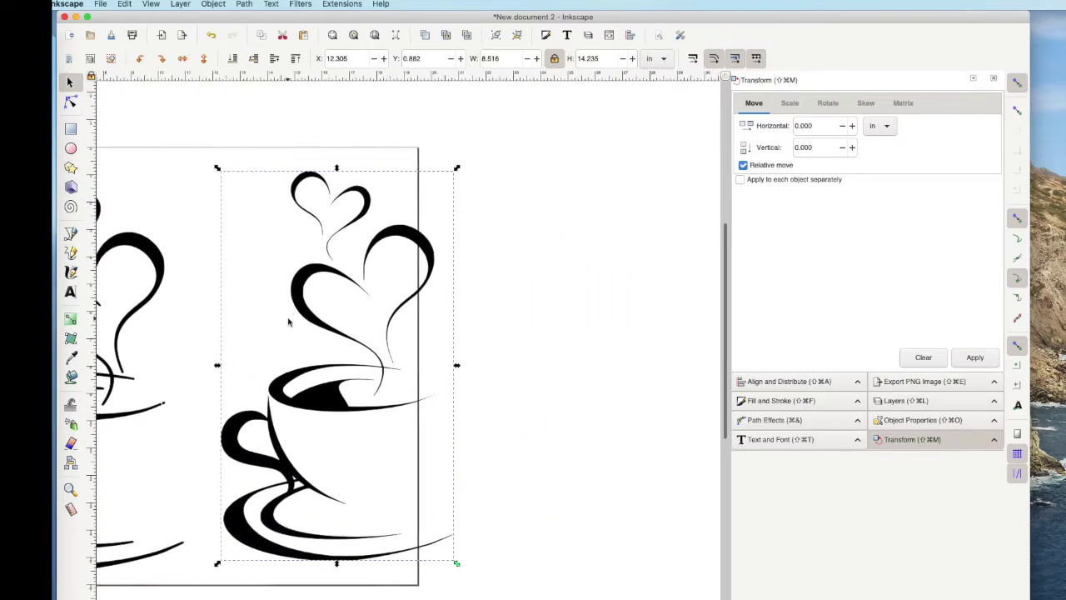
left_click(244, 4)
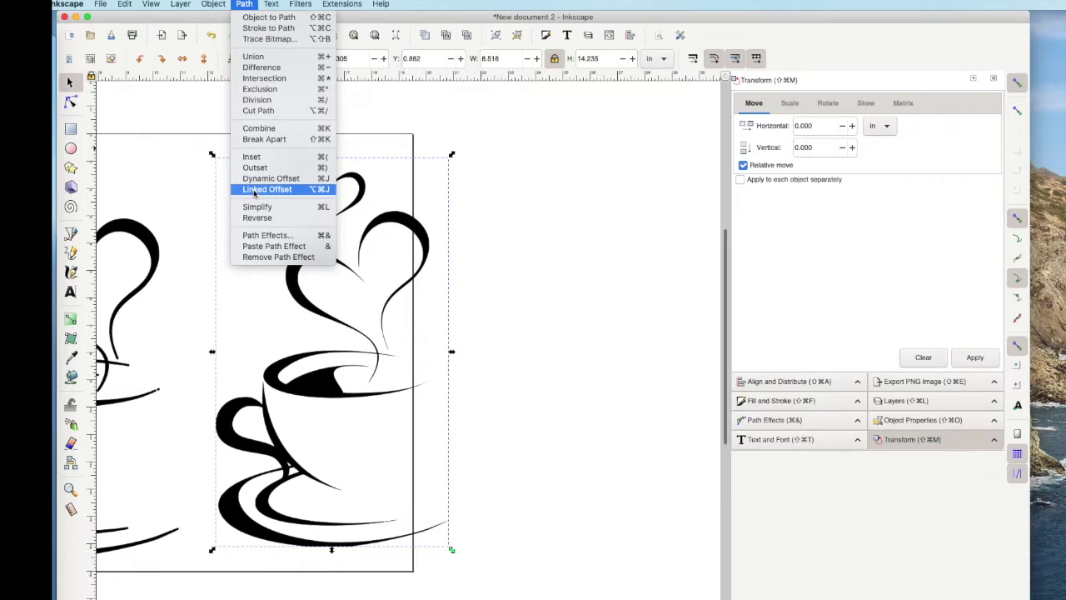
left_click(250, 177)
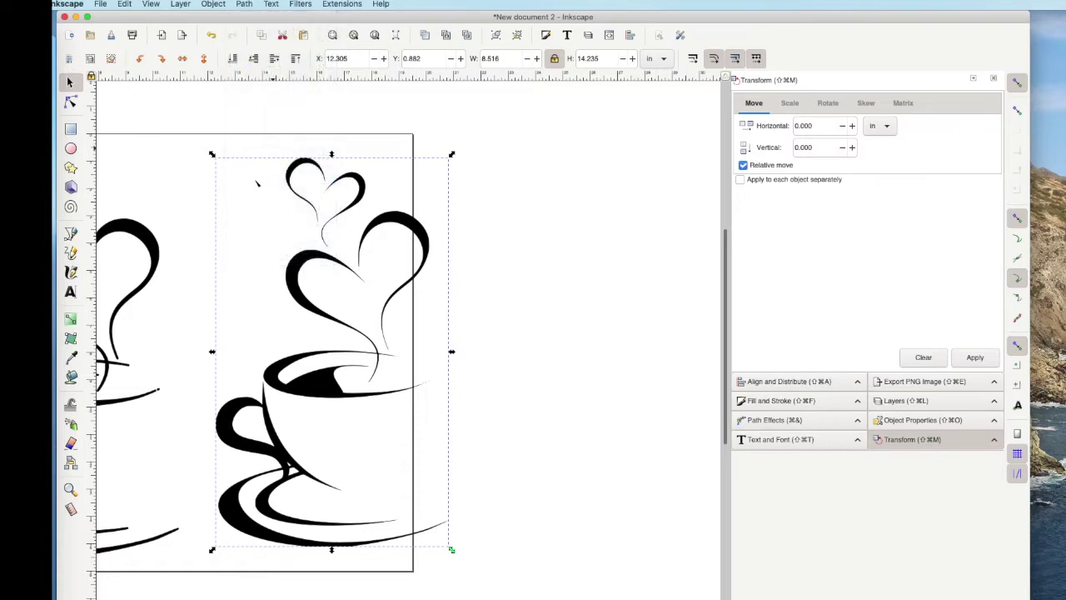
left_click(304, 159)
left_click_drag(304, 159, 315, 160)
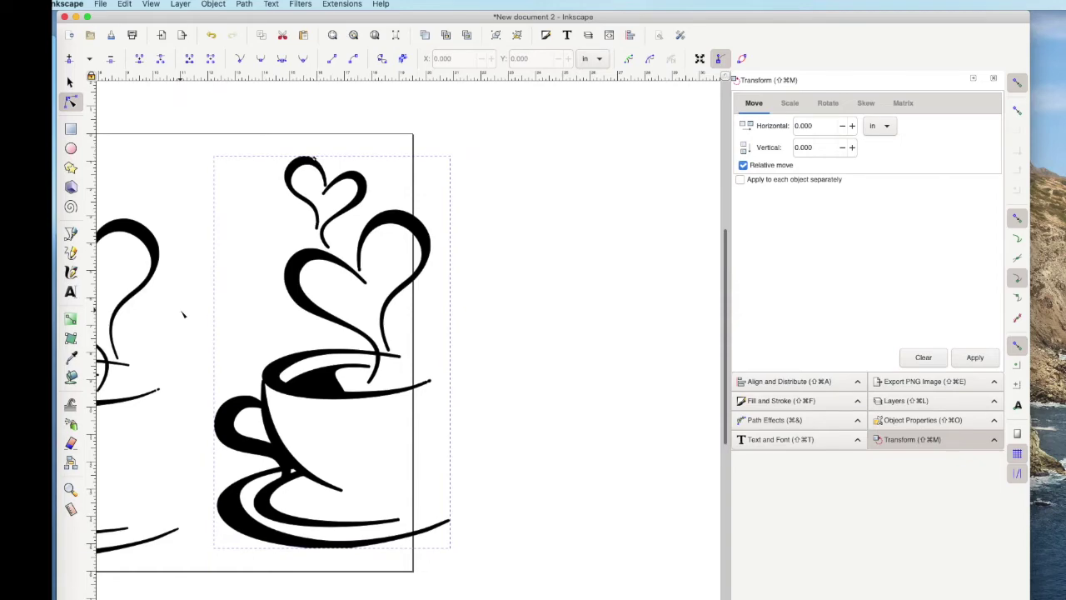
Step: Compare the two thickened cups and delete the dynamically offset copy
scroll(184, 314, "left", 8)
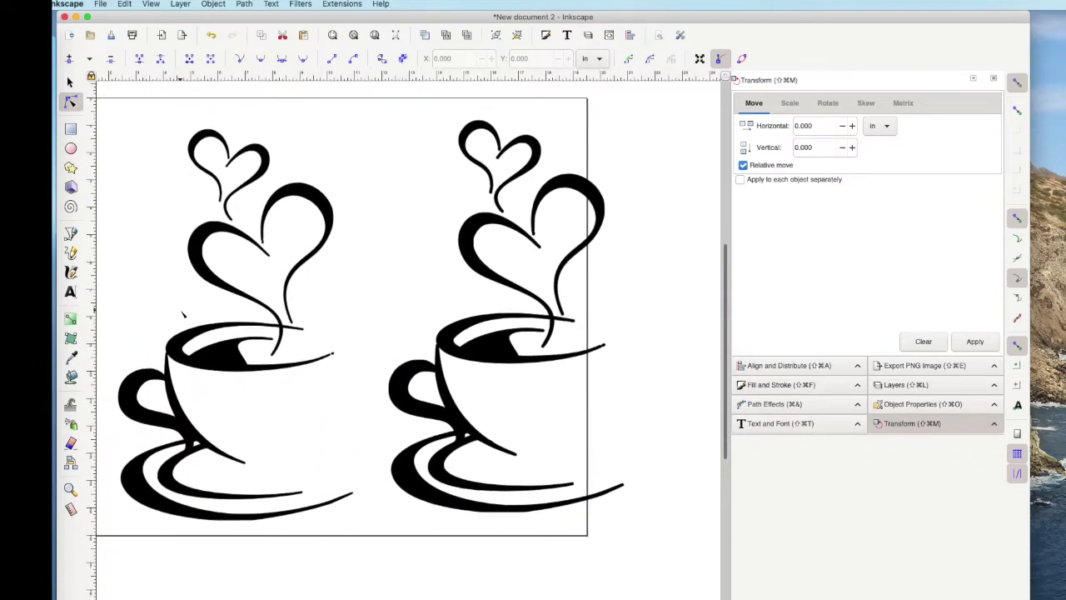
scroll(183, 314, "down", 2)
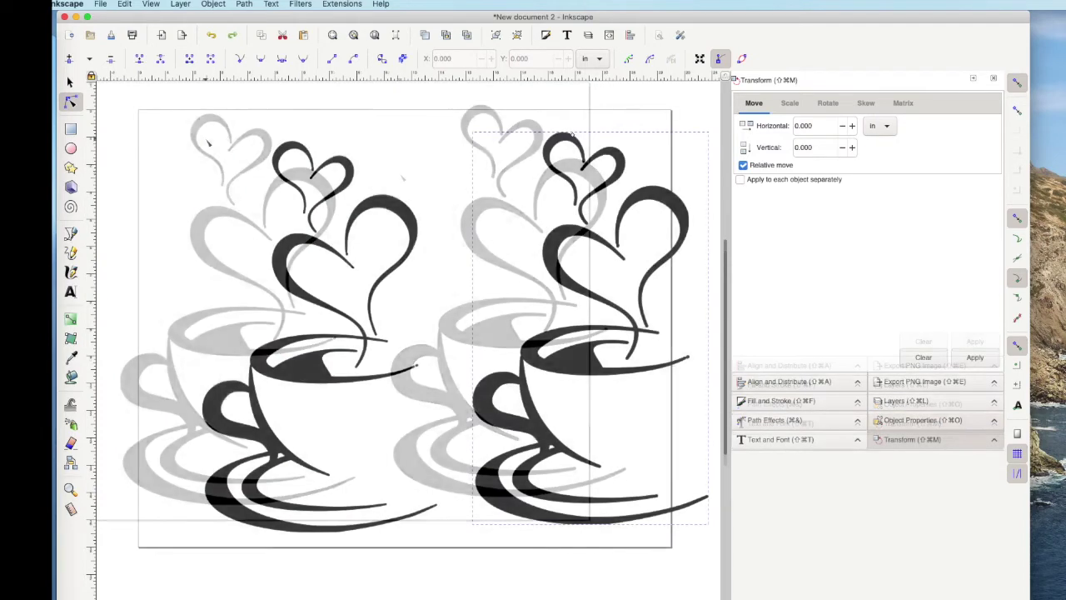
left_click(72, 81)
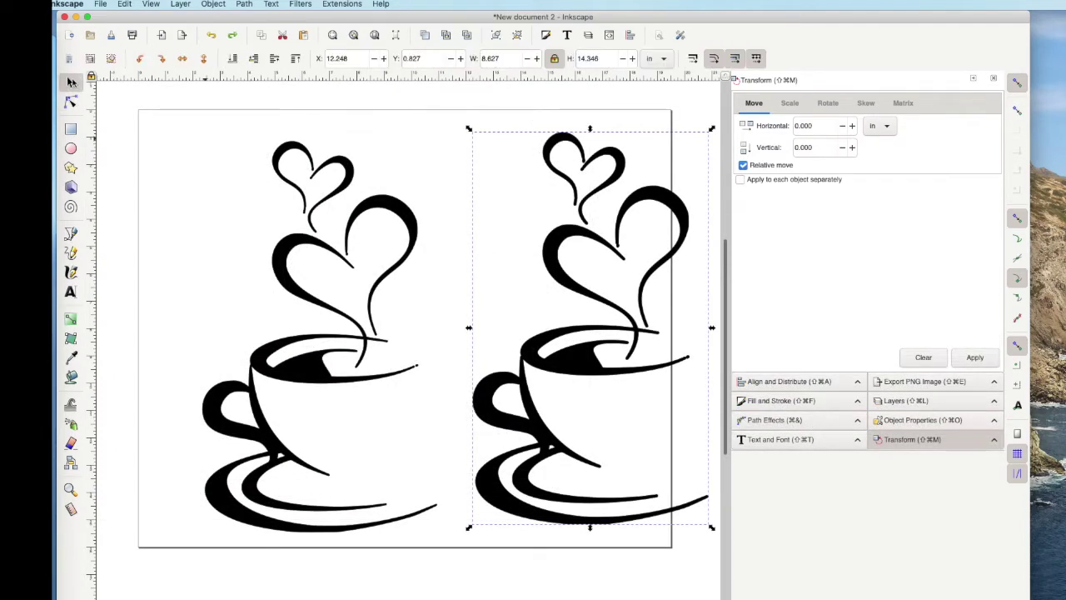
left_click(573, 242)
key("Delete")
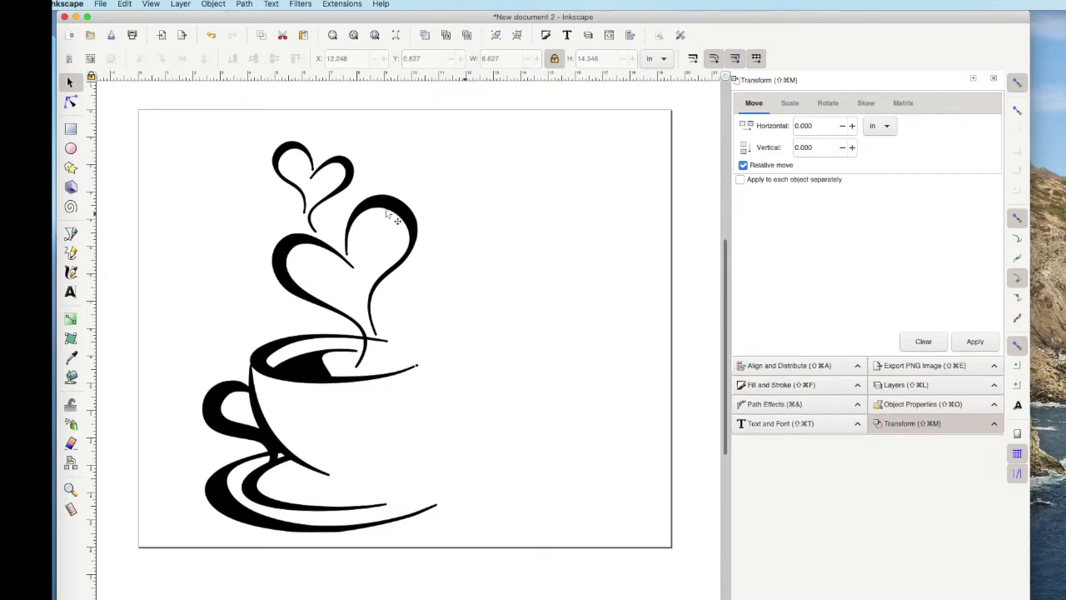
Step: Examine the outset cup's thin line ends around the rim and steam hearts for irregularities
left_click(387, 204)
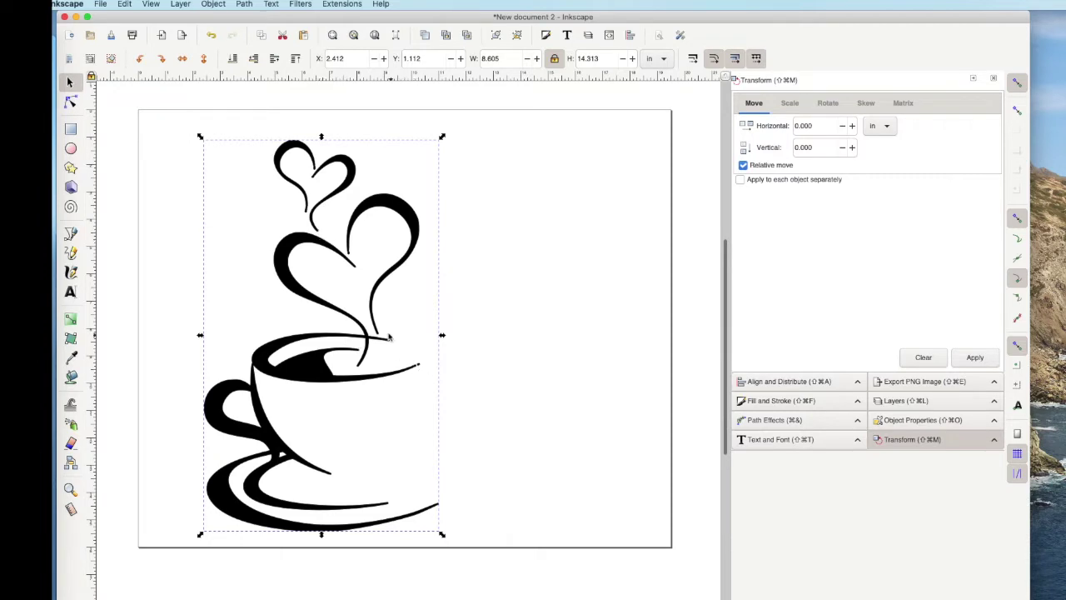
scroll(378, 347, "up", 4)
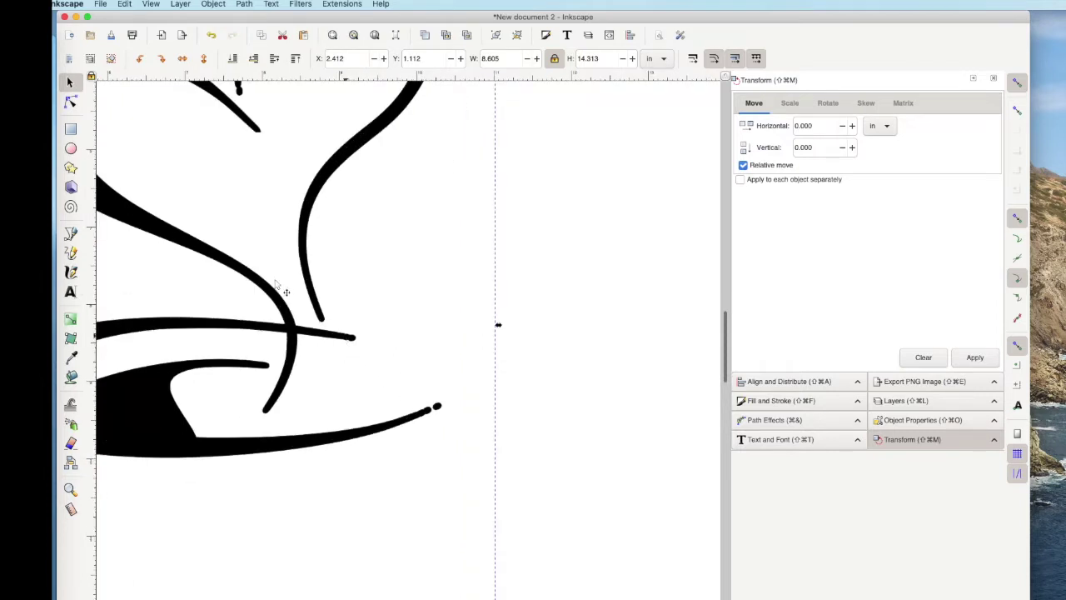
scroll(257, 150, "up", 3)
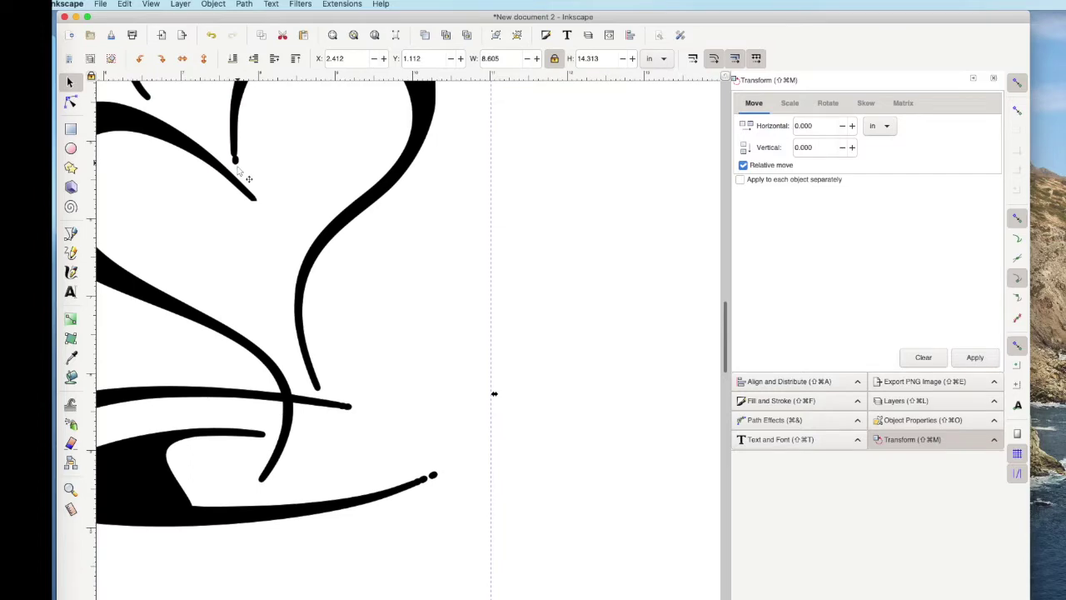
scroll(312, 291, "left", 5)
scroll(311, 291, "up", 1)
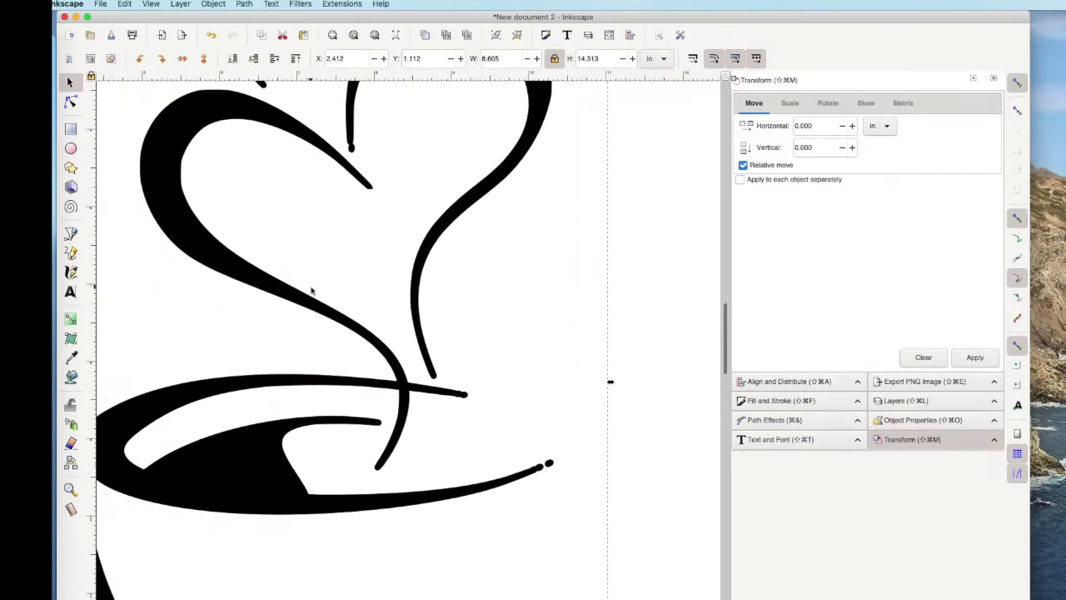
scroll(312, 291, "up", 5)
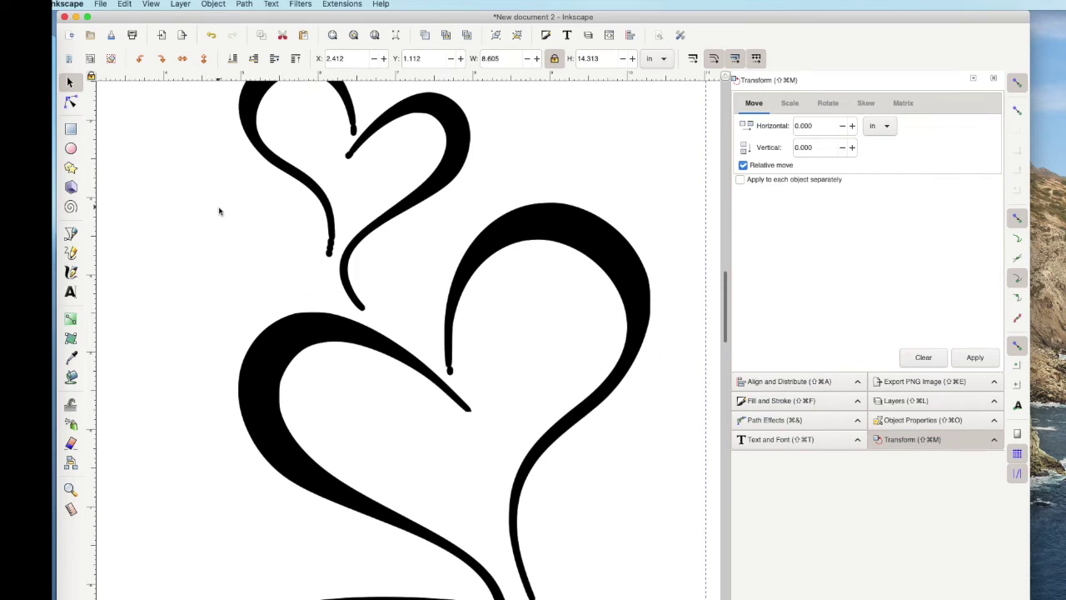
scroll(203, 232, "up", 2)
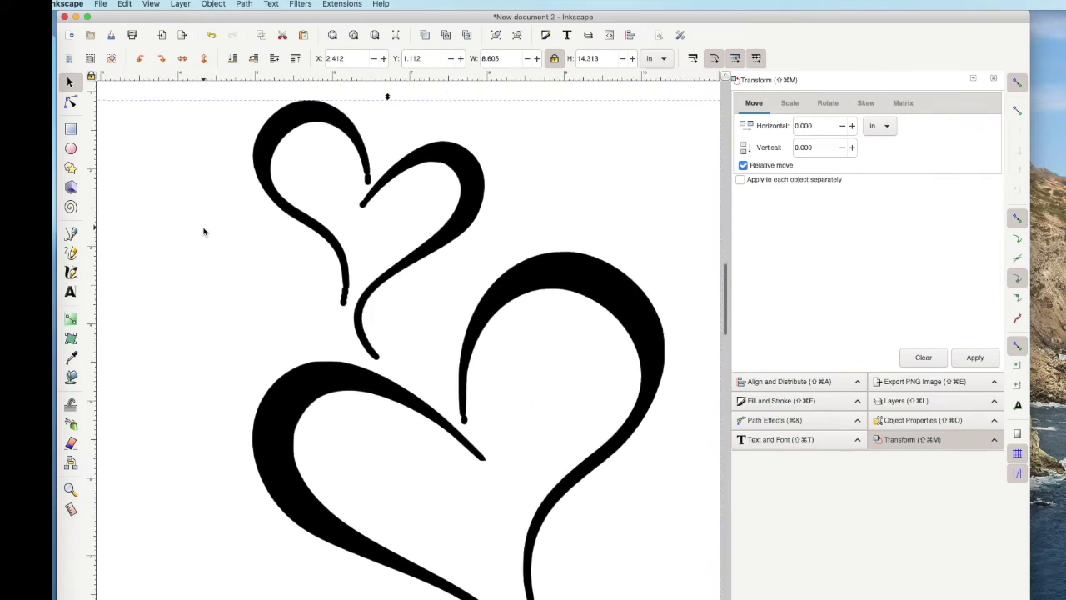
Step: Display the outset cup's path nodes and examine the node clusters at the stroke ends of the smaller steam heart
left_click(72, 101)
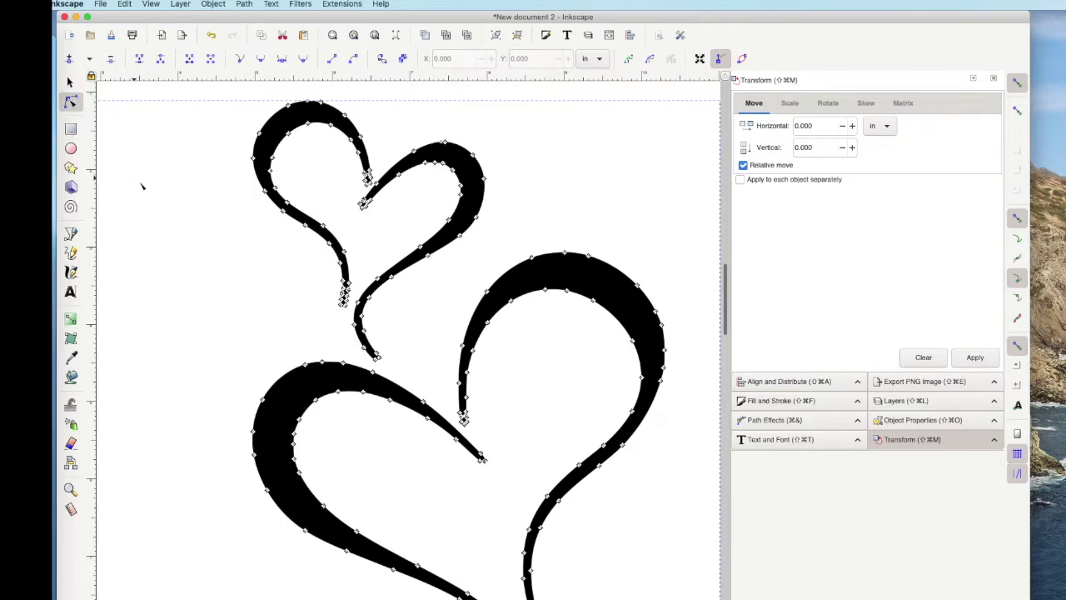
key("plus")
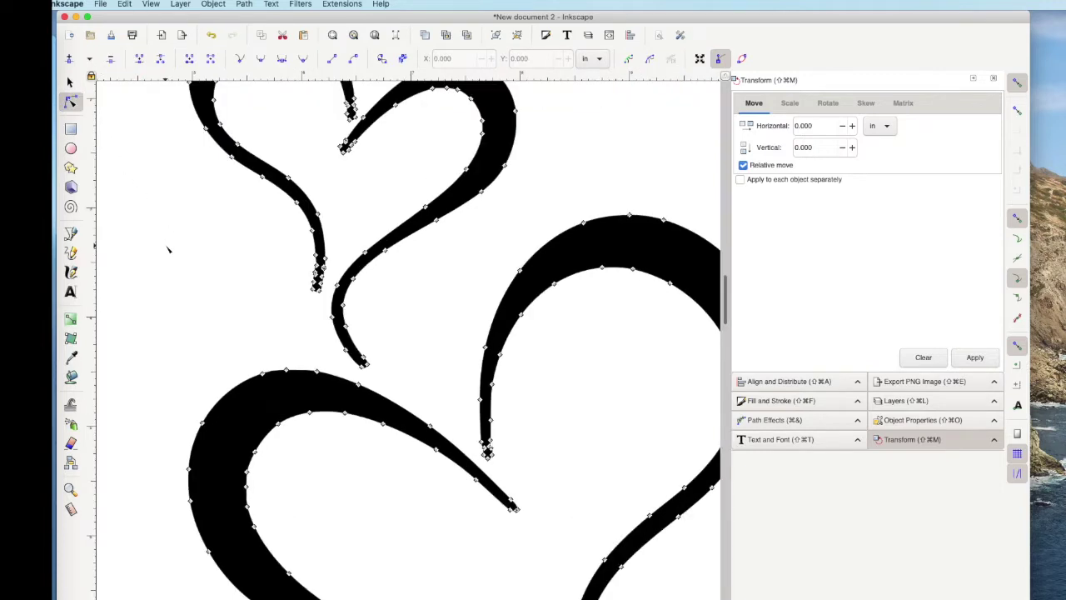
key("plus")
scroll(167, 249, "up", 3)
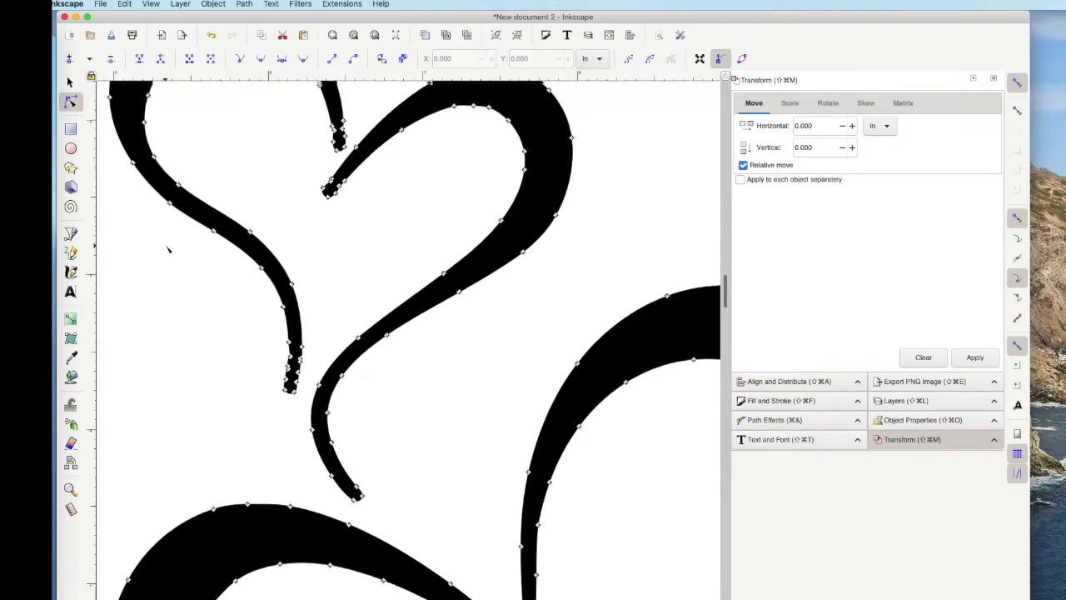
scroll(167, 249, "right", 2)
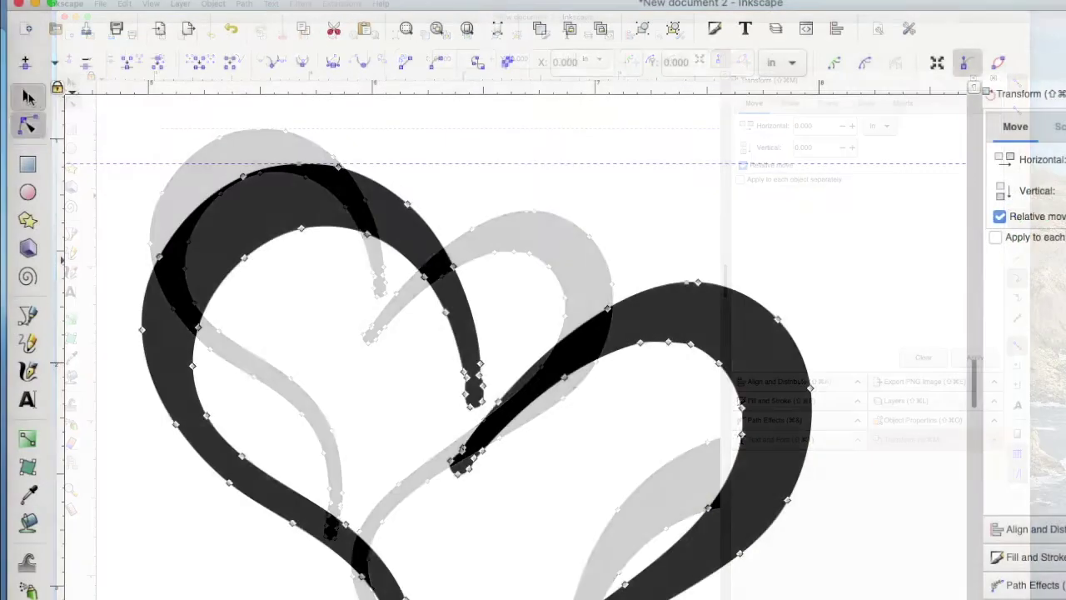
Step: Delete the notch nodes near the tip of the smaller steam heart's left lobe
left_click(28, 98)
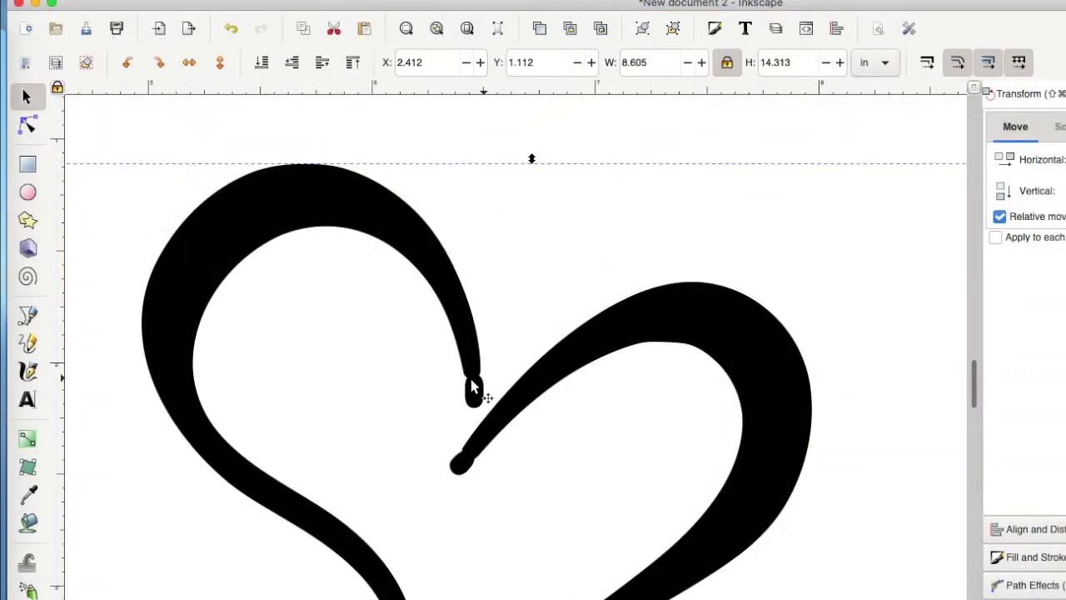
left_click(28, 125)
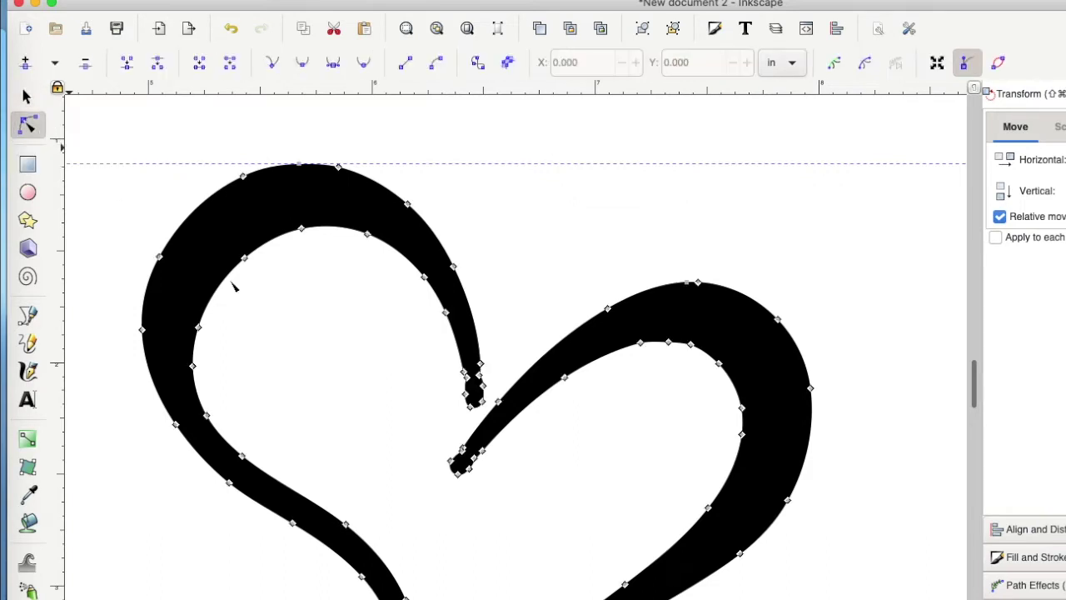
left_click(467, 376)
key("Escape")
left_click(481, 380)
key("Escape")
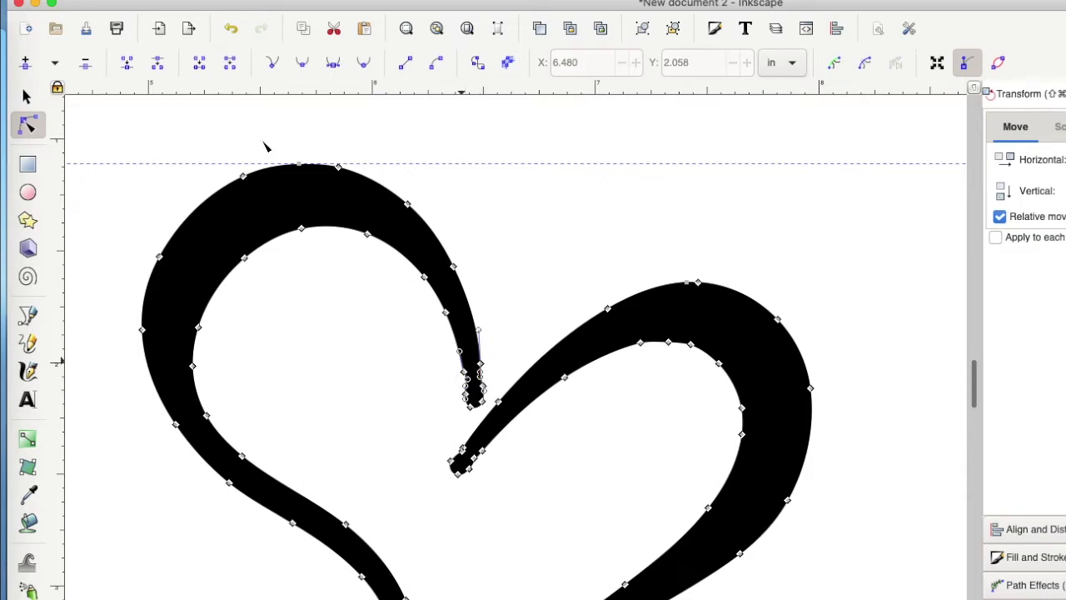
Step: Delete the remaining bump nodes on the inner and outer edges of the left lobe's tip to smooth it
left_click(28, 96)
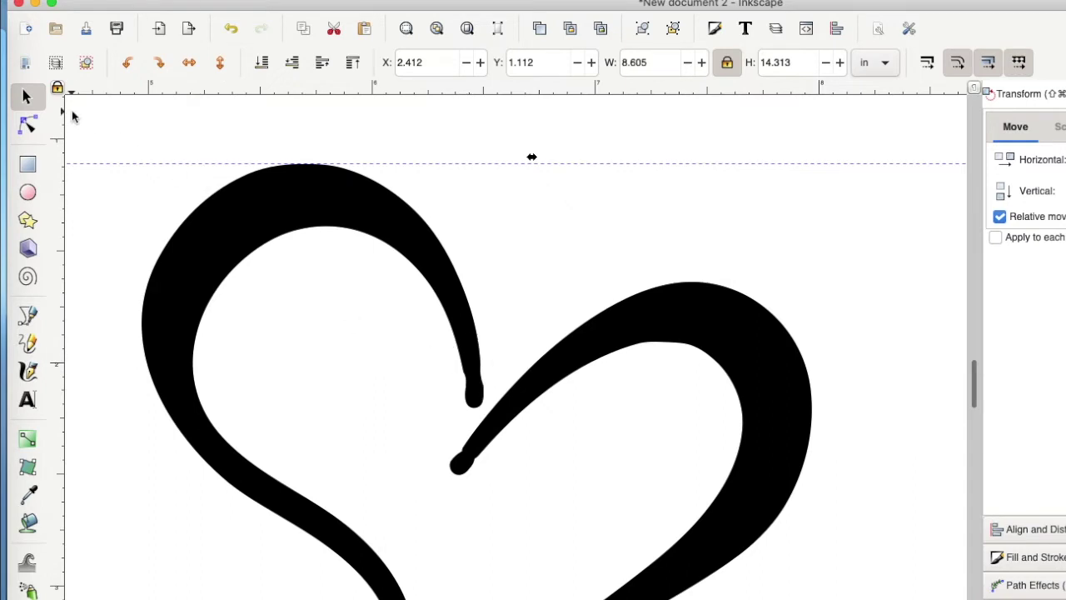
left_click(28, 125)
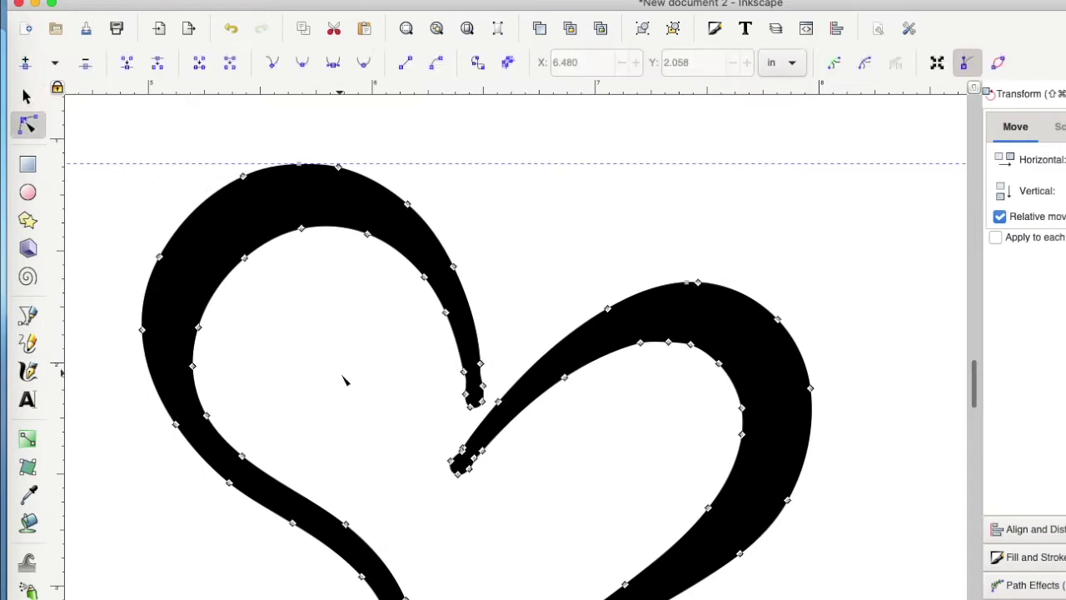
left_click(464, 372)
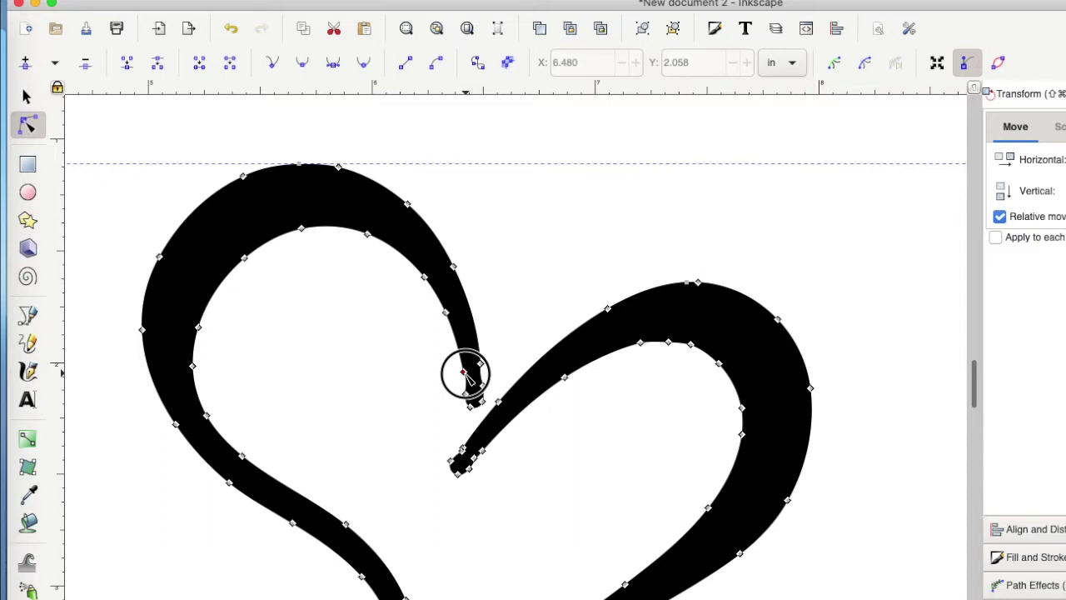
key("Delete")
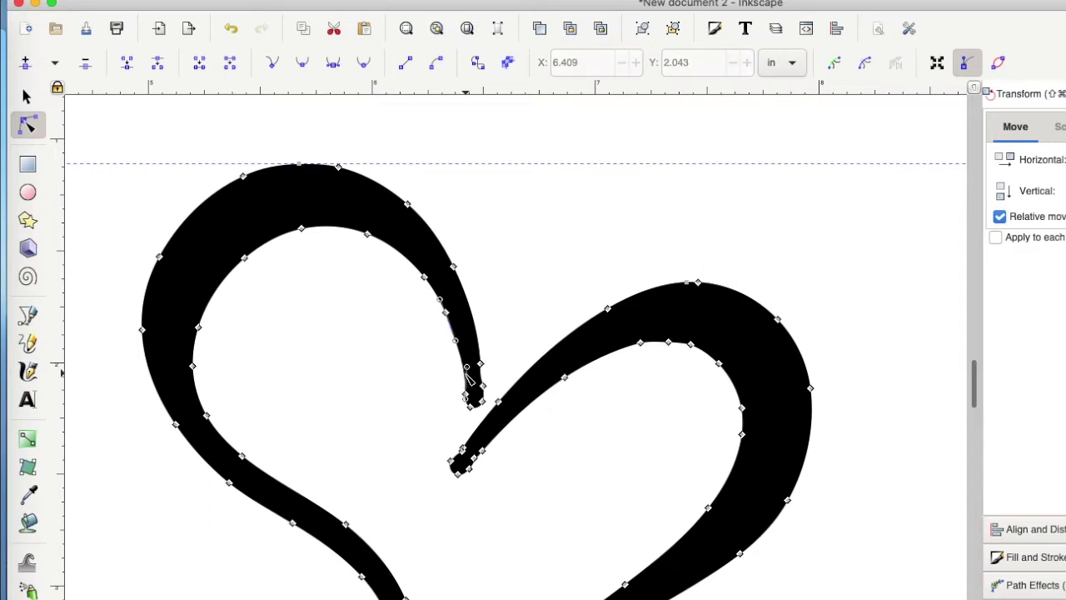
left_click(547, 315)
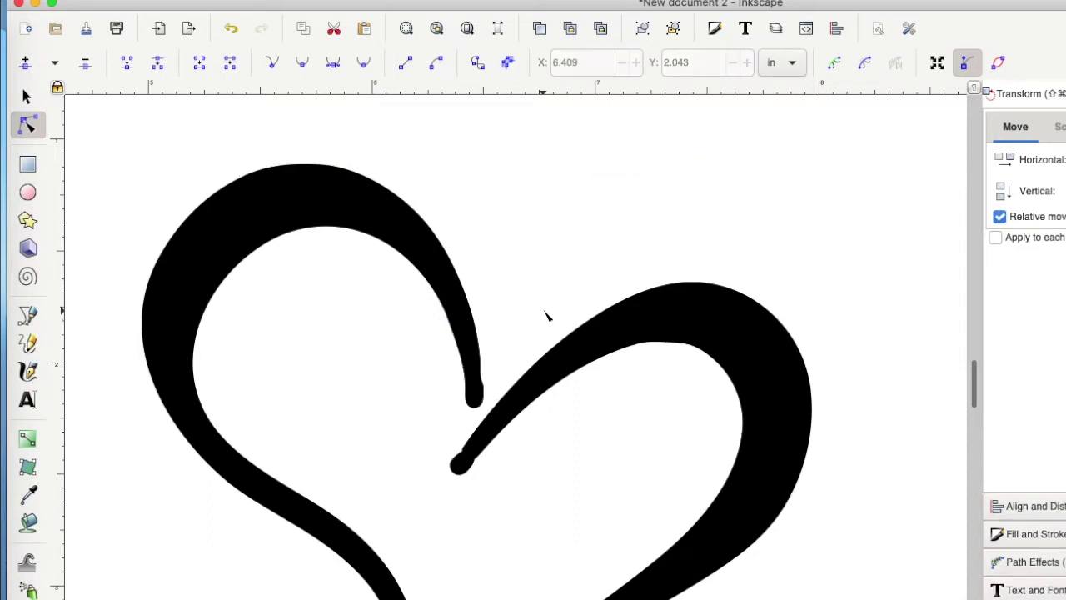
left_click(26, 96)
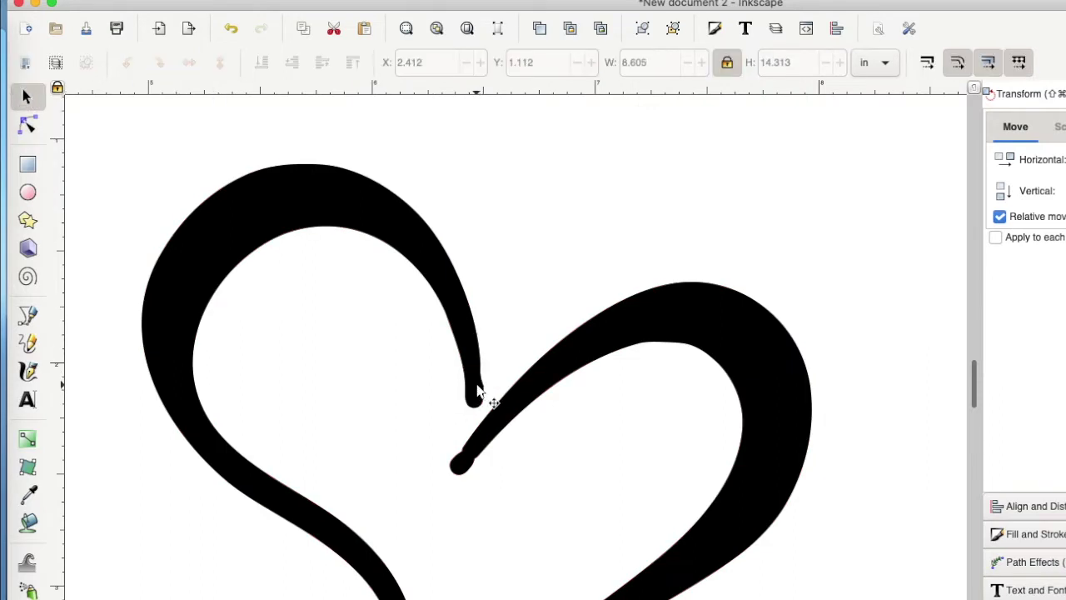
left_click(28, 123)
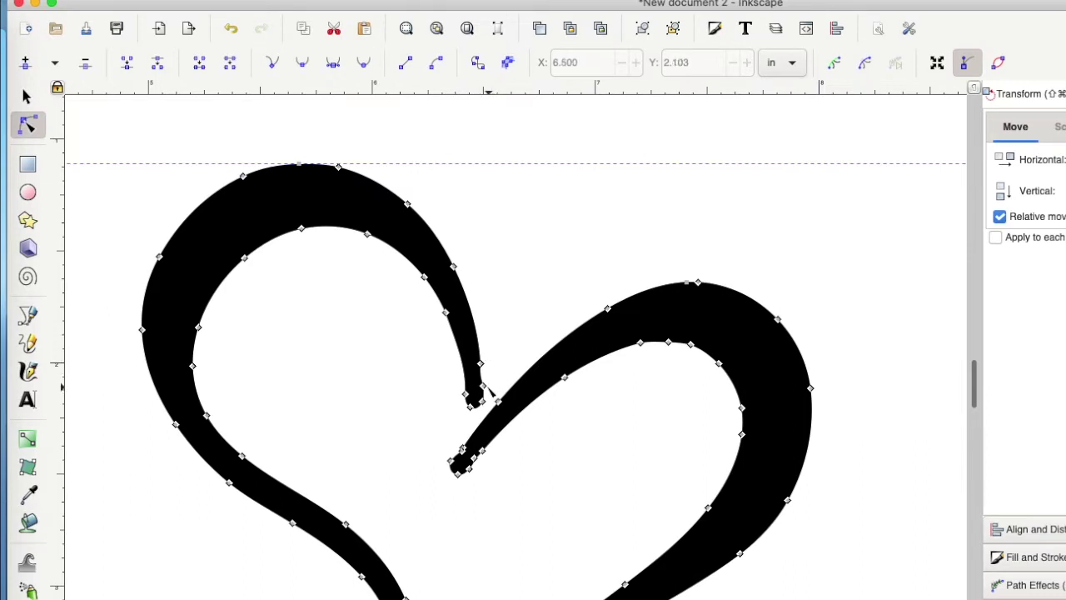
left_click(482, 387)
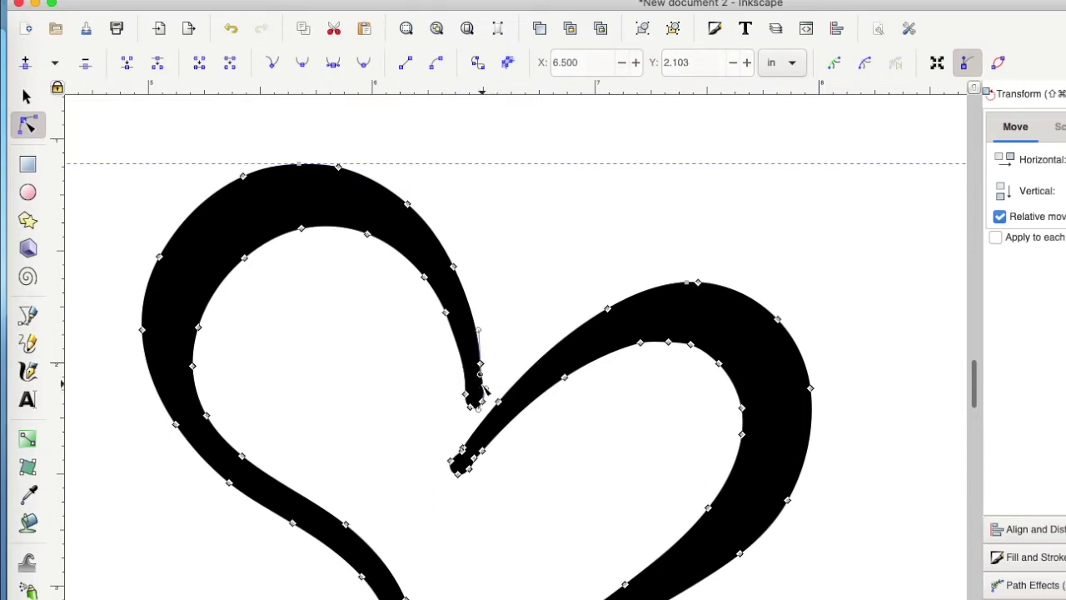
left_click(354, 379)
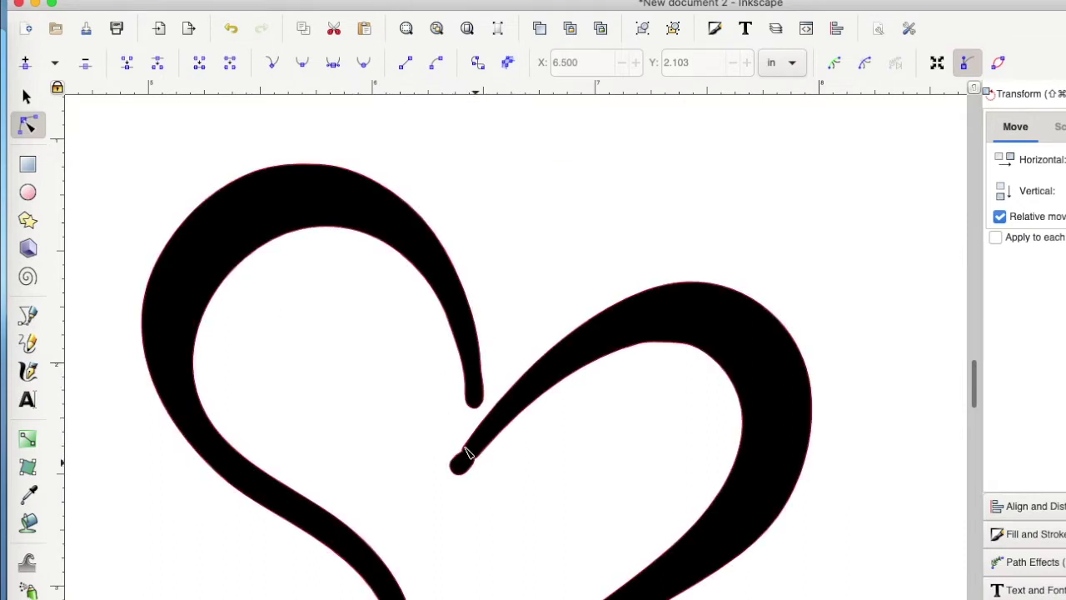
Step: Delete the excess node on the lower edge of the right lobe's tip in the smaller heart
left_click(28, 98)
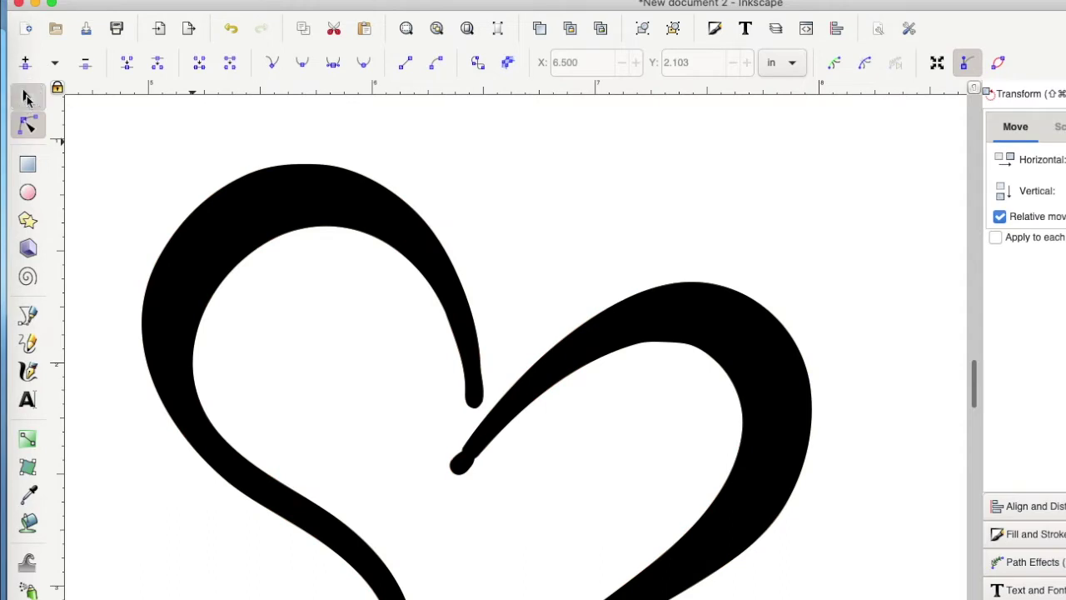
left_click(573, 372)
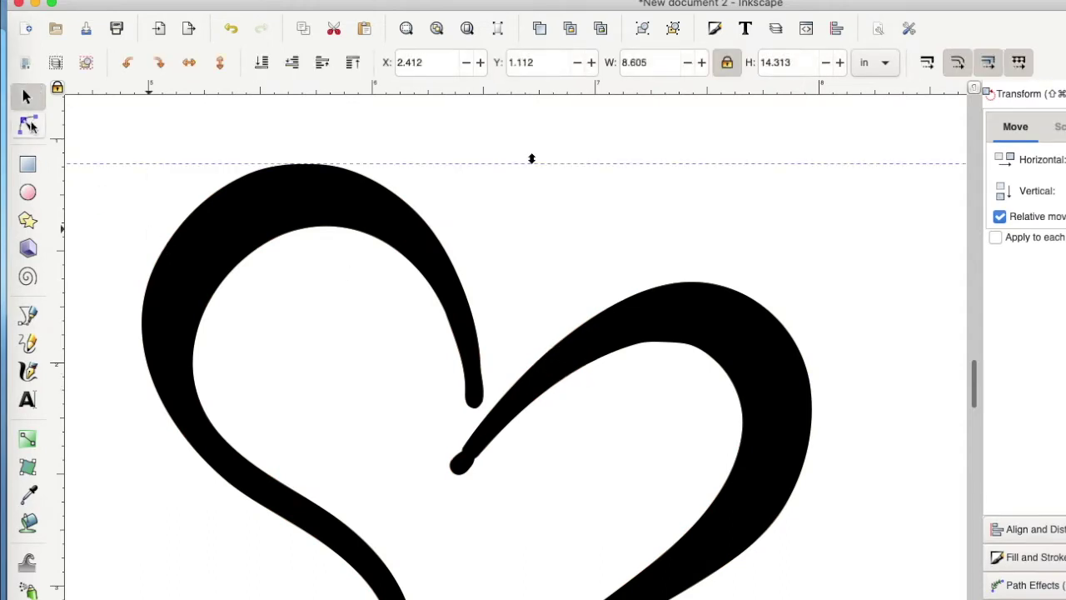
left_click(29, 125)
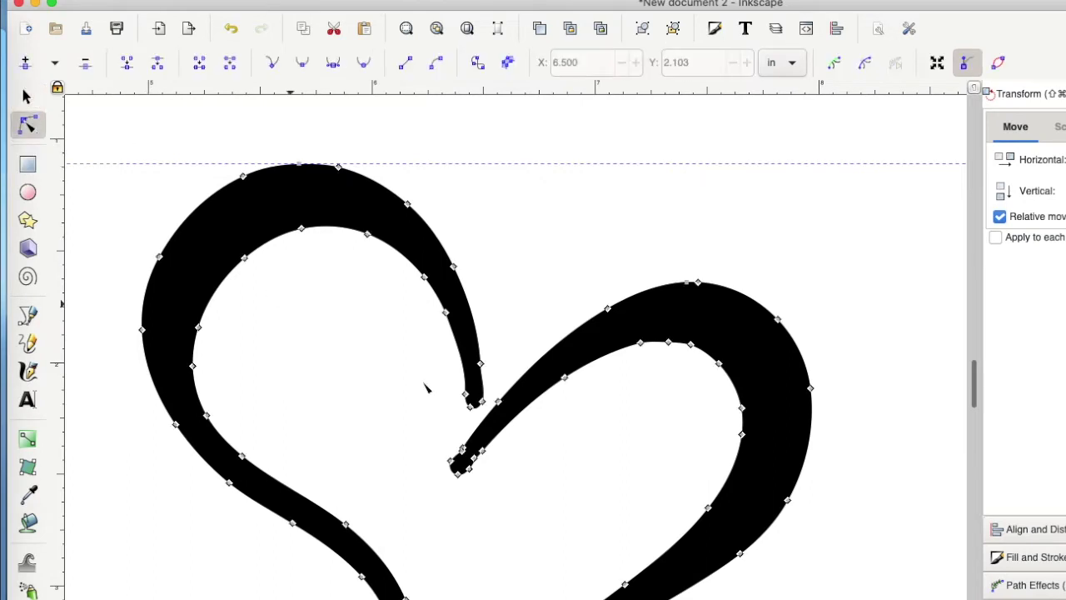
left_click(473, 461)
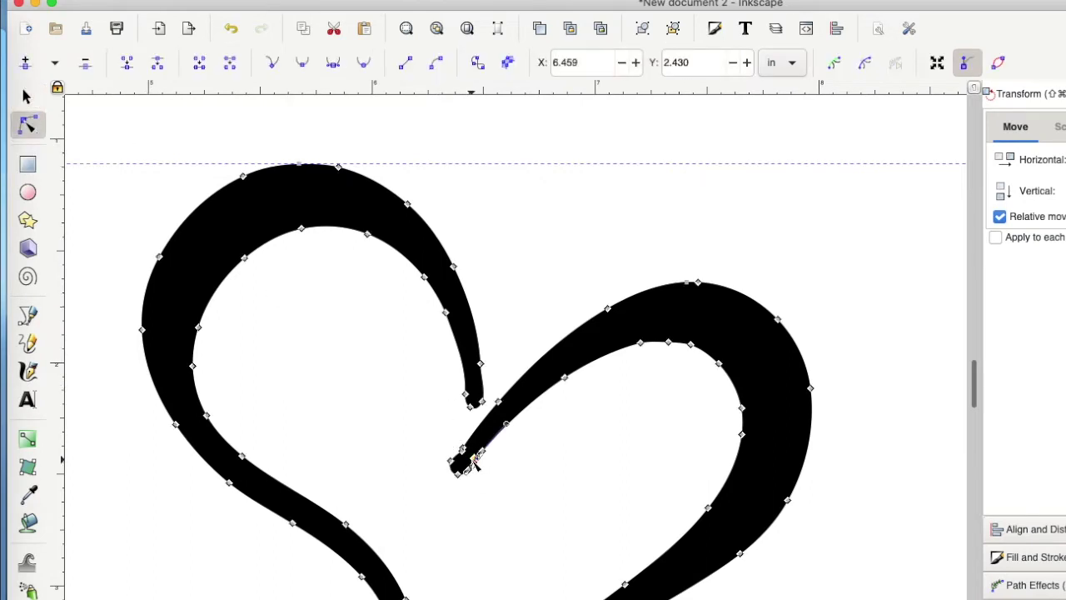
left_click(493, 543)
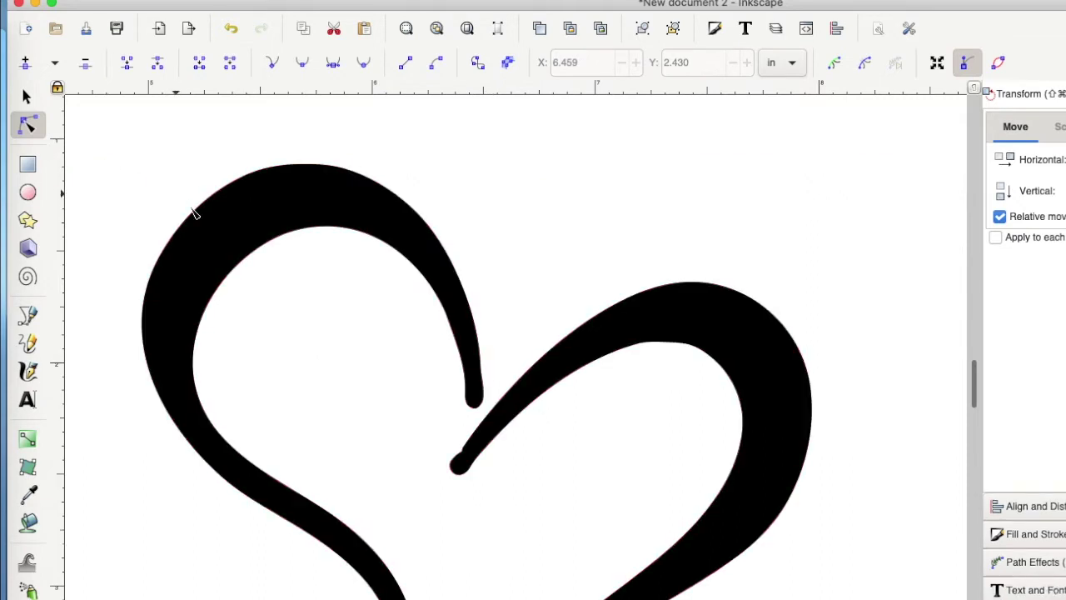
Step: Delete the notch nodes on the upper edge of the right lobe's tip so the stroke end is smooth
left_click(26, 97)
left_click(245, 185)
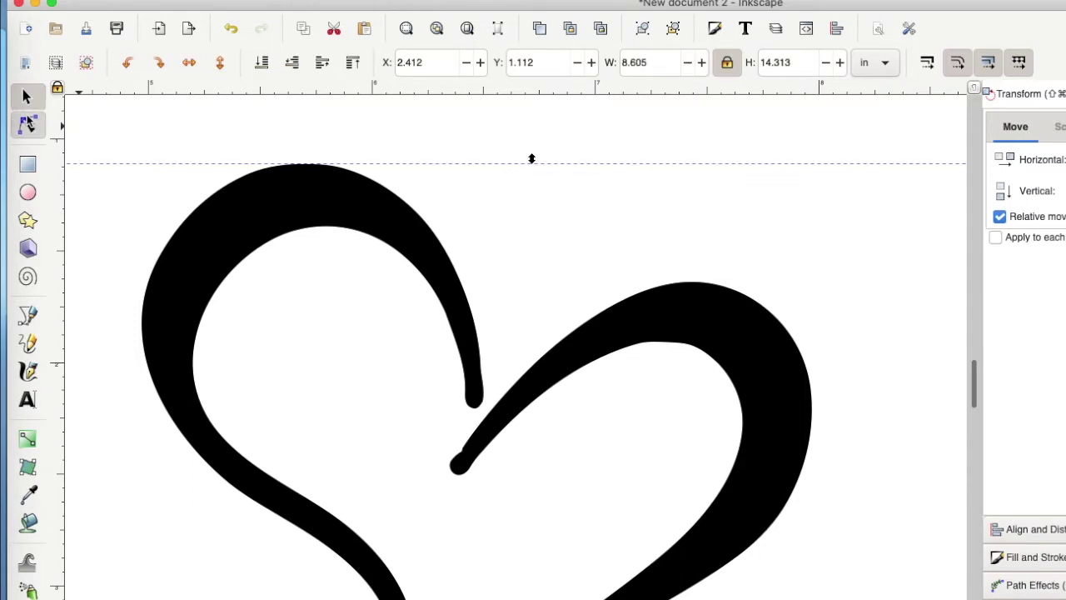
left_click(27, 124)
left_click(460, 448)
mouse_move(461, 450)
left_mouse_down()
mouse_move(474, 458)
mouse_move(460, 450)
left_mouse_up()
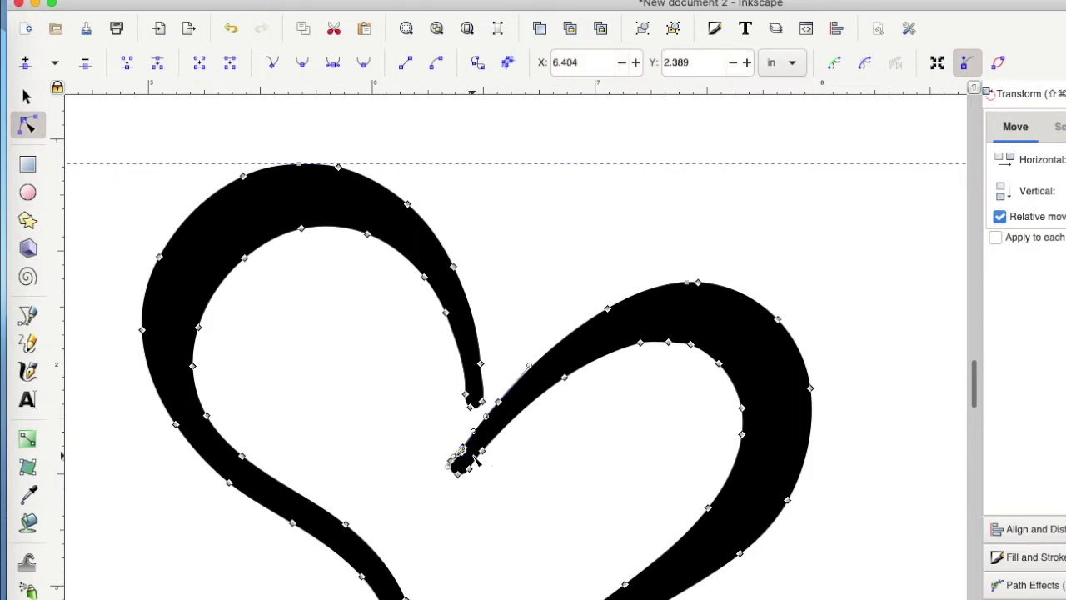
key("super+z")
left_click(386, 431)
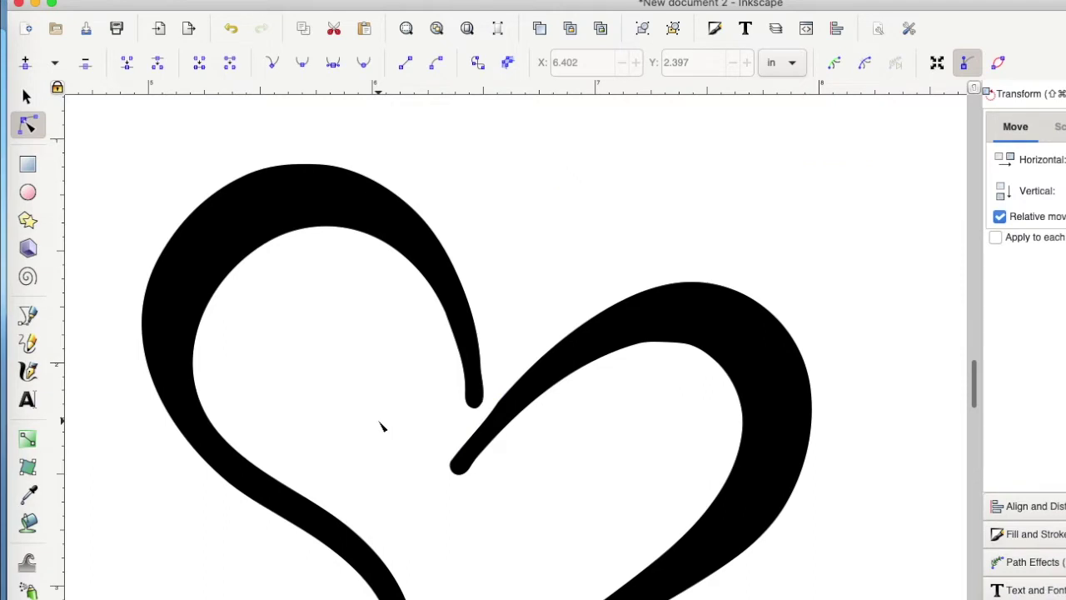
Step: Delete the clustered nodes along the beaded lower end of the smaller heart's left stroke
scroll(383, 429, "down", 4)
scroll(383, 427, "down", 4)
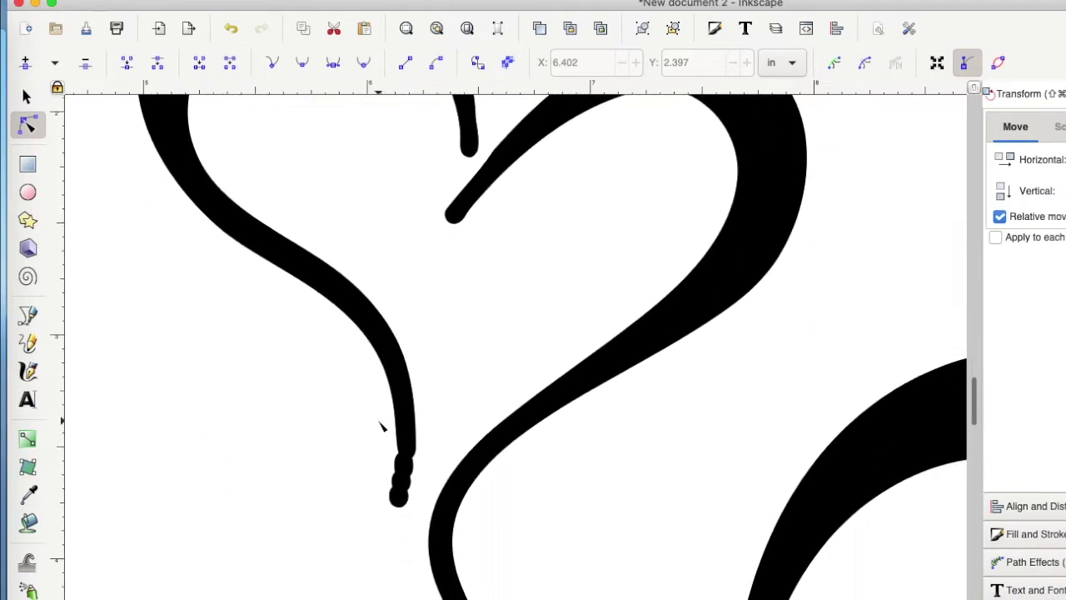
scroll(383, 427, "down", 1)
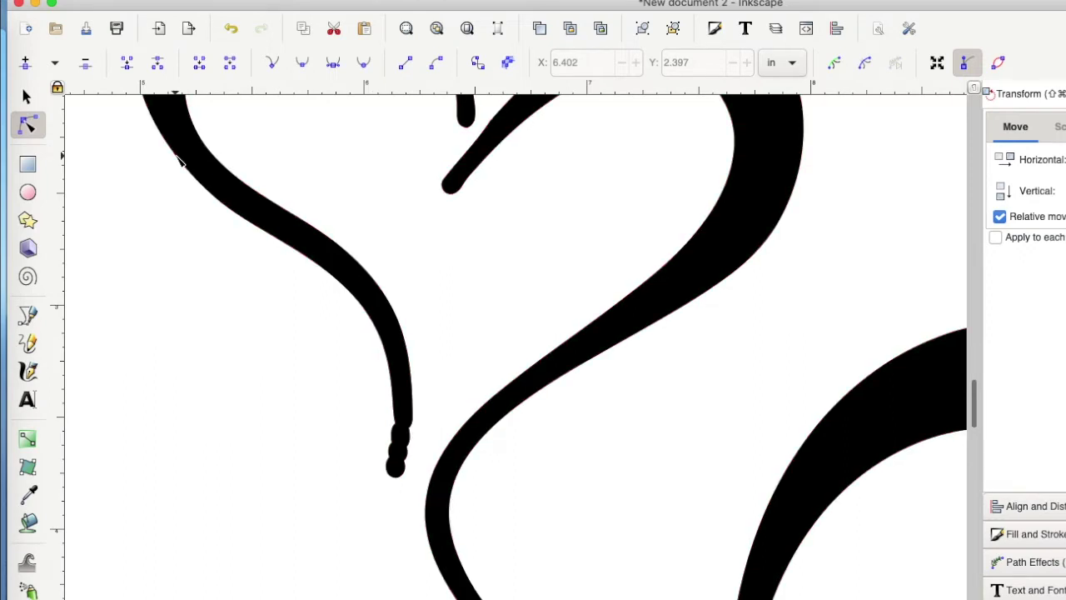
left_click(28, 96)
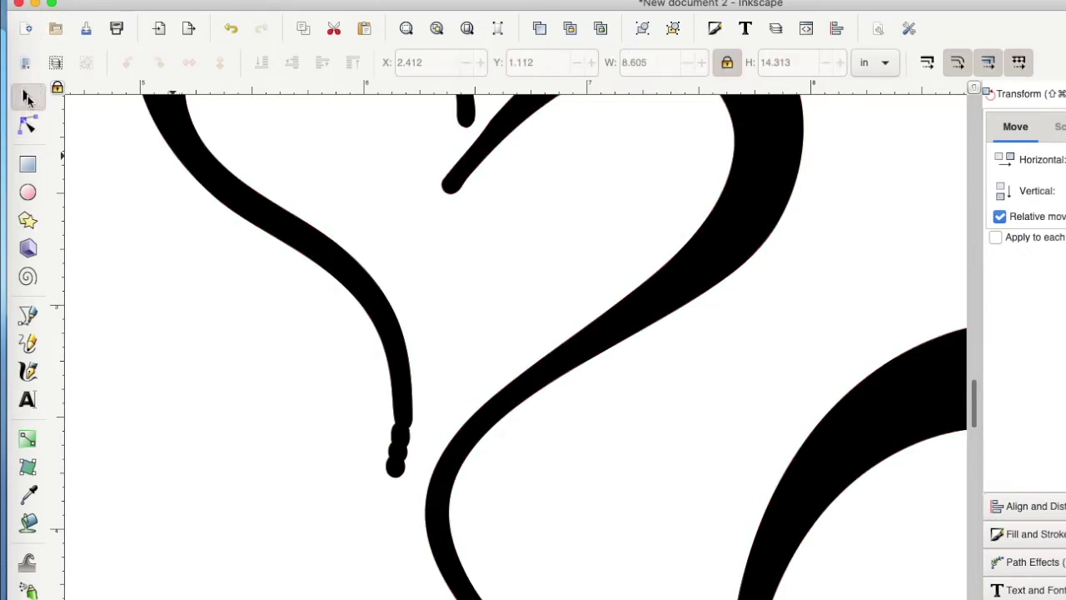
left_click(337, 271)
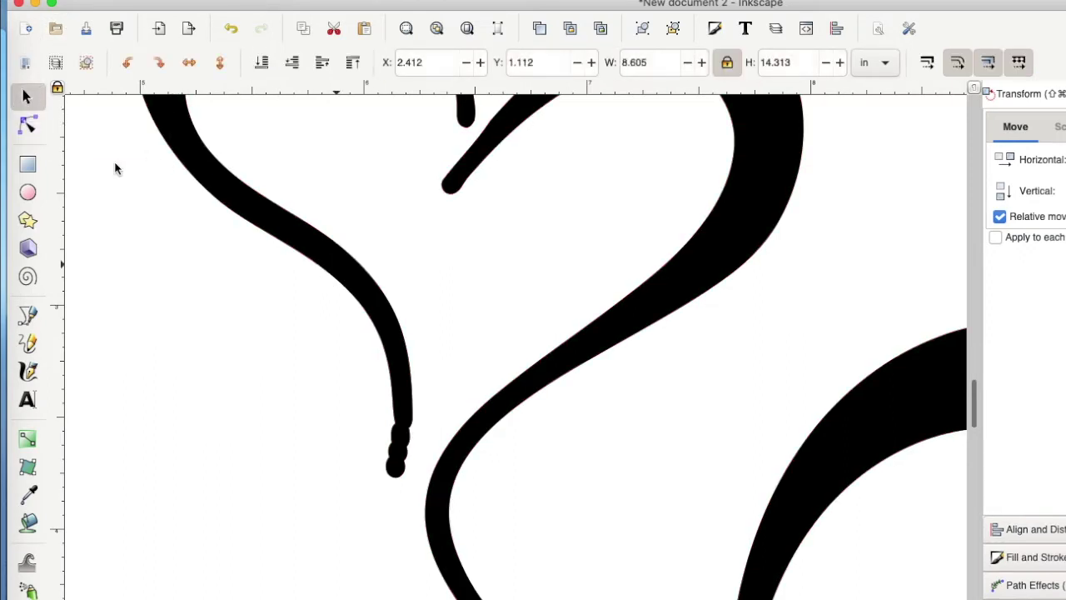
left_click(27, 123)
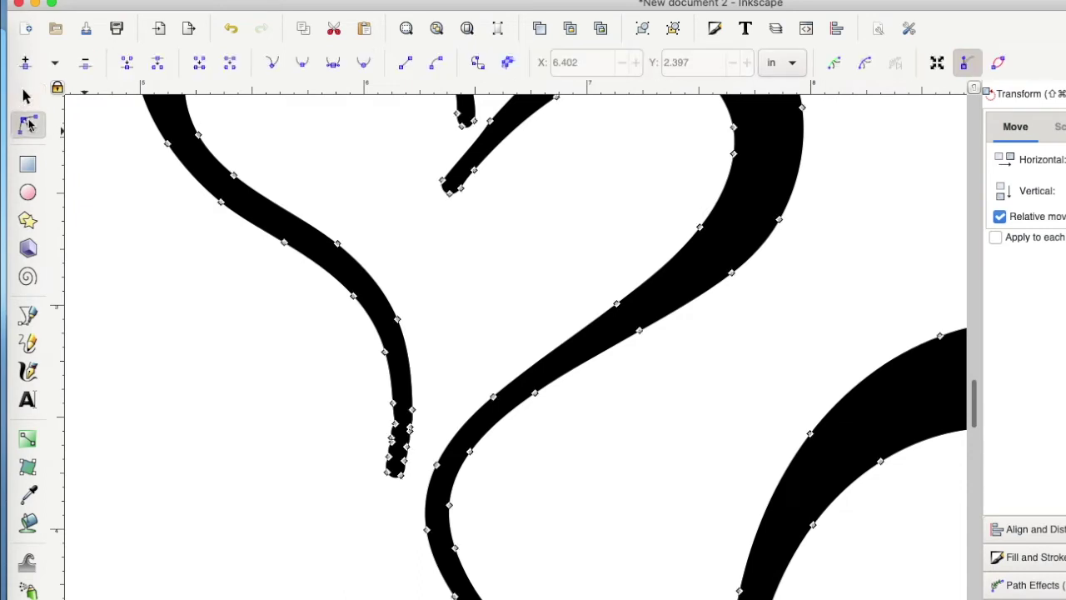
mouse_move(398, 439)
left_mouse_down()
mouse_move(416, 453)
mouse_move(395, 442)
left_mouse_up()
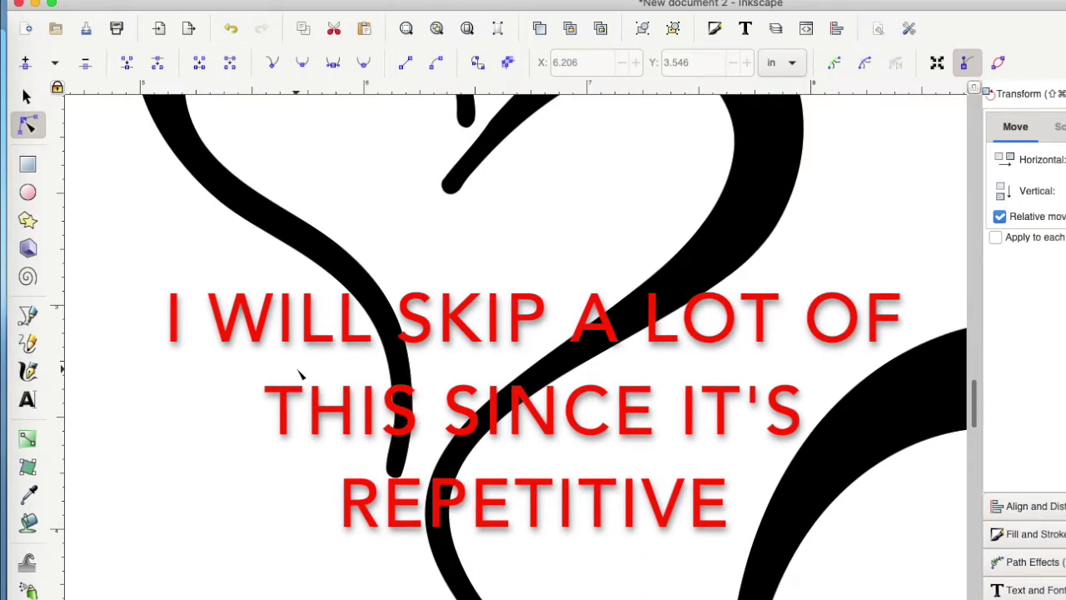
Step: Remove the extra nodes just above the left stroke's lower end to refine its edges
key("s")
key("n")
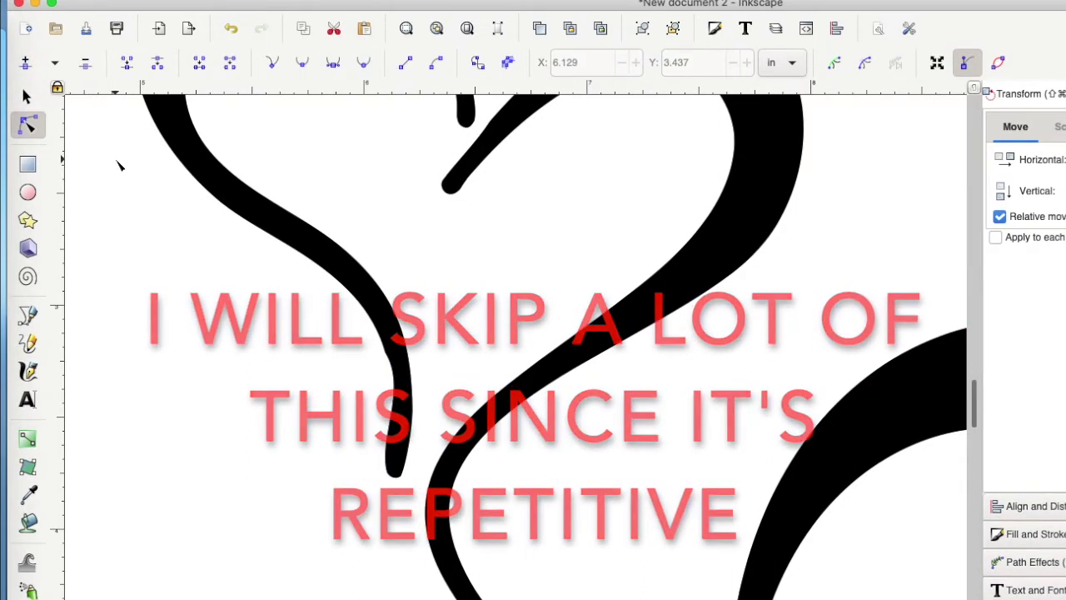
key("s")
key("n")
left_click(383, 352)
left_click(407, 390)
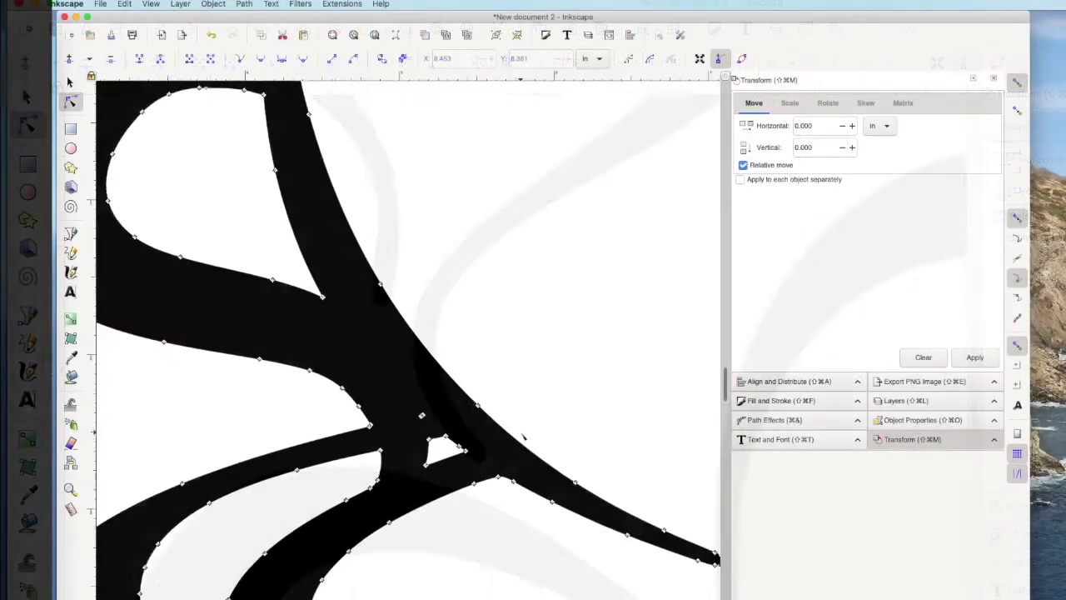
Step: Delete the stray speck node inside the black junction where the cup, handle and saucer meet
scroll(554, 360, "up", 5)
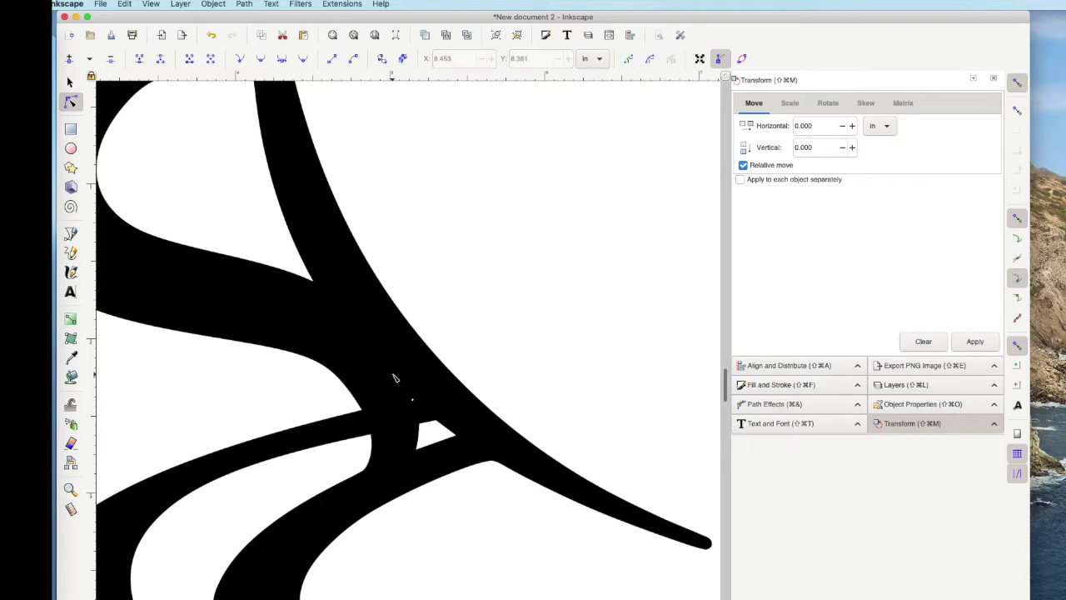
left_click(396, 378)
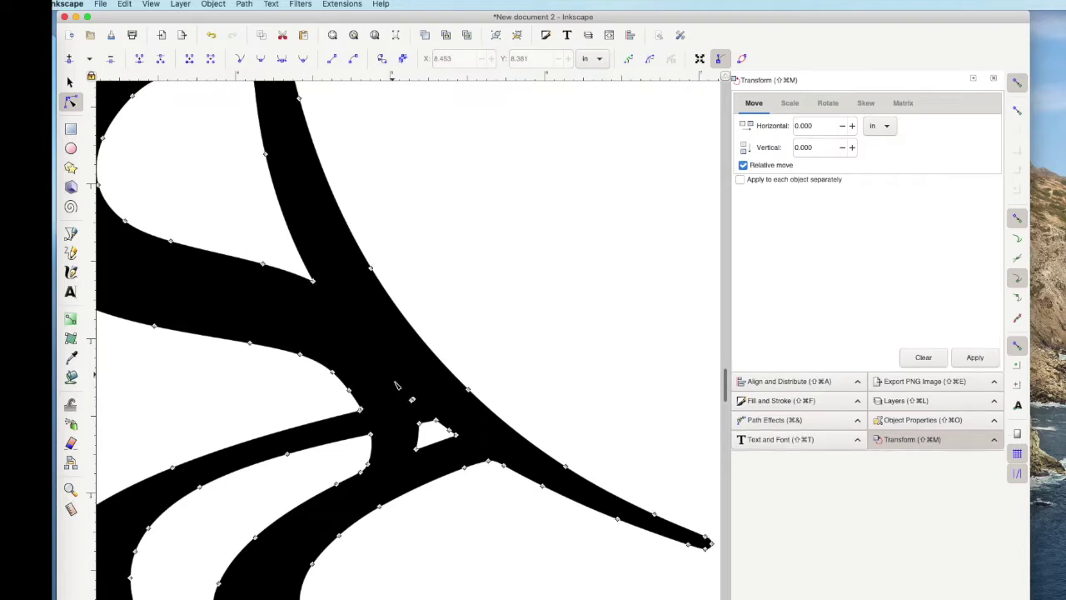
left_click(427, 407)
key("Delete")
scroll(428, 410, "down", 2)
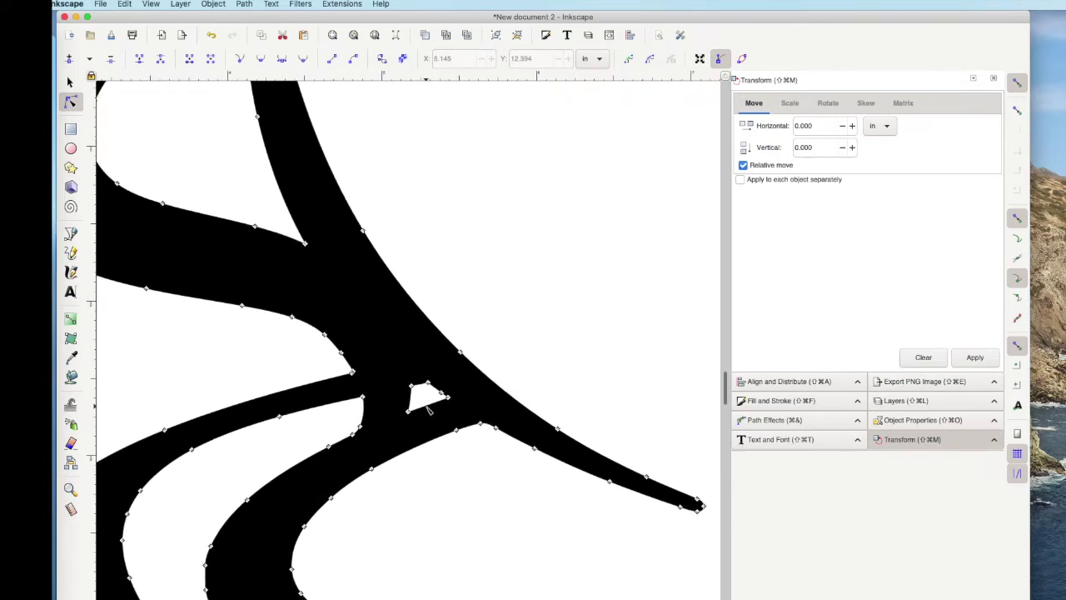
Step: Examine the whole cleaned-up cup, from the saucer to the steam hearts, for leftover irregularities
scroll(417, 292, "down", 5)
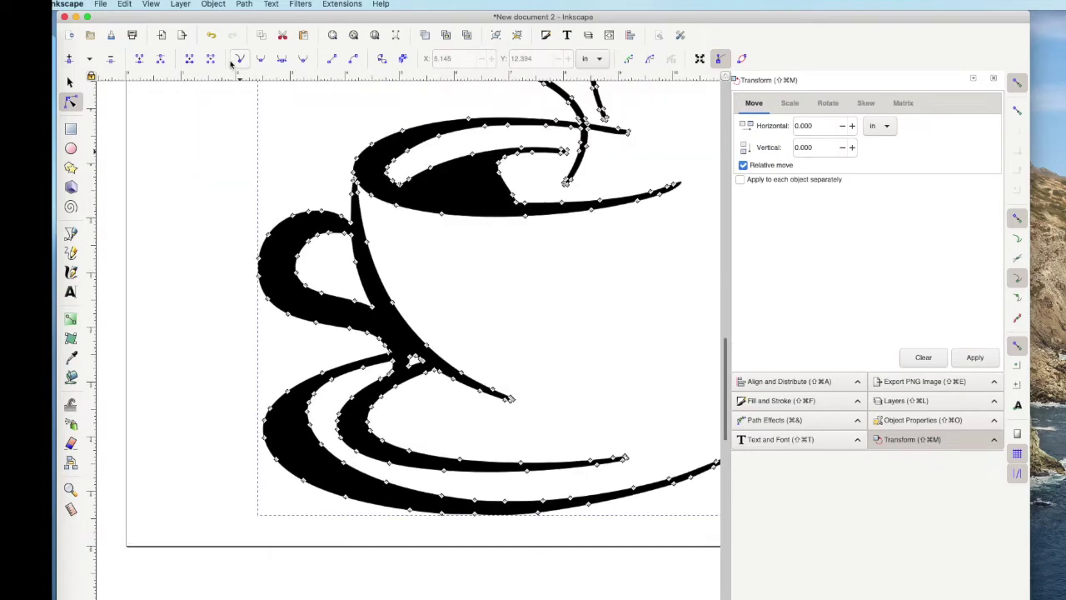
scroll(548, 267, "up", 4)
scroll(548, 266, "up", 3)
left_click(69, 81)
scroll(190, 159, "down", 3)
scroll(192, 161, "up", 3)
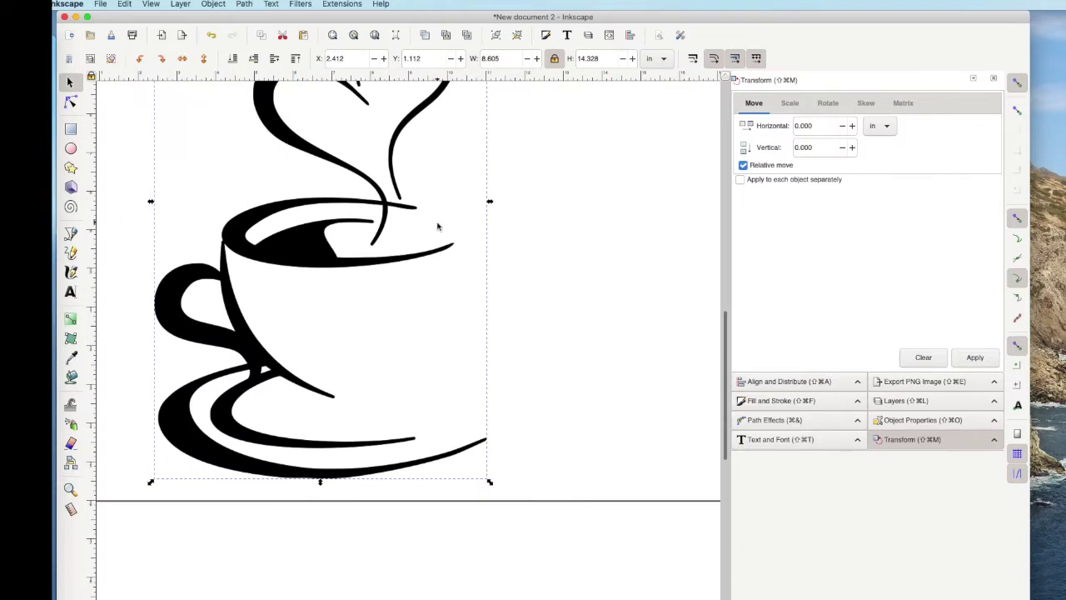
scroll(437, 226, "up", 7)
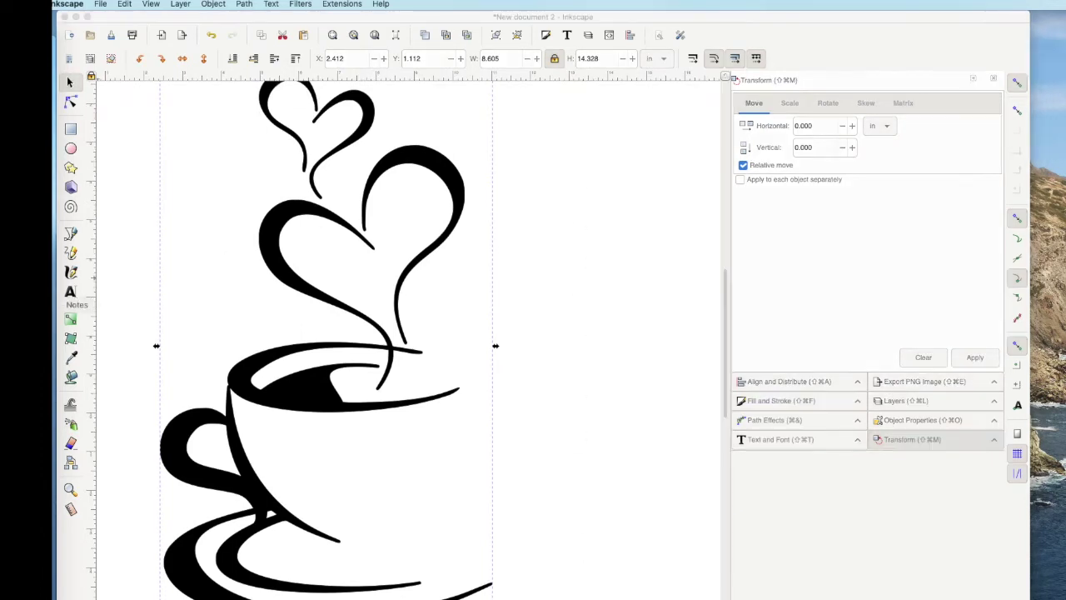
Step: Add the text "HOME BREWED" in the empty area beside the larger steam heart
left_click(65, 288)
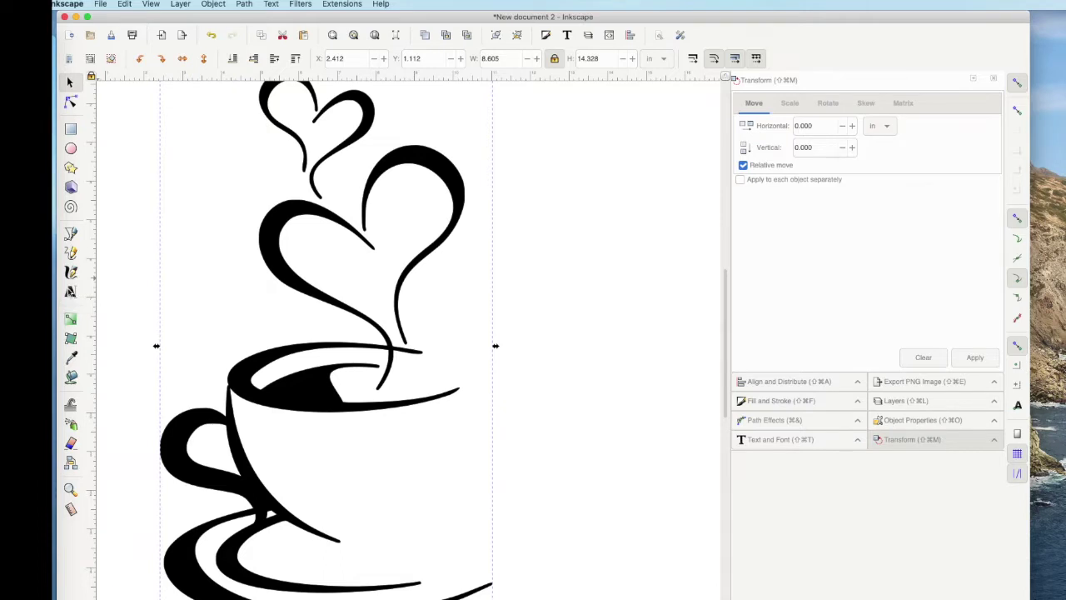
left_click(70, 291)
left_click(518, 304)
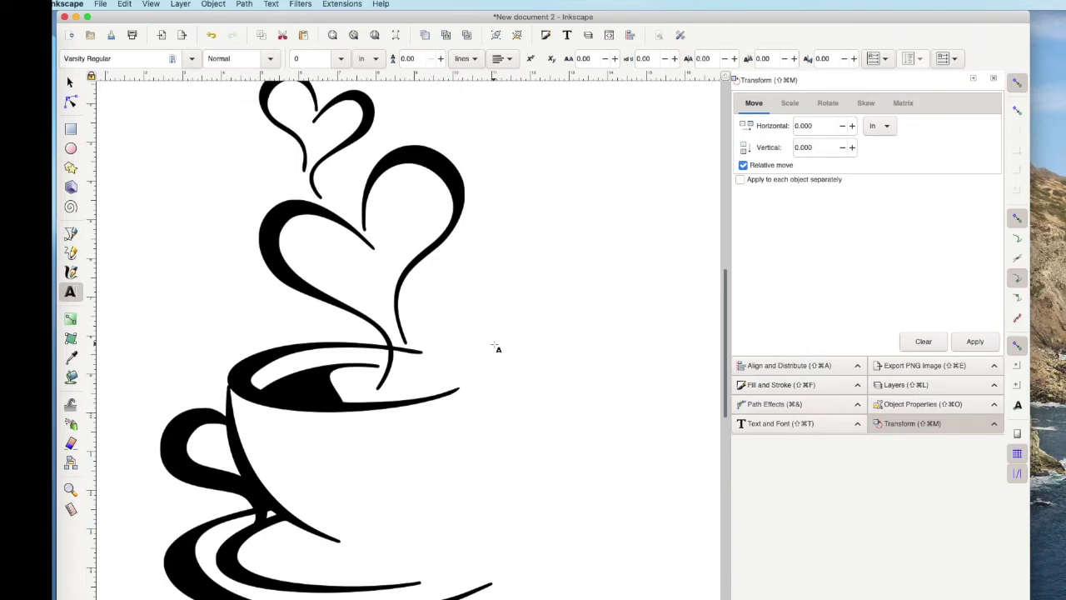
type("HOME BREWED")
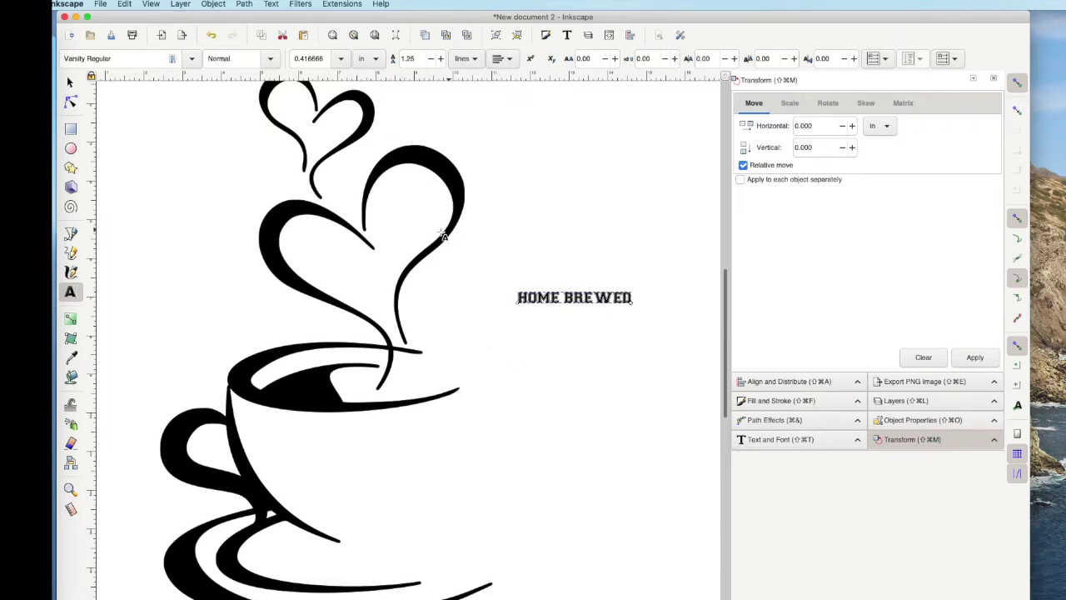
Step: Change the font of the "HOME BREWED" text to Blue
left_click(191, 59)
scroll(140, 129, "down", 15)
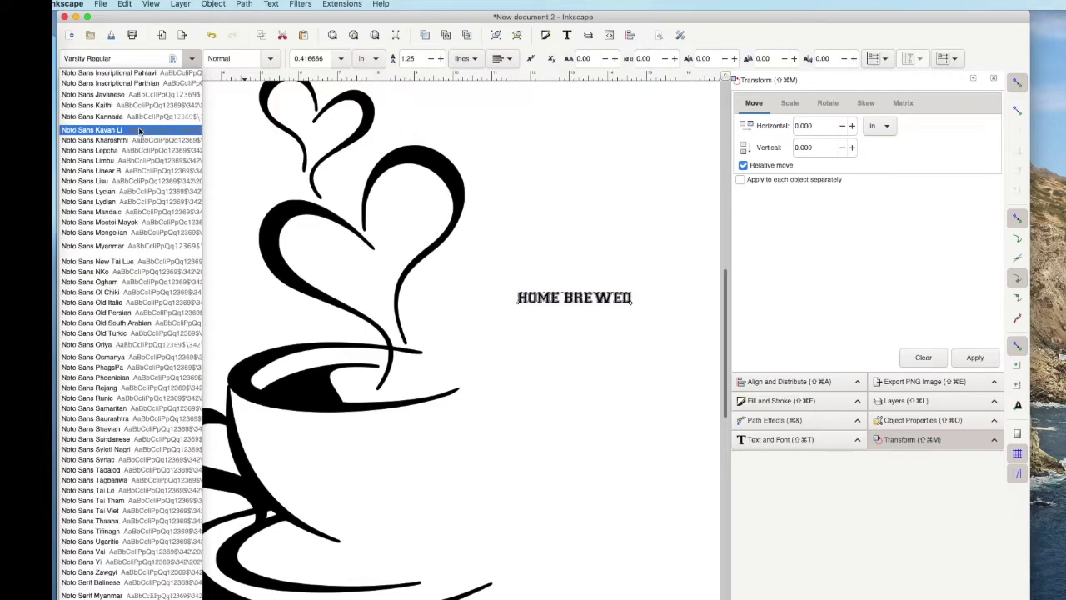
scroll(140, 129, "up", 10)
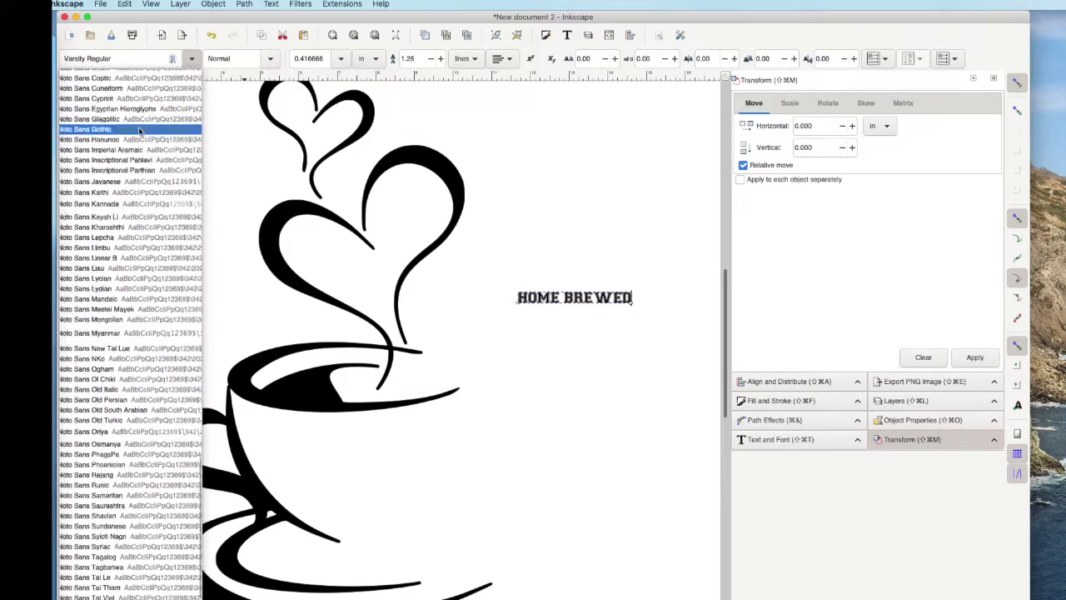
scroll(140, 131, "up", 6)
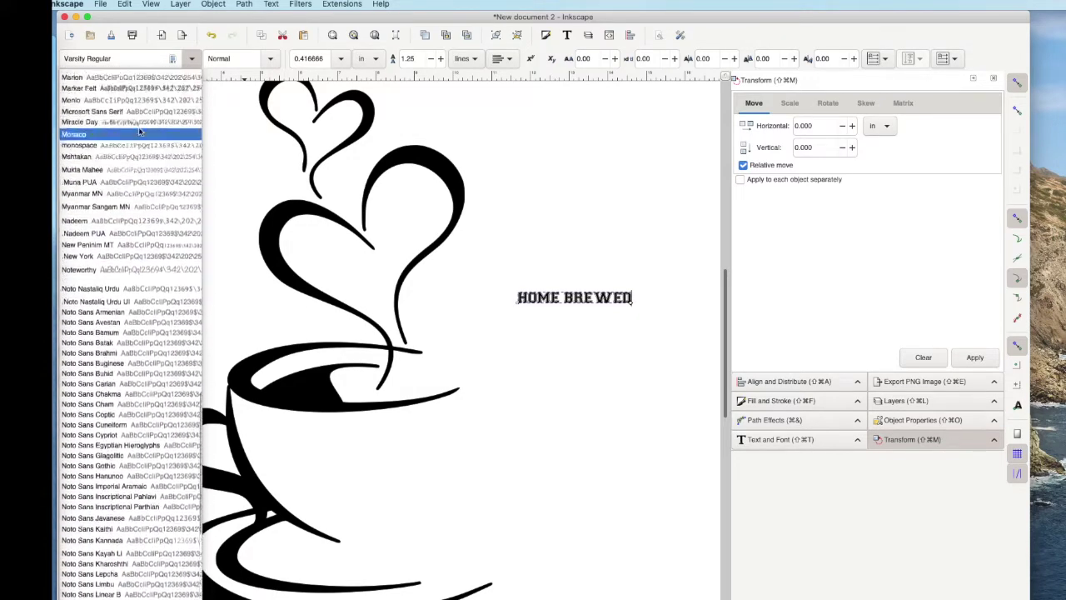
scroll(140, 131, "up", 15)
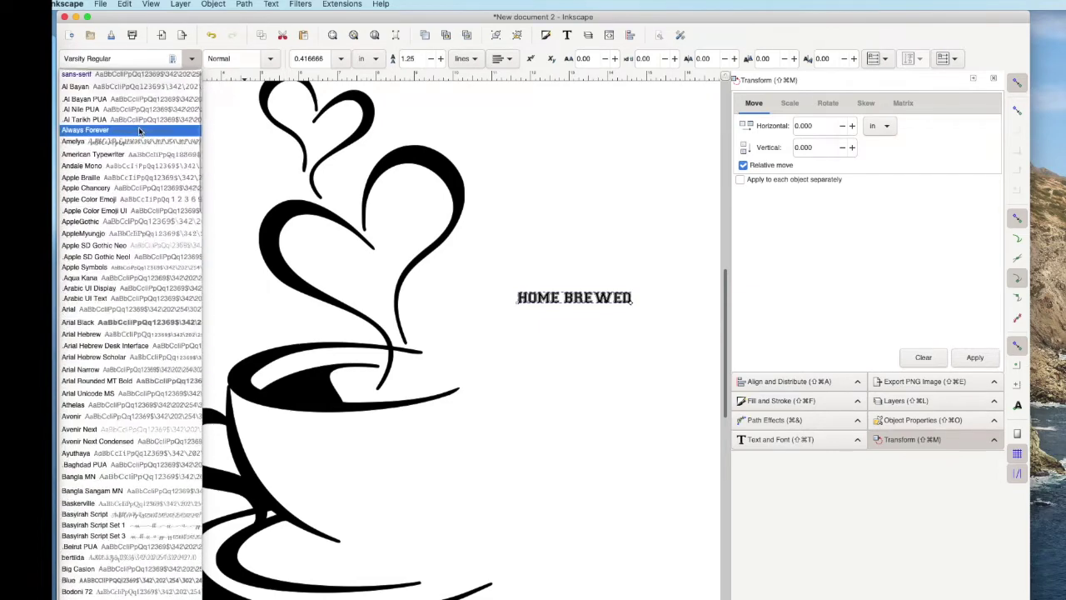
scroll(94, 416, "down", 3)
left_click(83, 471)
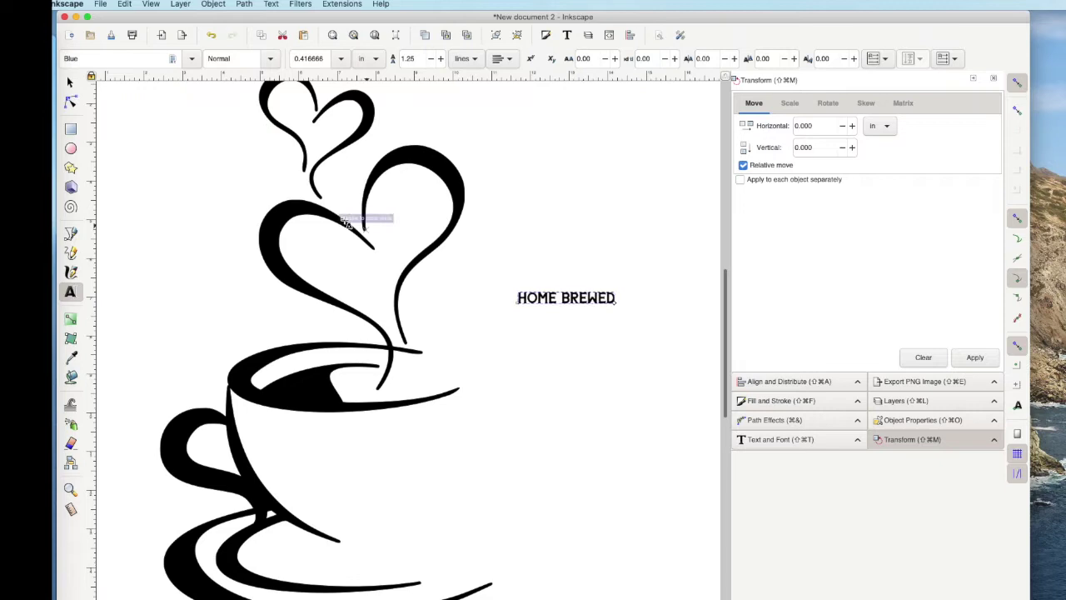
Step: Enlarge the "HOME BREWED" text proportionally to about 12.93 in wide
left_click(70, 84)
left_click(570, 299)
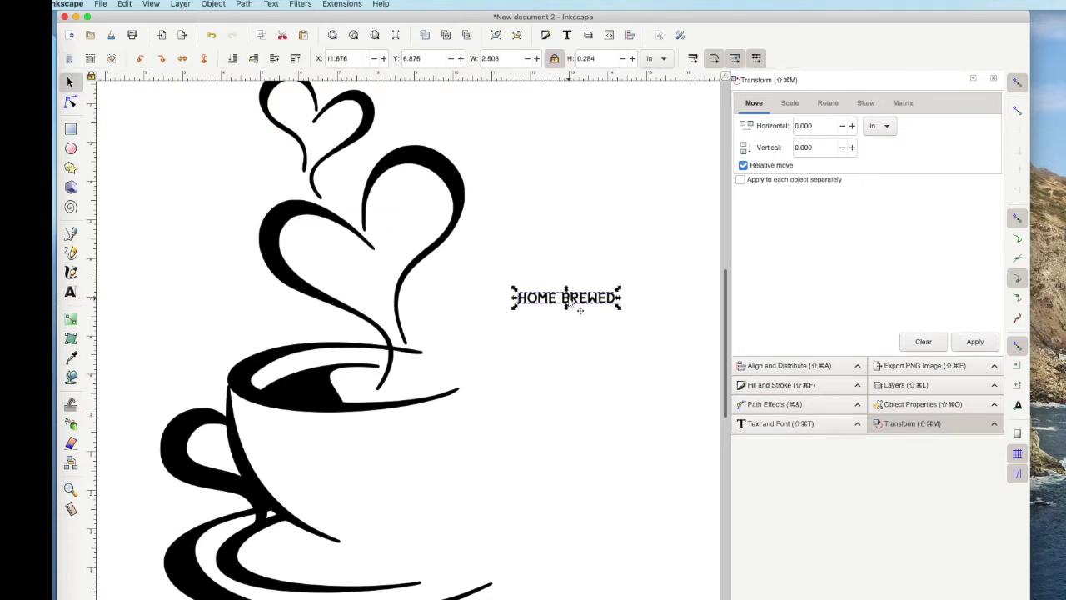
left_click_drag(618, 308, 715, 363)
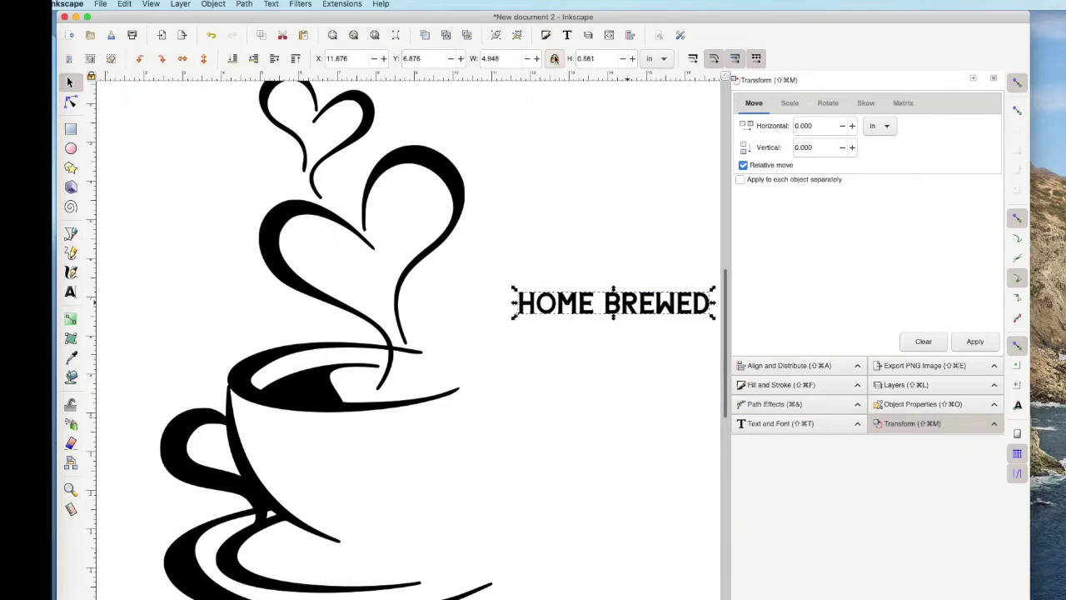
left_click_drag(514, 289, 208, 100)
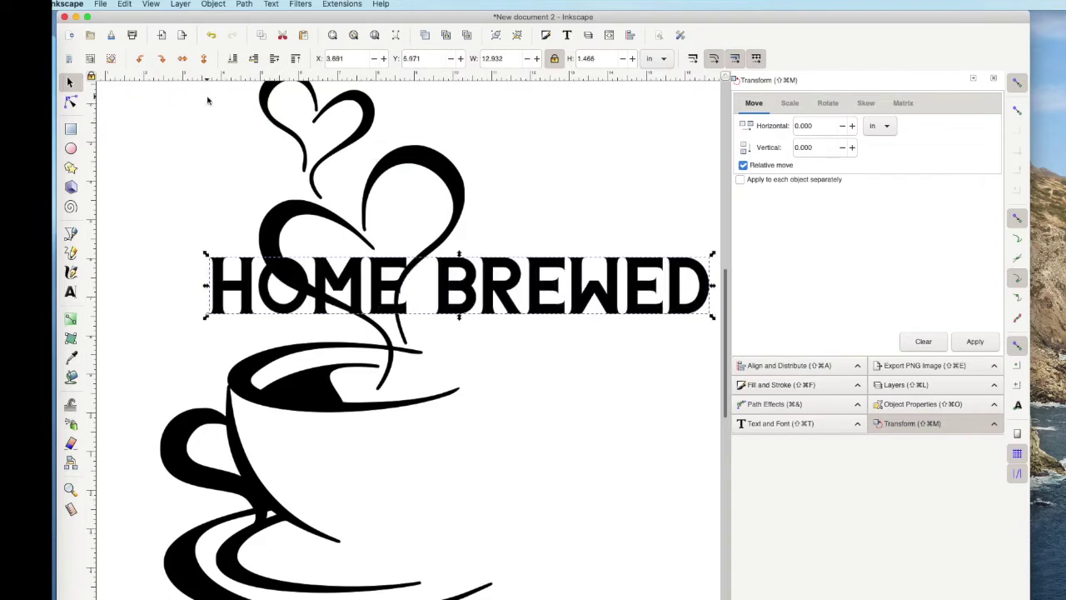
Step: Rotate the "HOME BREWED" text 90° clockwise so it reads downward, and place it to the right of the cup
left_click(594, 288)
left_click_drag(714, 321, 435, 541)
left_click_drag(460, 281, 631, 352)
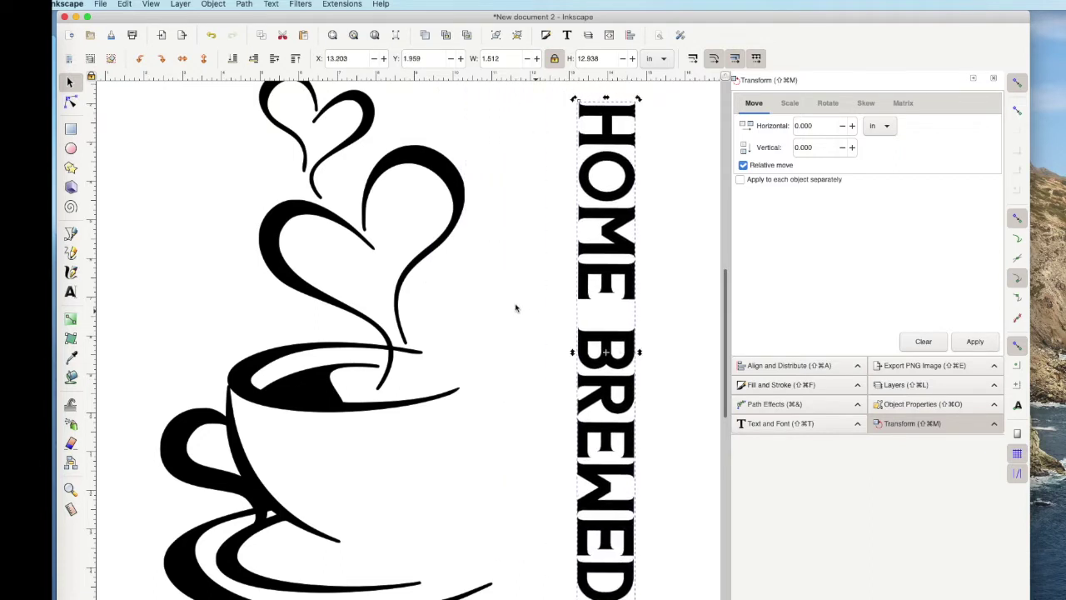
left_click(236, 193)
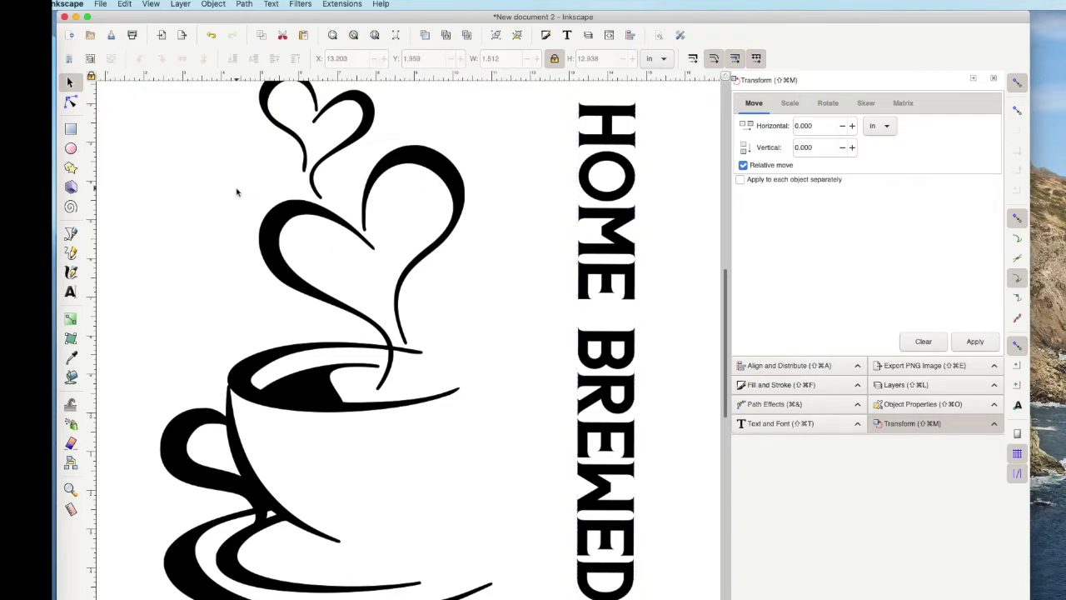
key("5")
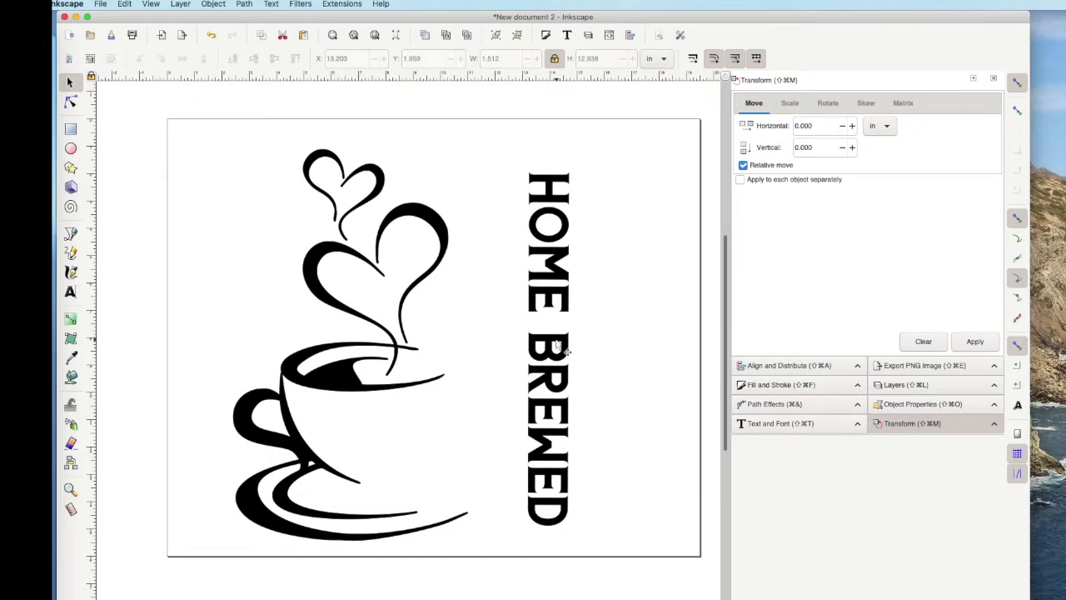
Step: Resize the vertical text to about 2.08 × 14.42 in and place it nearer the page's right edge
left_click_drag(545, 337, 540, 298)
left_click_drag(564, 500, 631, 546)
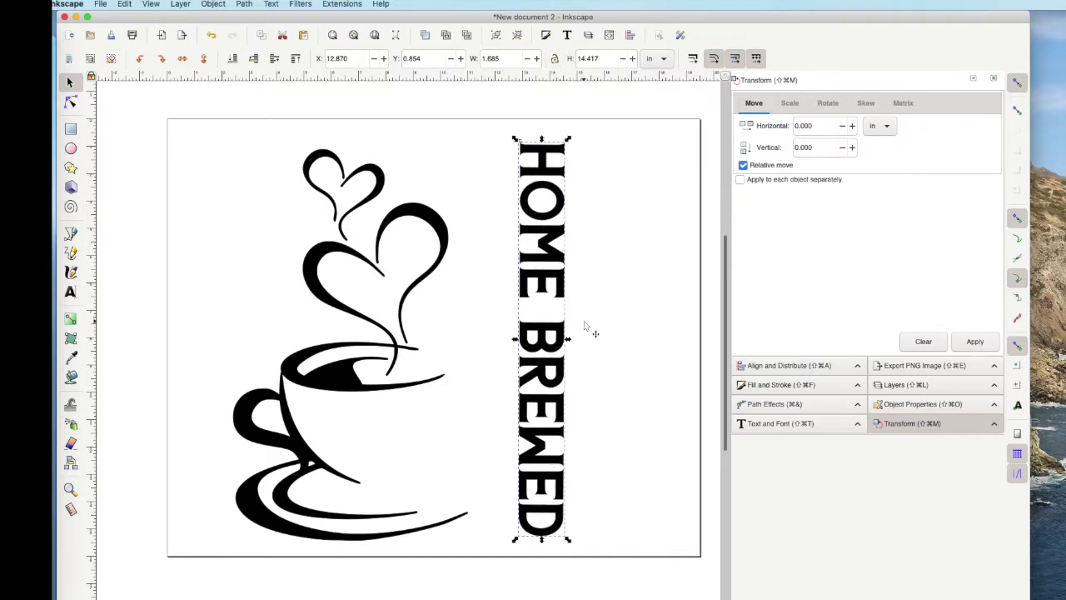
left_click_drag(569, 340, 580, 340)
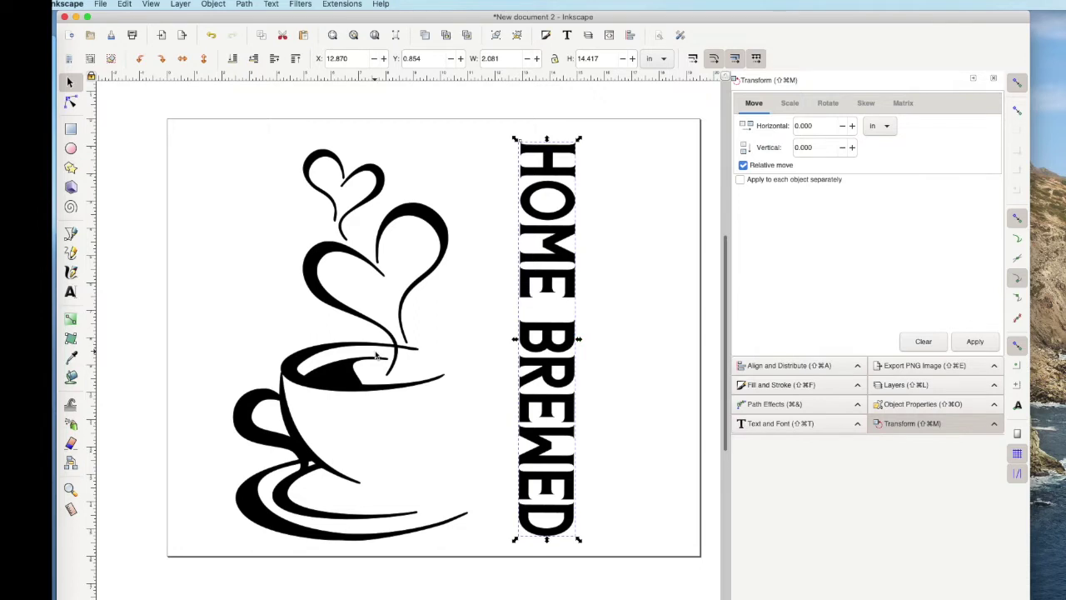
left_click_drag(558, 331, 594, 336)
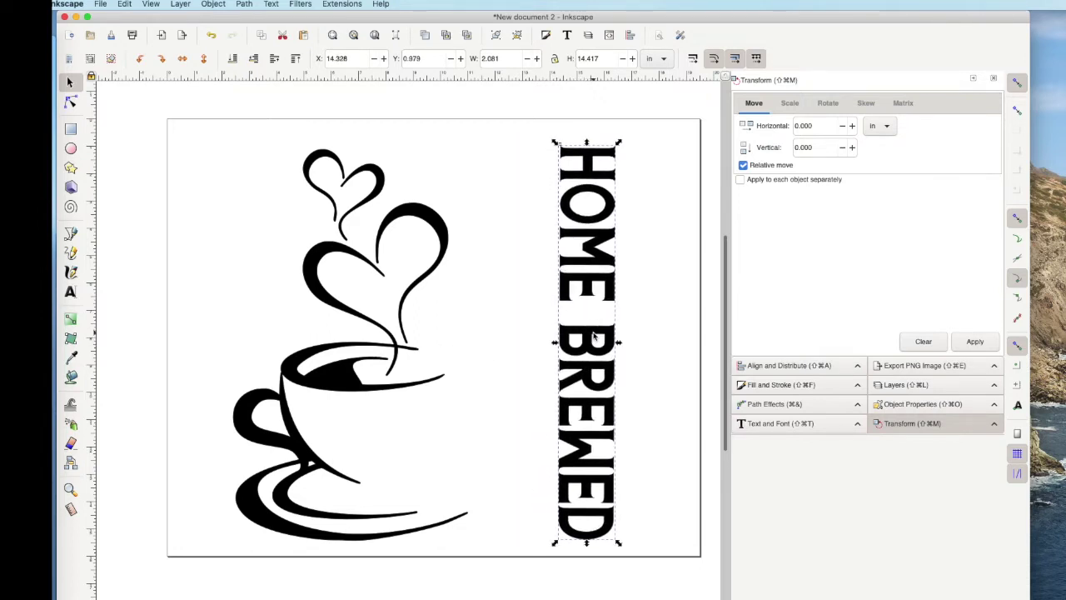
Step: Widen the coffee cup to about 10.23 in without changing its height, and move the cup and text closer together
left_click(307, 385)
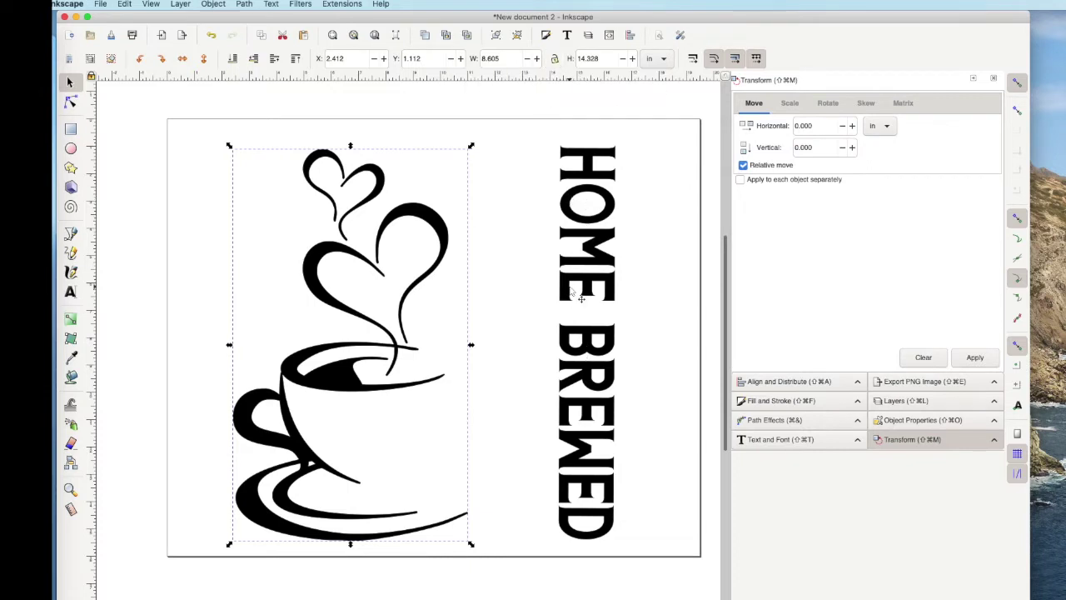
left_click_drag(472, 346, 499, 346)
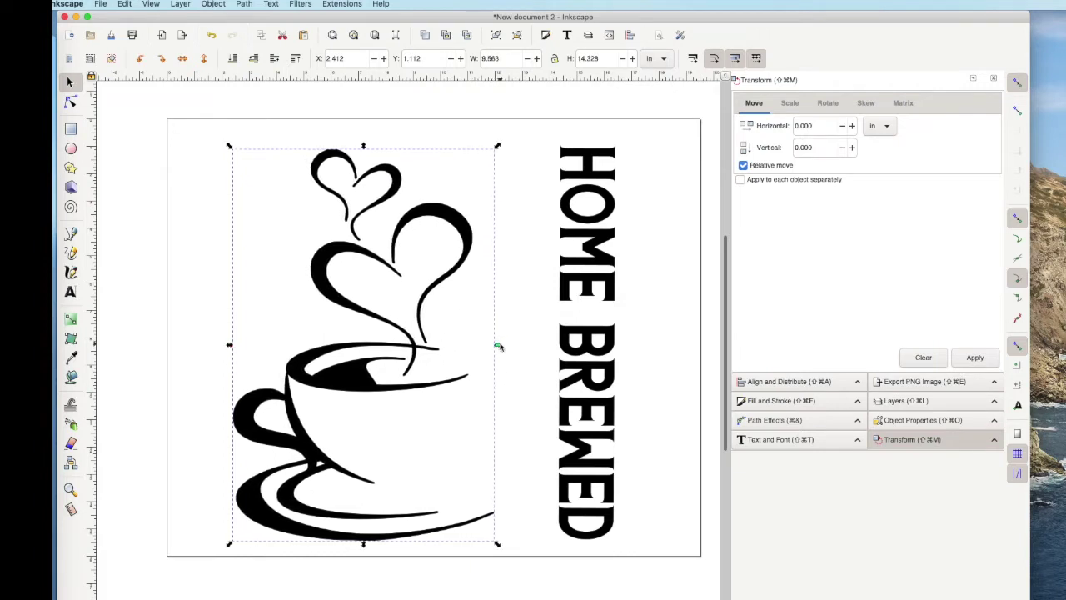
left_click(518, 345)
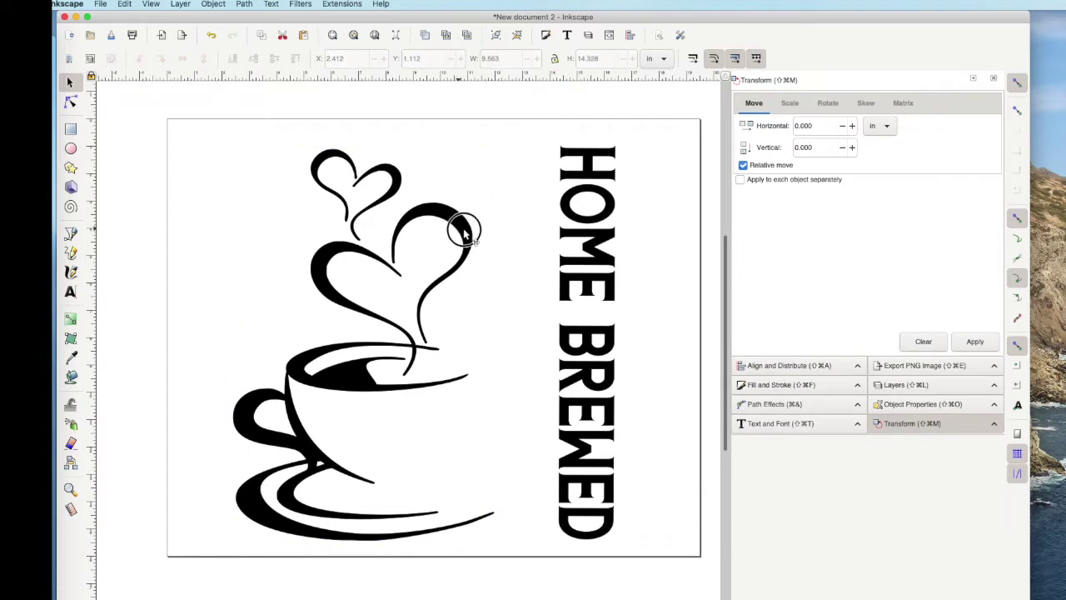
left_click_drag(466, 239, 474, 239)
left_click_drag(590, 247, 584, 246)
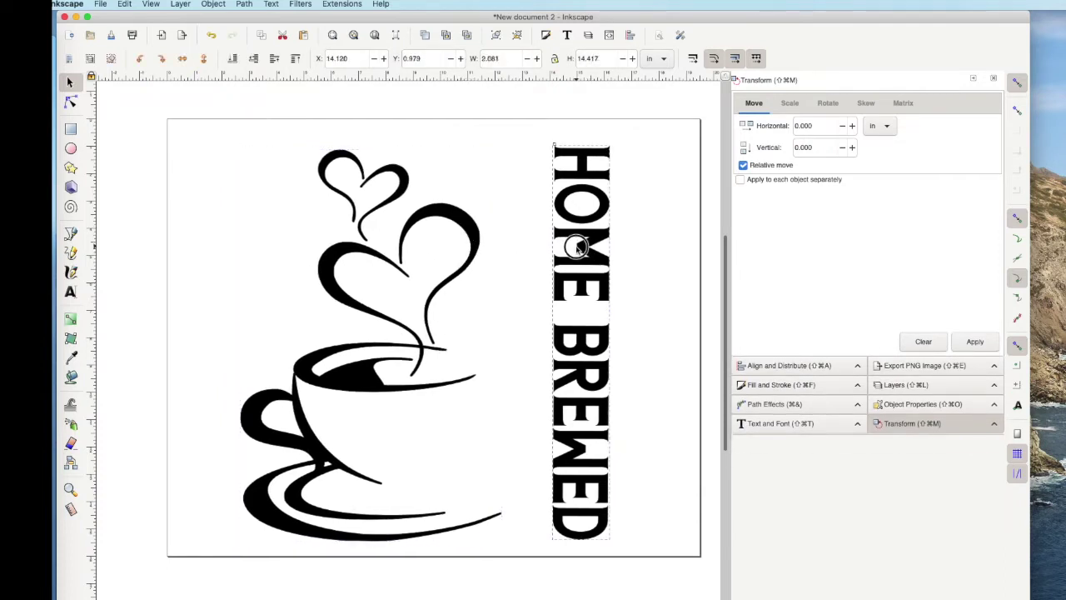
left_click_drag(349, 370, 355, 370)
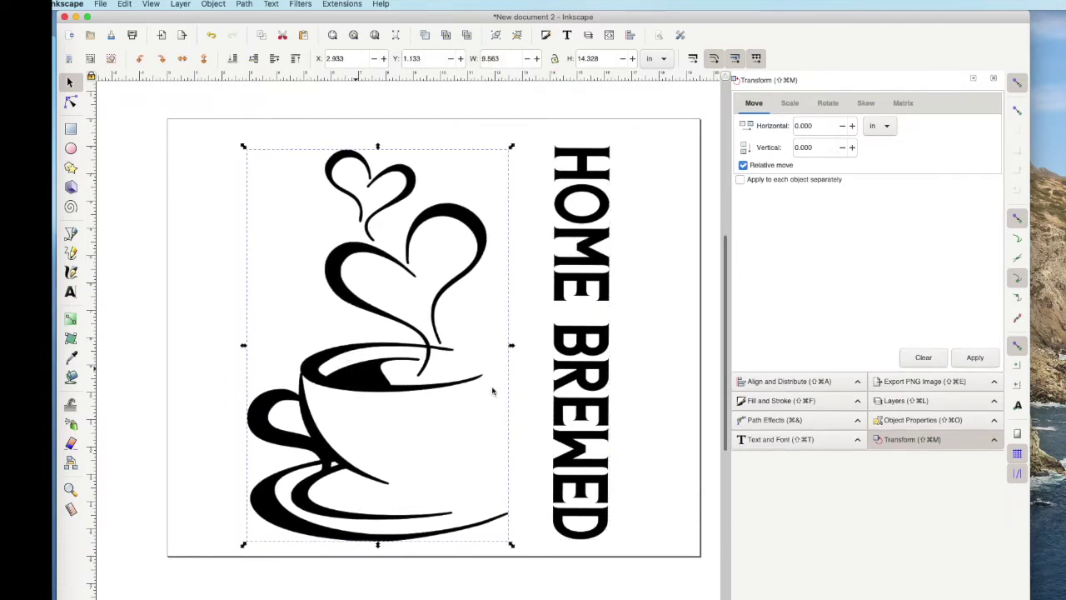
left_click_drag(513, 348, 531, 351)
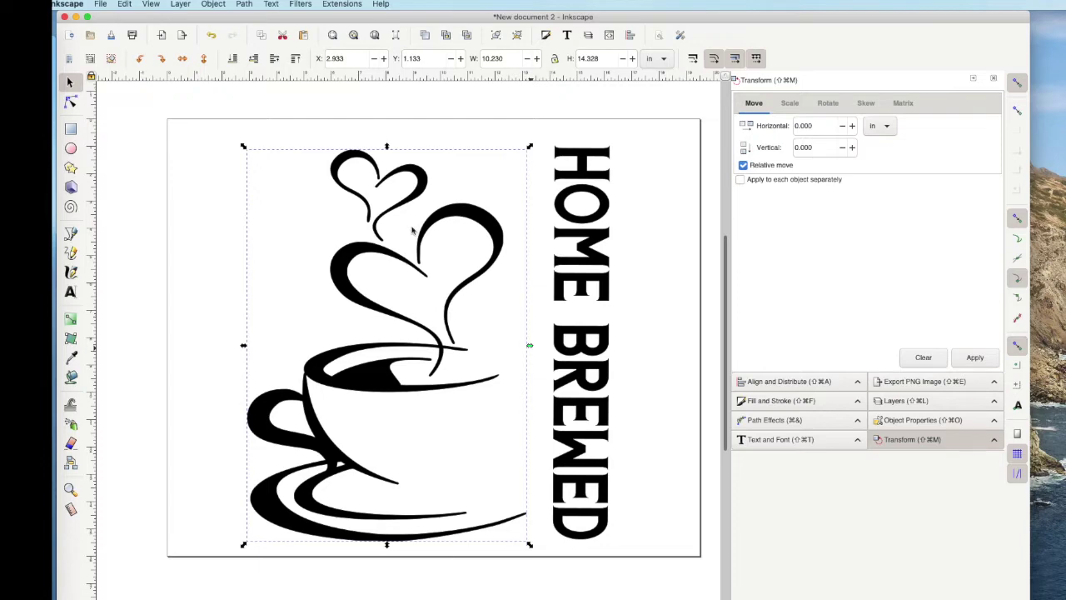
Step: Fill the vertical "HOME BREWED" text with teal
left_click(447, 219)
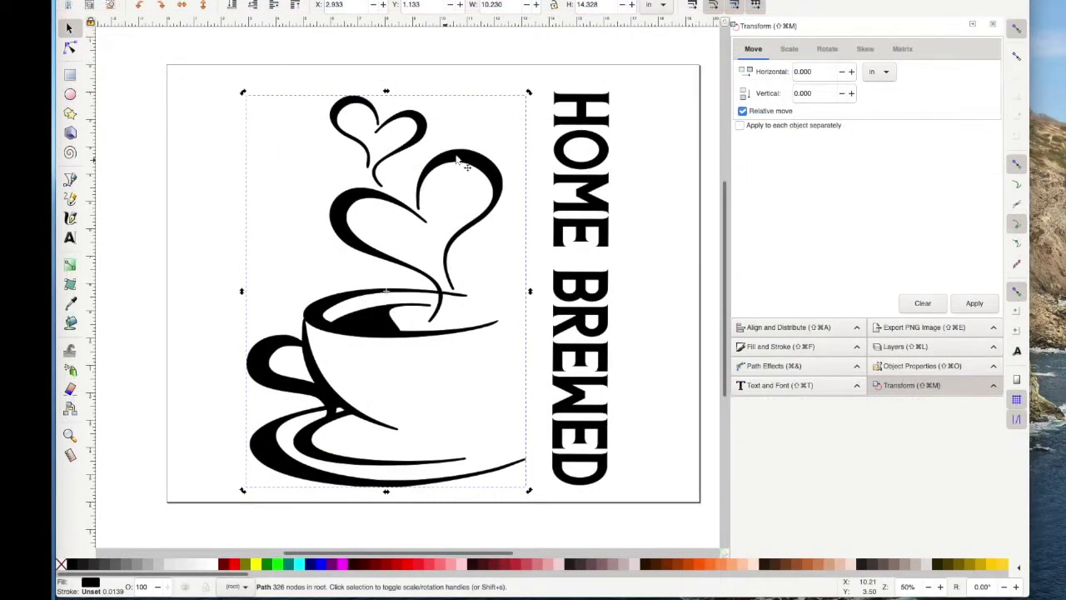
left_click(586, 104)
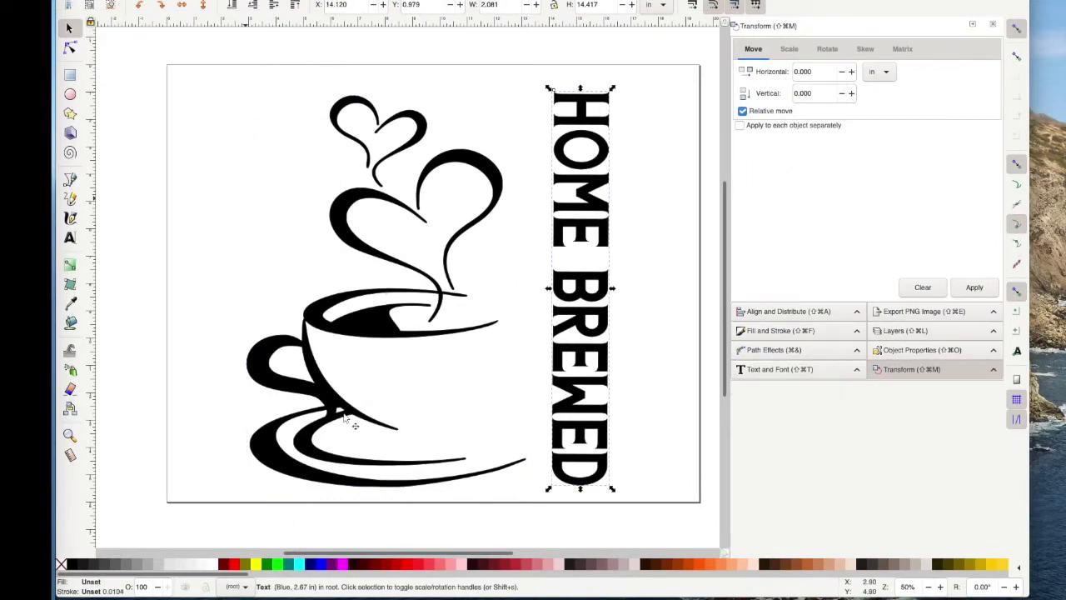
left_click(290, 566)
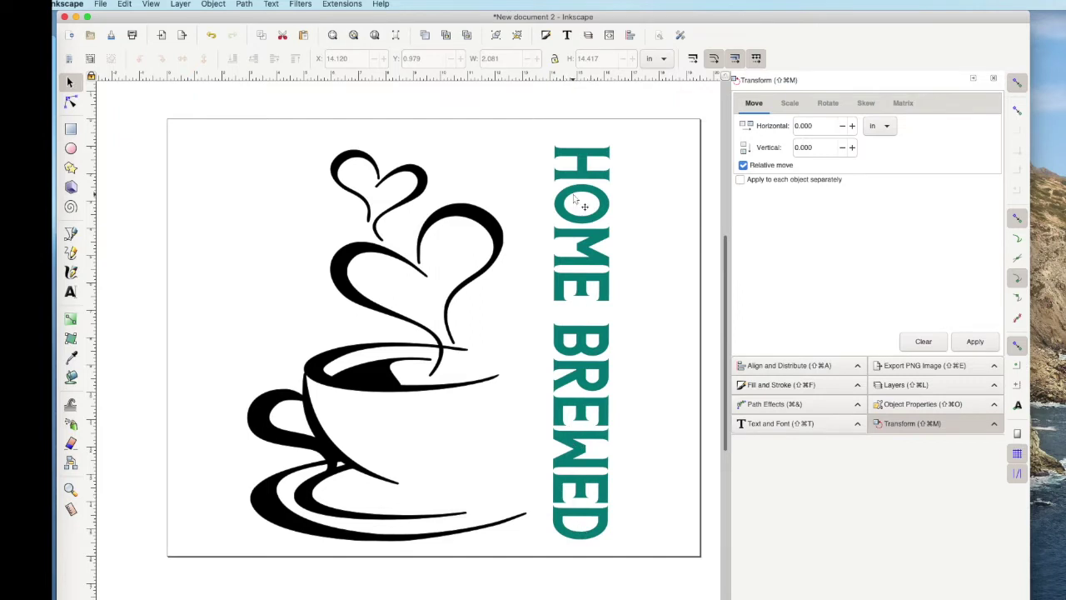
Step: Enlarge the coffee cup proportionally to about 10.78 × 15.10 in and reposition it within the page height
left_click(500, 258)
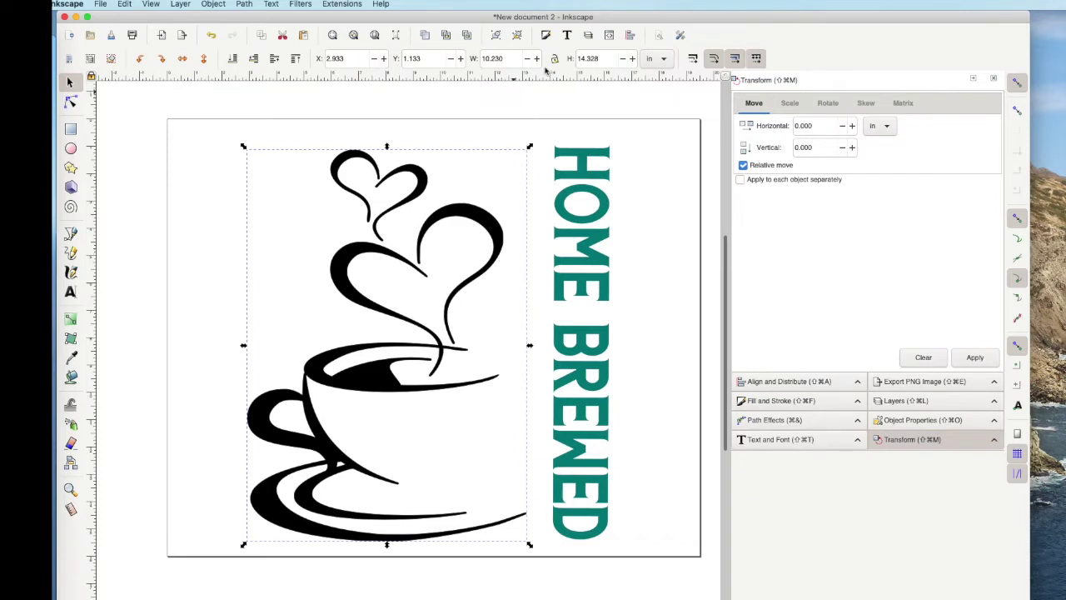
left_click(243, 146)
left_click_drag(243, 146, 214, 127)
left_click_drag(483, 200, 493, 211)
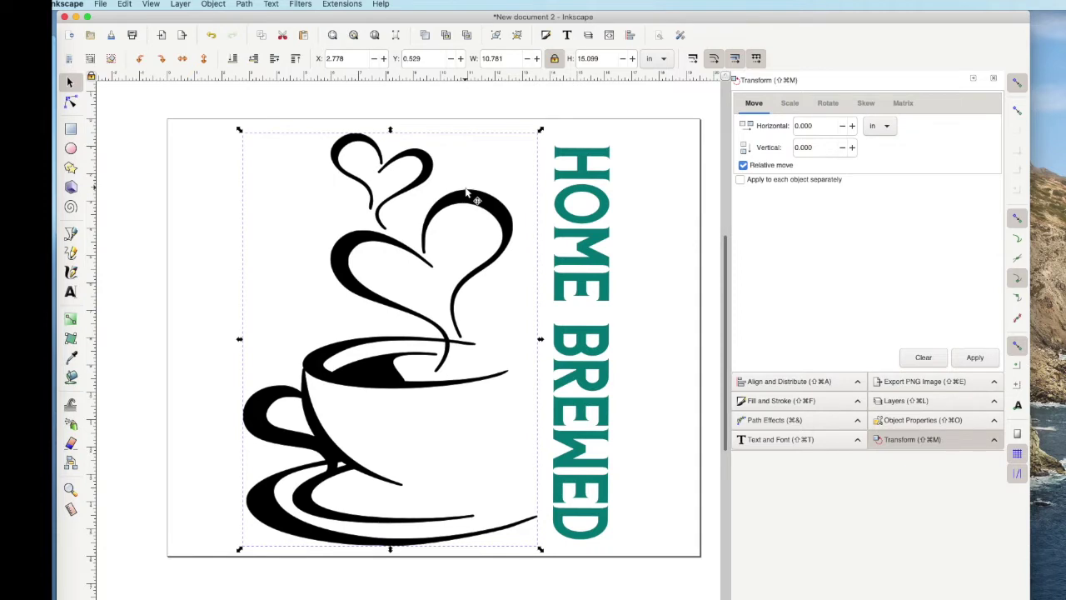
Step: Outset the coffee cup path four times to thicken its thin strokes
left_click(245, 5)
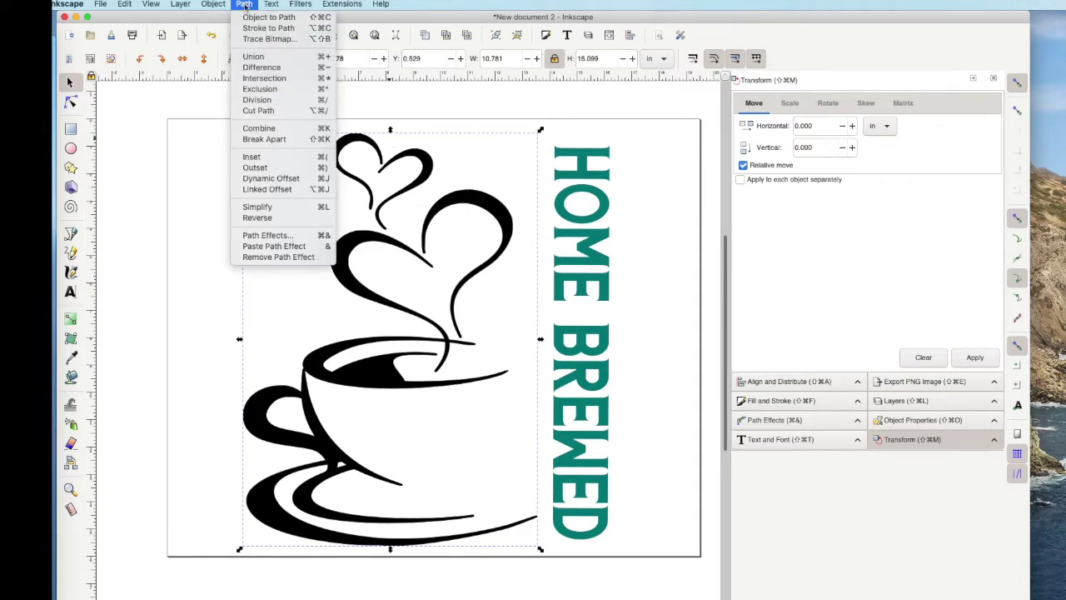
left_click(248, 169)
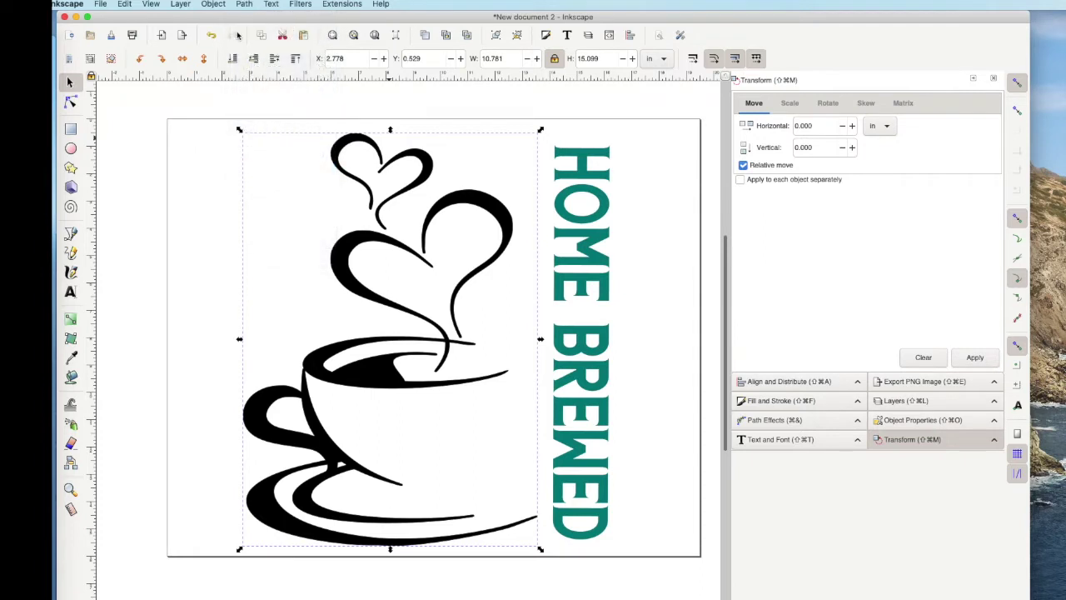
left_click(245, 5)
left_click(254, 168)
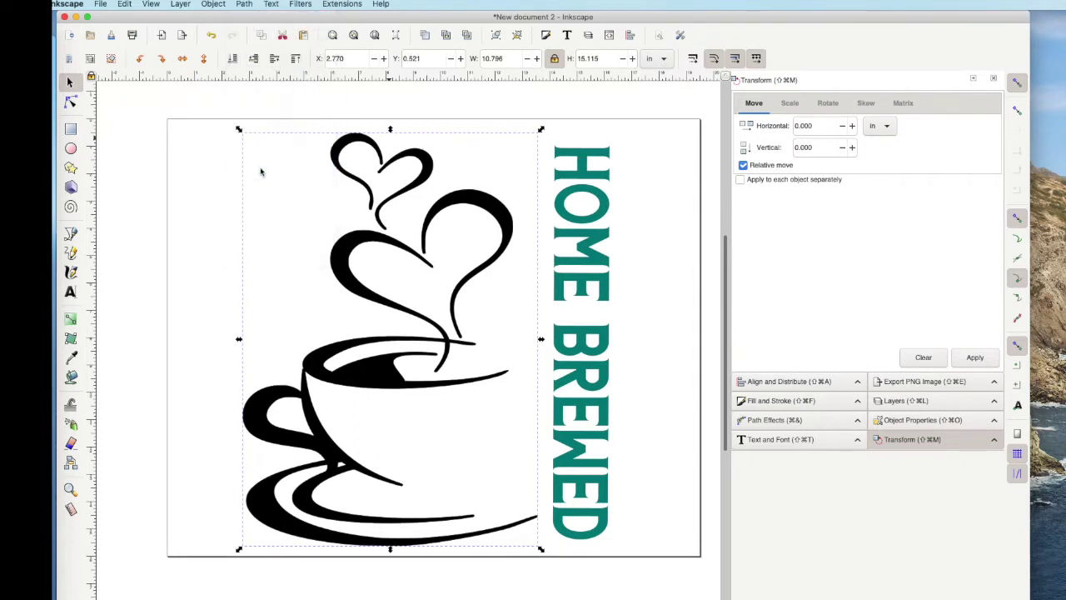
left_click(244, 5)
left_click(258, 169)
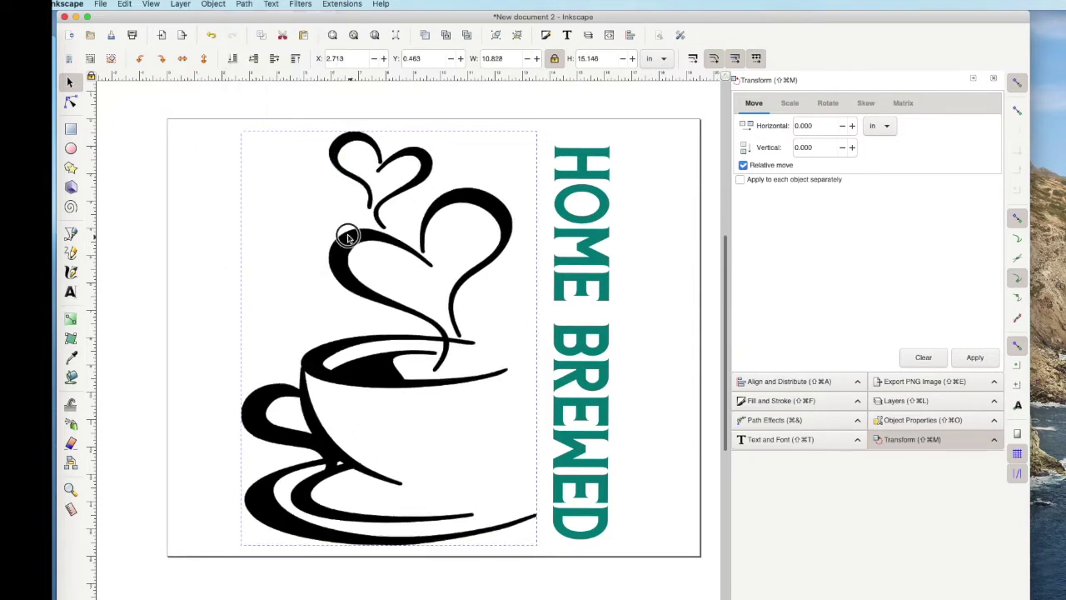
left_click(246, 5)
left_click(263, 170)
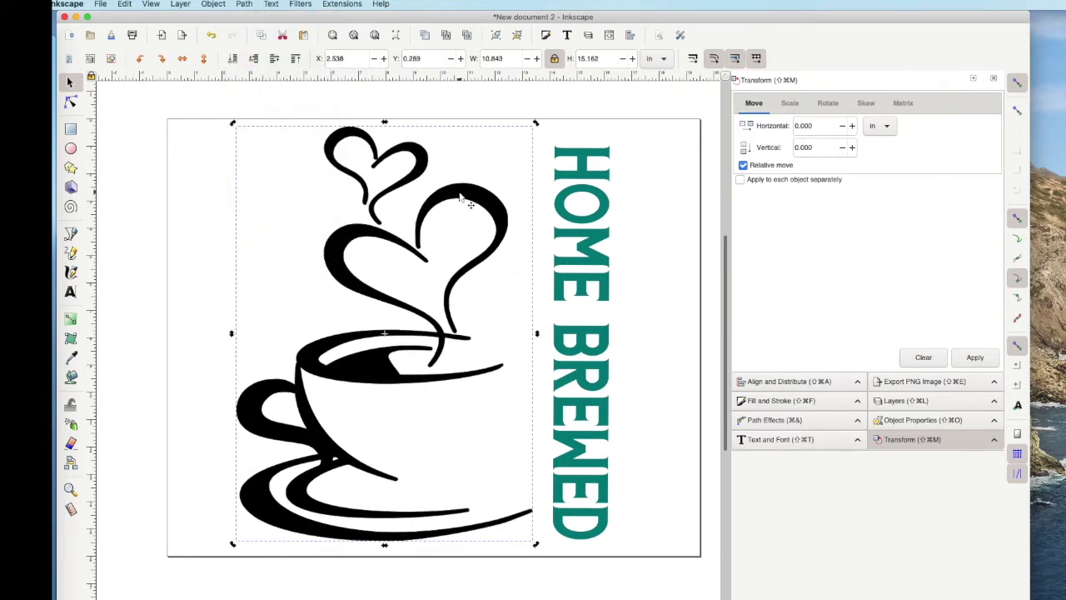
Step: Save the design to the Desktop as COFFEESIGN in Plain SVG format
left_click(100, 4)
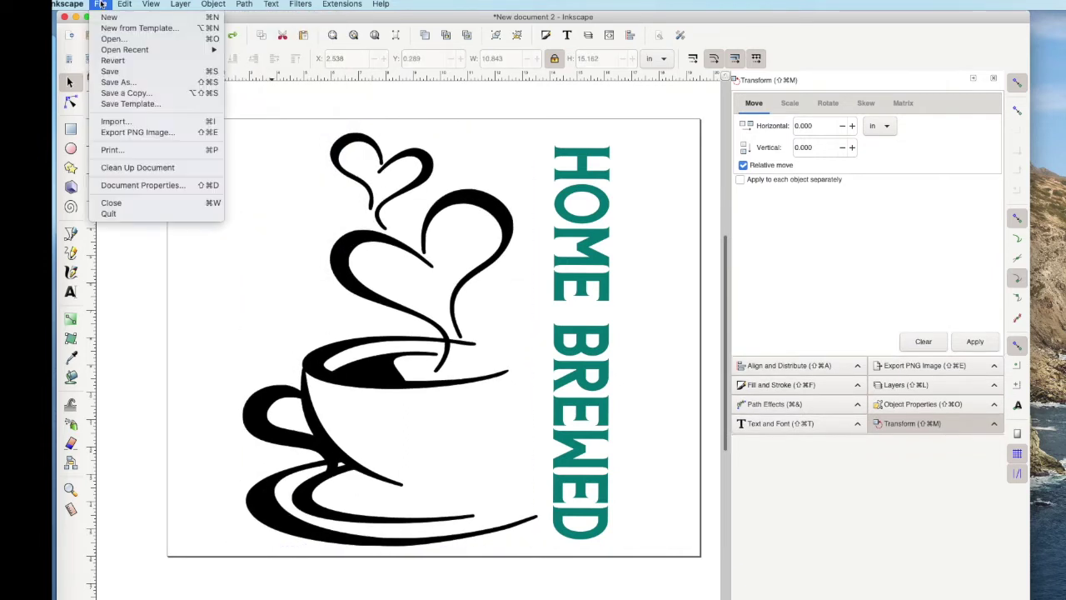
left_click(118, 83)
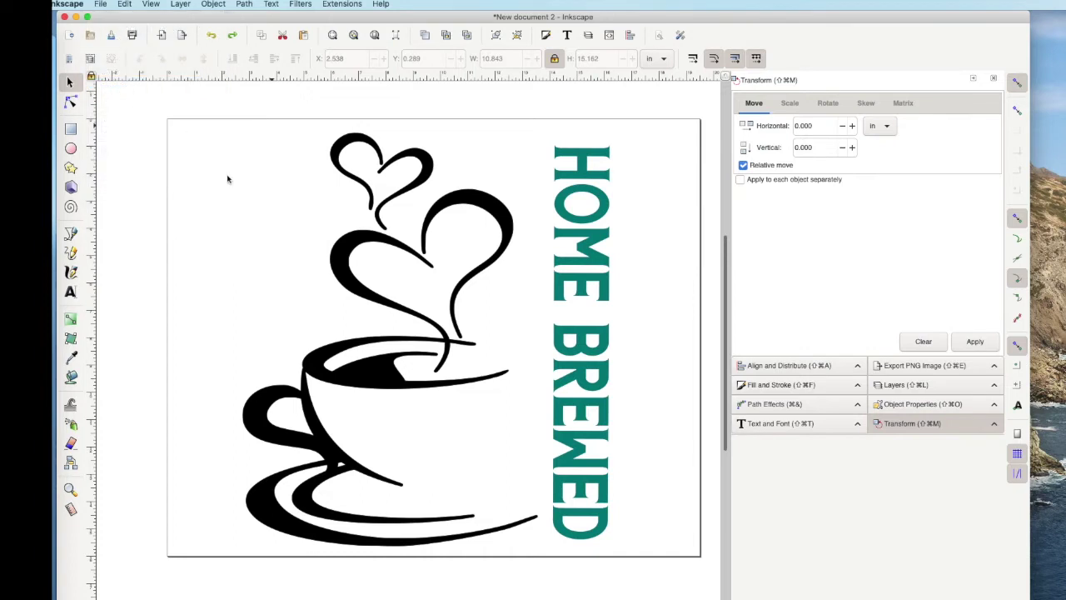
type("COFFEESIGN")
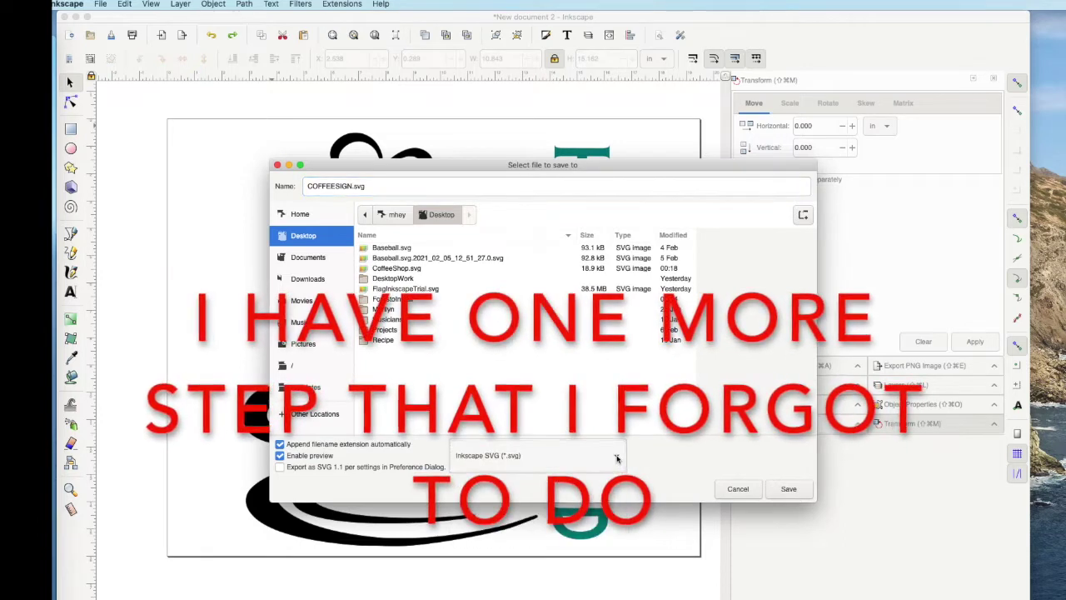
left_click(616, 457)
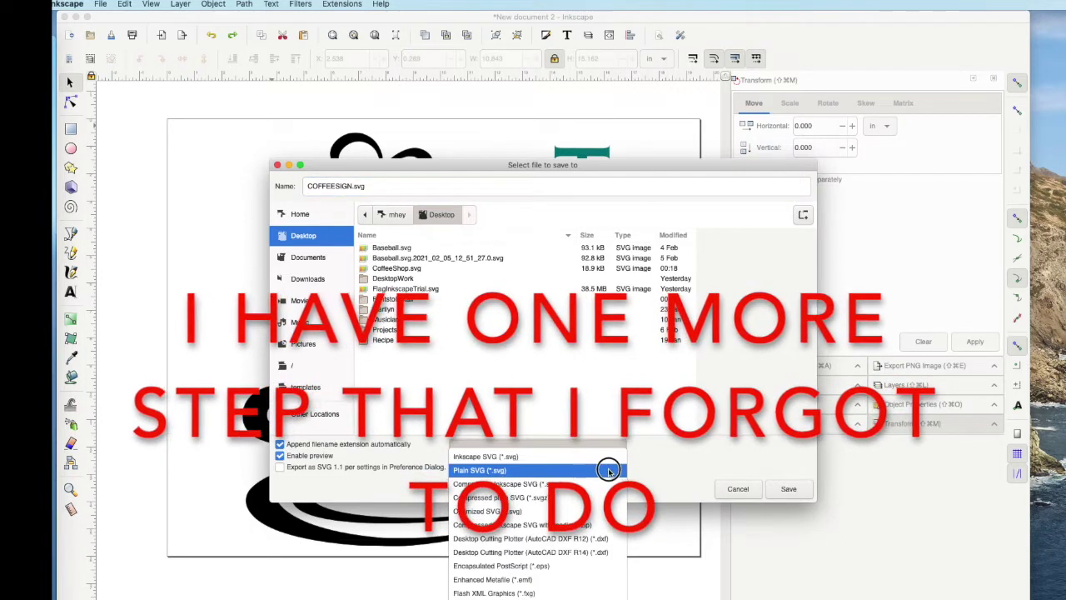
left_click(608, 471)
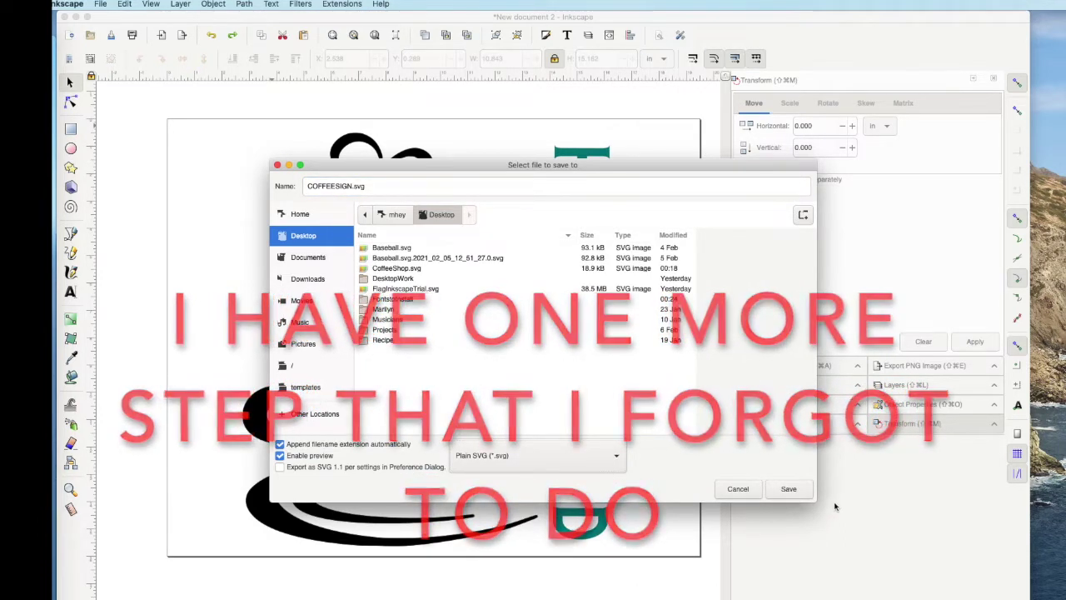
left_click(789, 489)
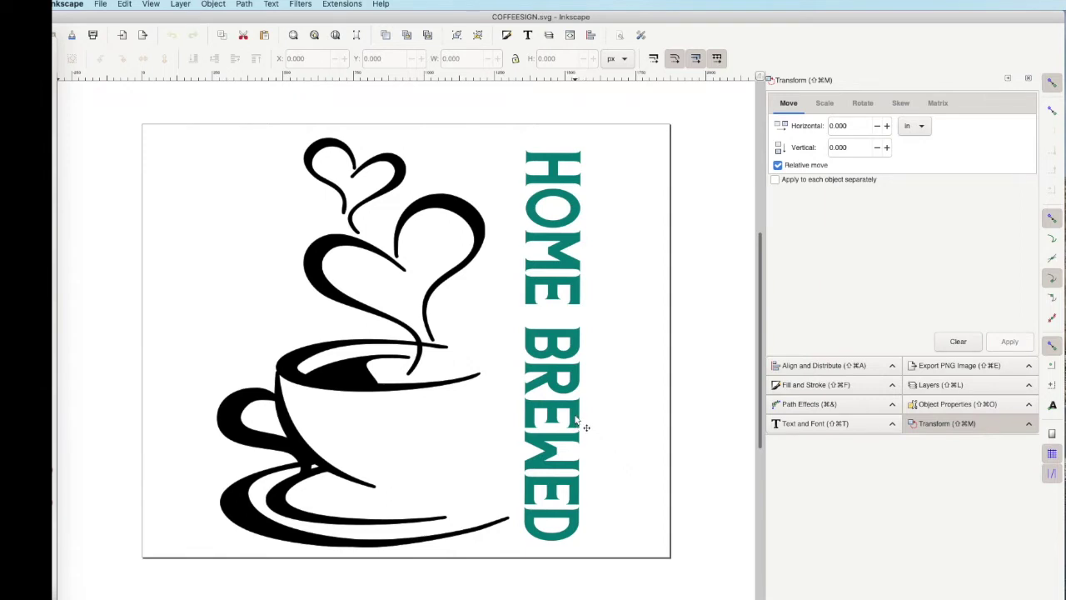
Step: Convert the vertical "HOME BREWED" text to paths, ungroup the letters, and union them into a single path
left_click(586, 427)
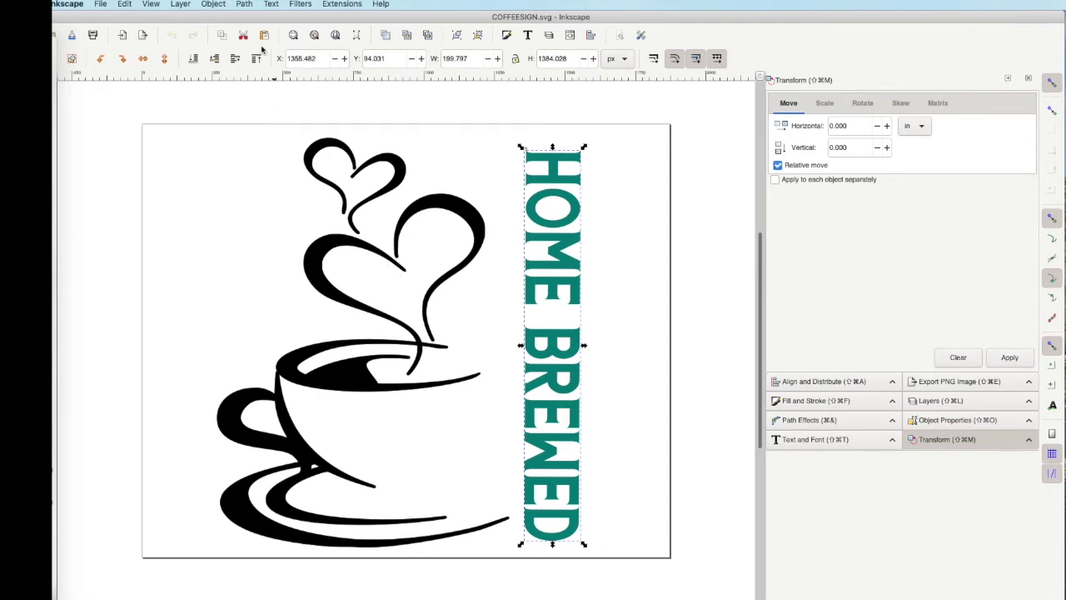
left_click(244, 4)
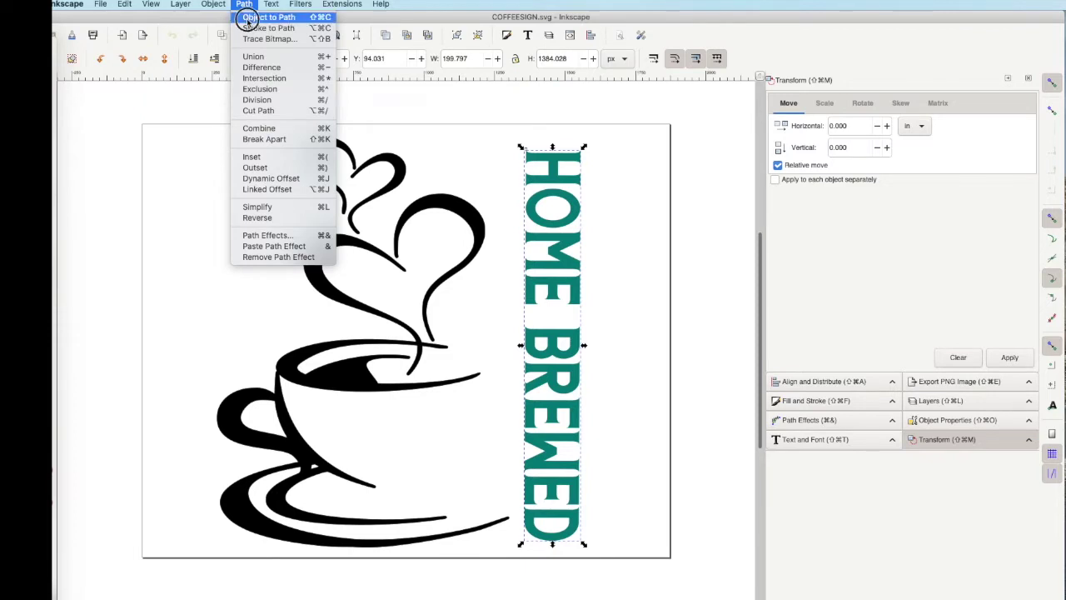
left_click(248, 17)
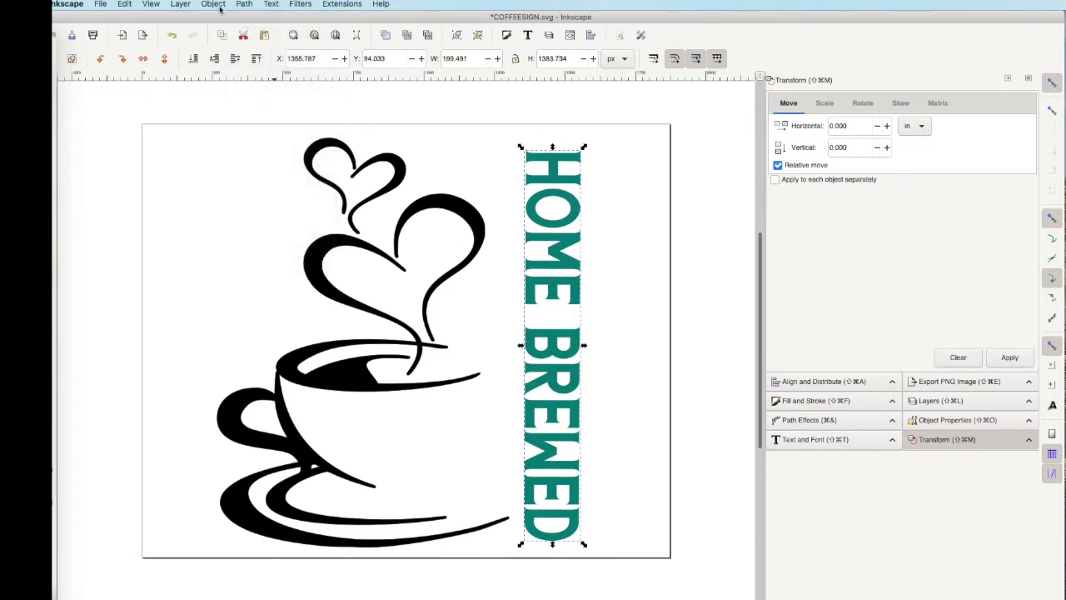
left_click(216, 5)
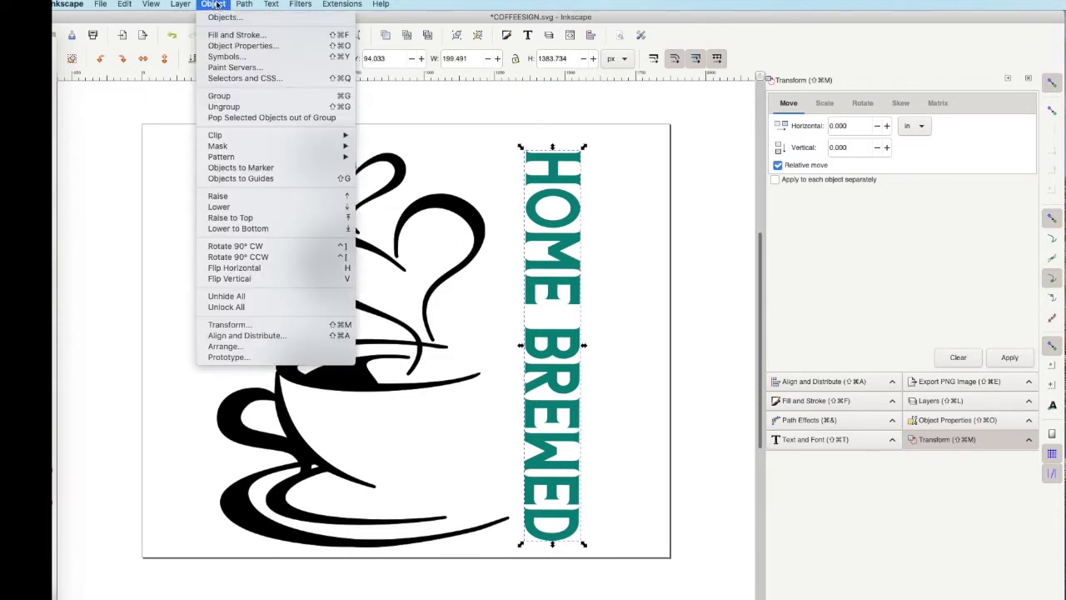
left_click(223, 107)
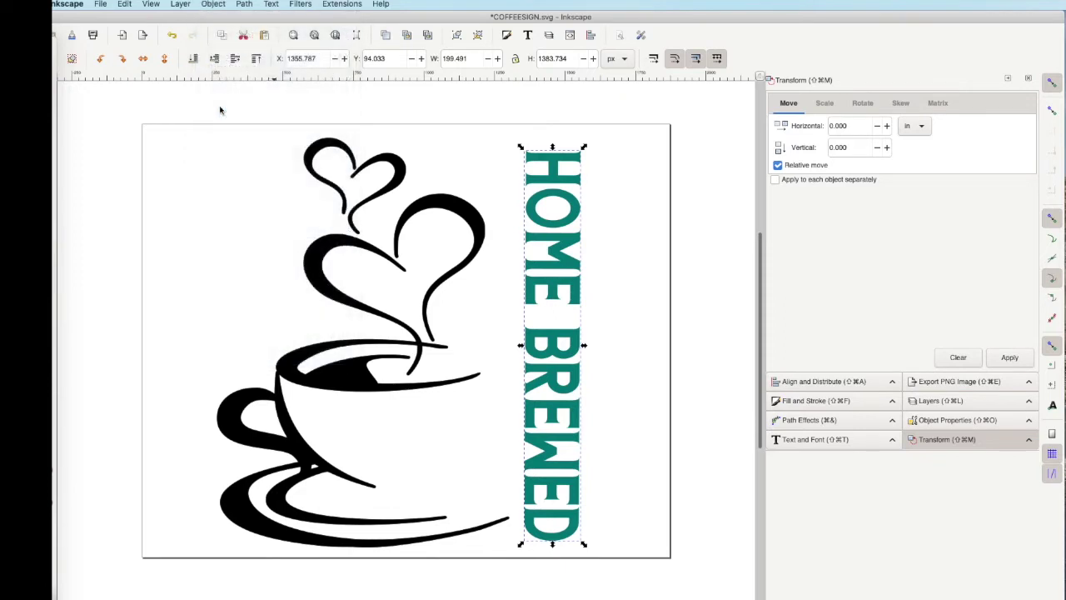
left_click(248, 5)
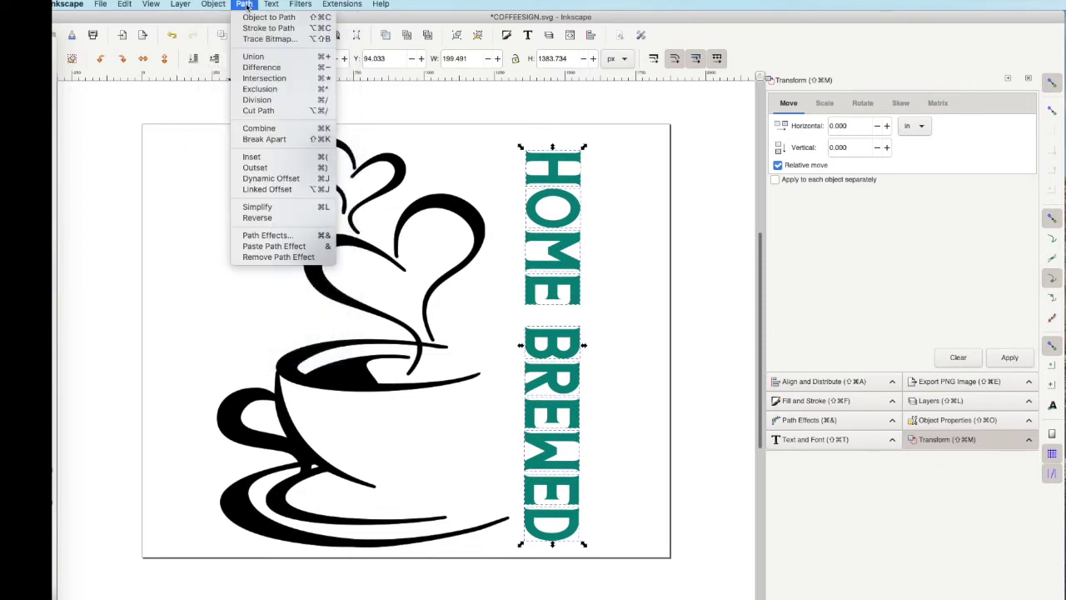
left_click(255, 56)
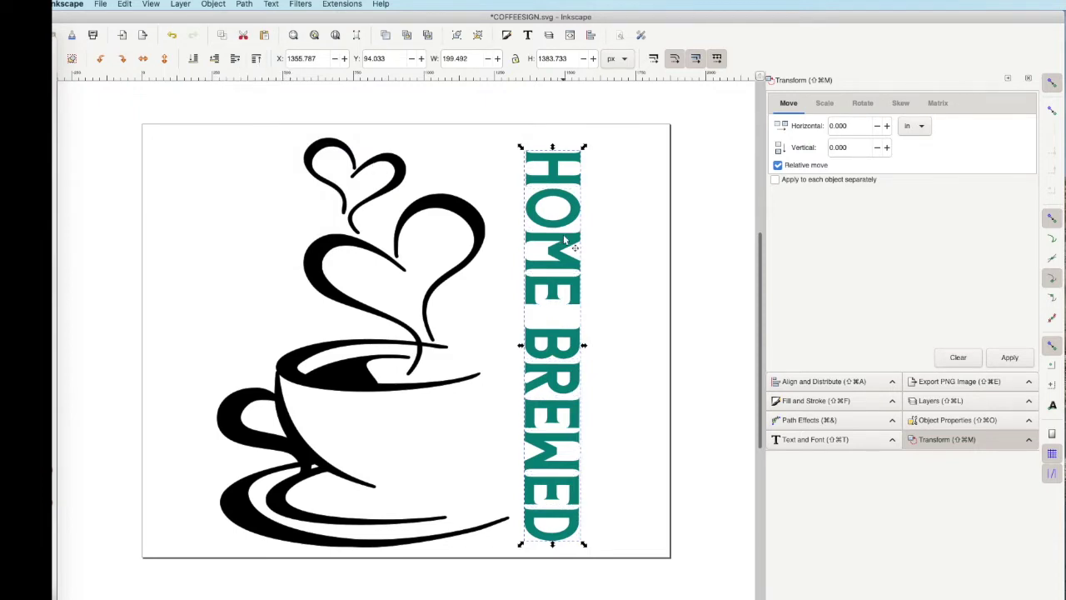
Step: Save the design again as the Plain SVG file COFFEESIGN.svg, replacing the existing file
left_click(100, 5)
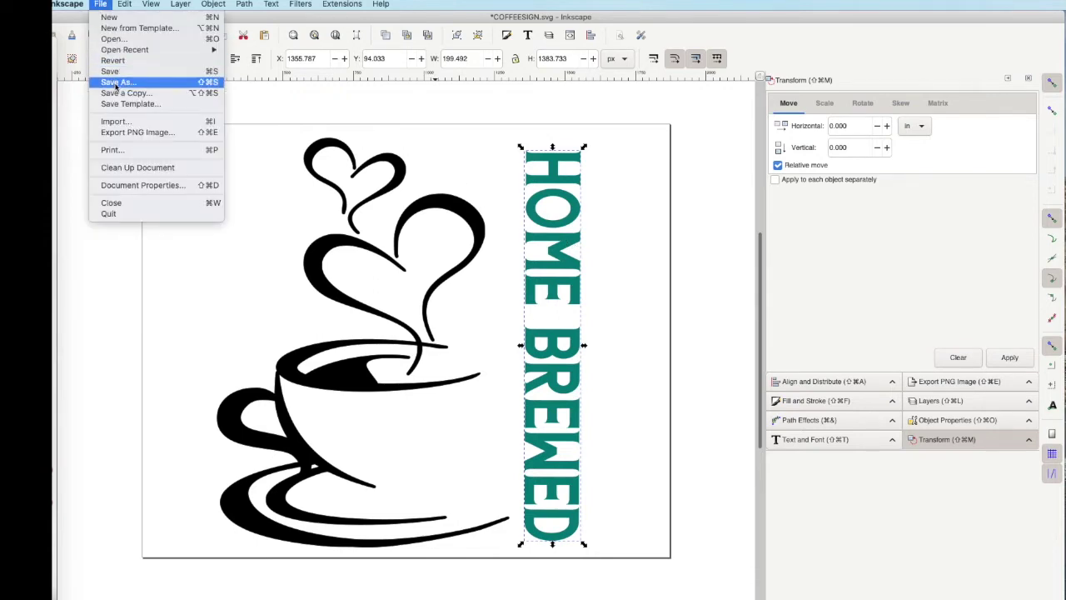
left_click(115, 83)
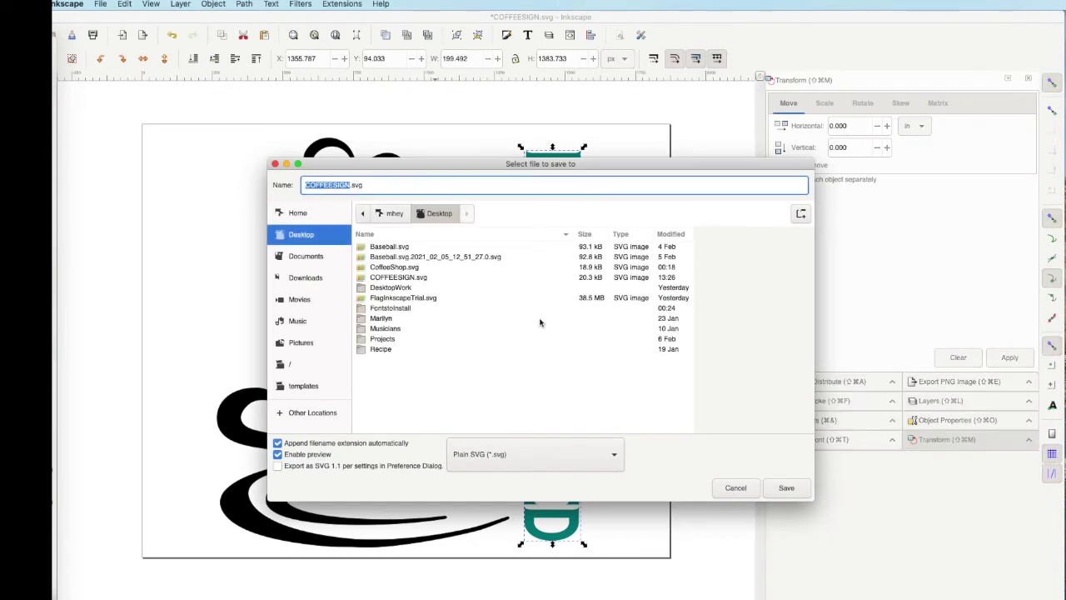
left_click(787, 487)
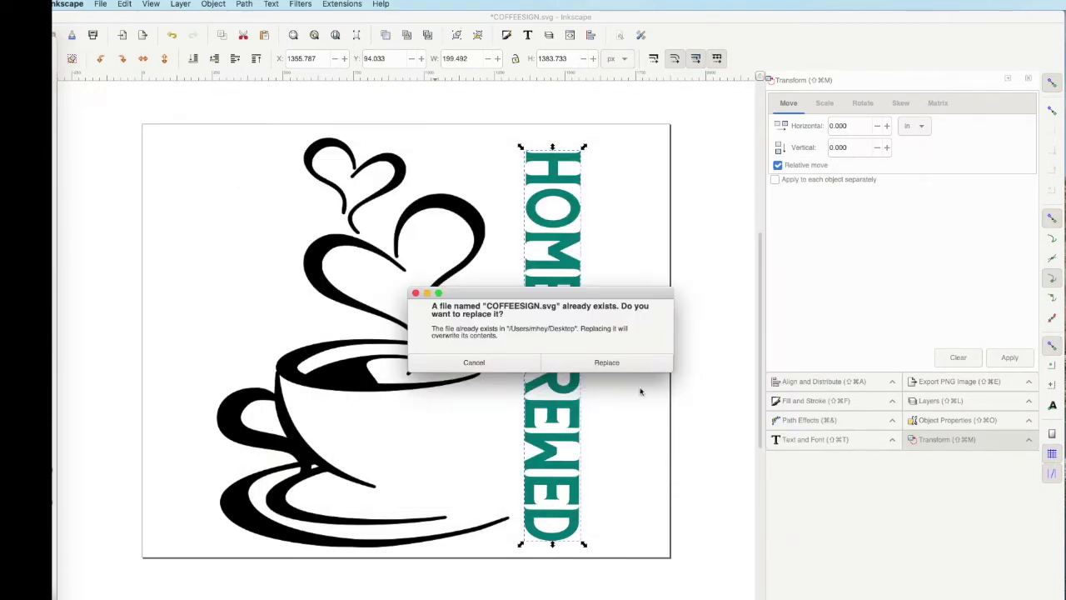
left_click(607, 364)
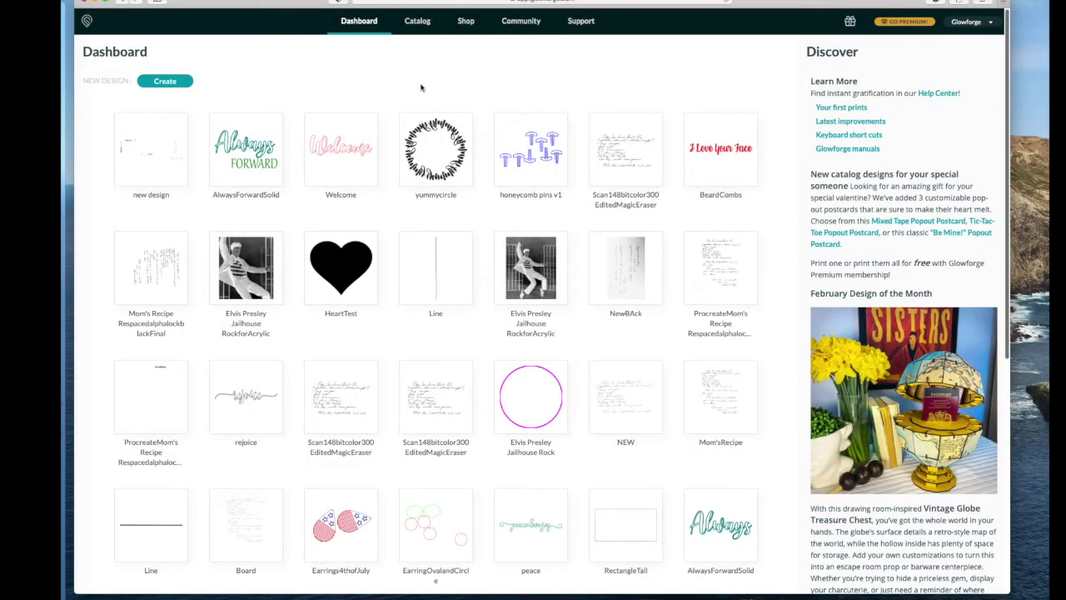
Step: Switch to the Glowforge web app and upload COFFEESIGN.svg from the Desktop as a new design
left_click(165, 81)
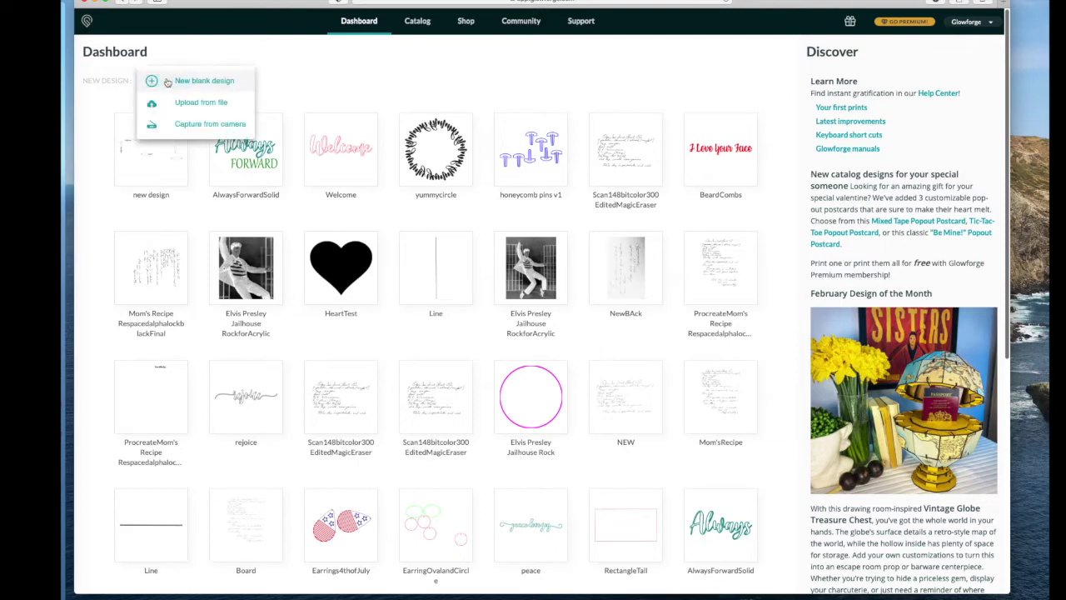
left_click(203, 103)
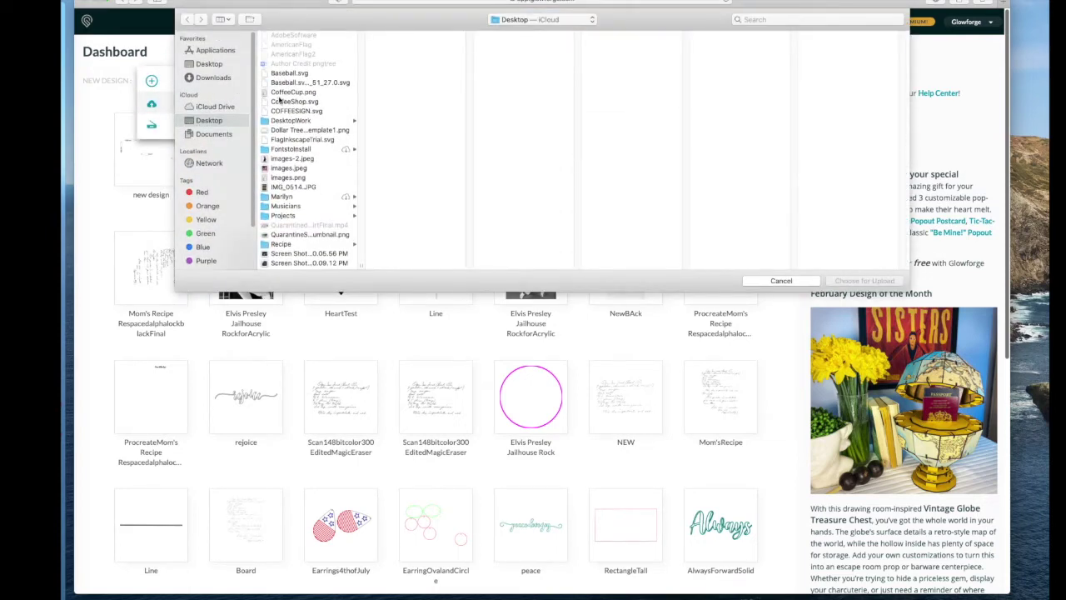
left_click(291, 111)
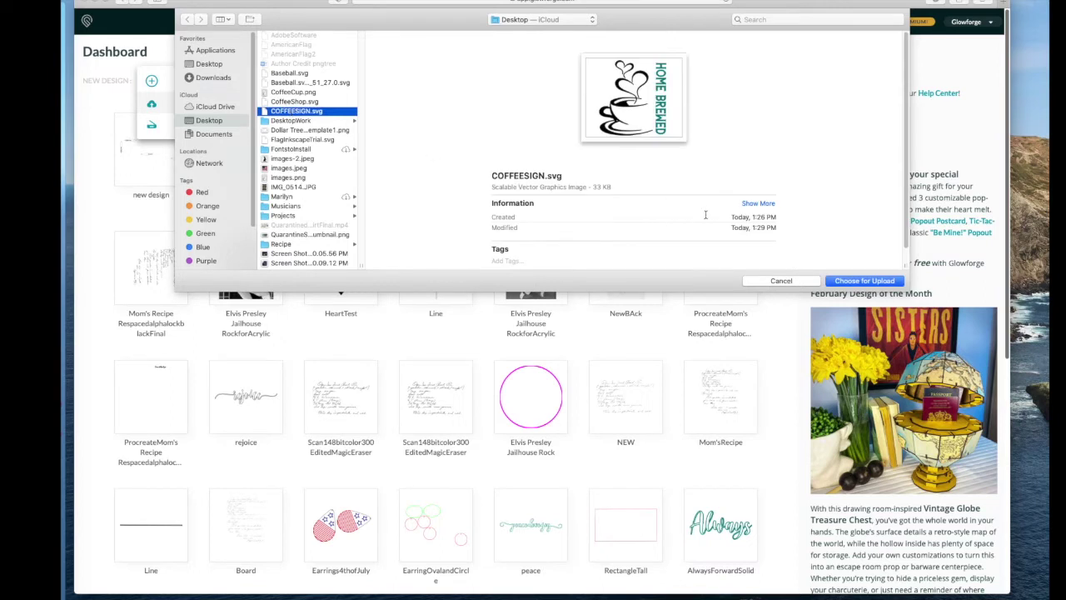
left_click(850, 281)
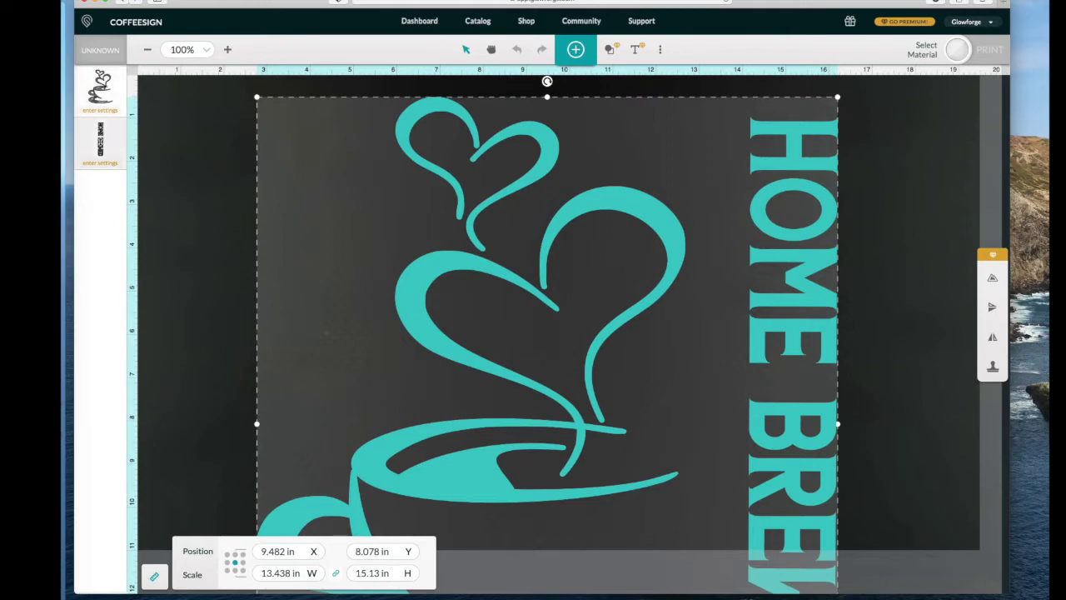
Step: Set the "HOME BREWED" artwork to Ignore and specify an uncertified material with a thickness of 0.11 in
left_click(95, 163)
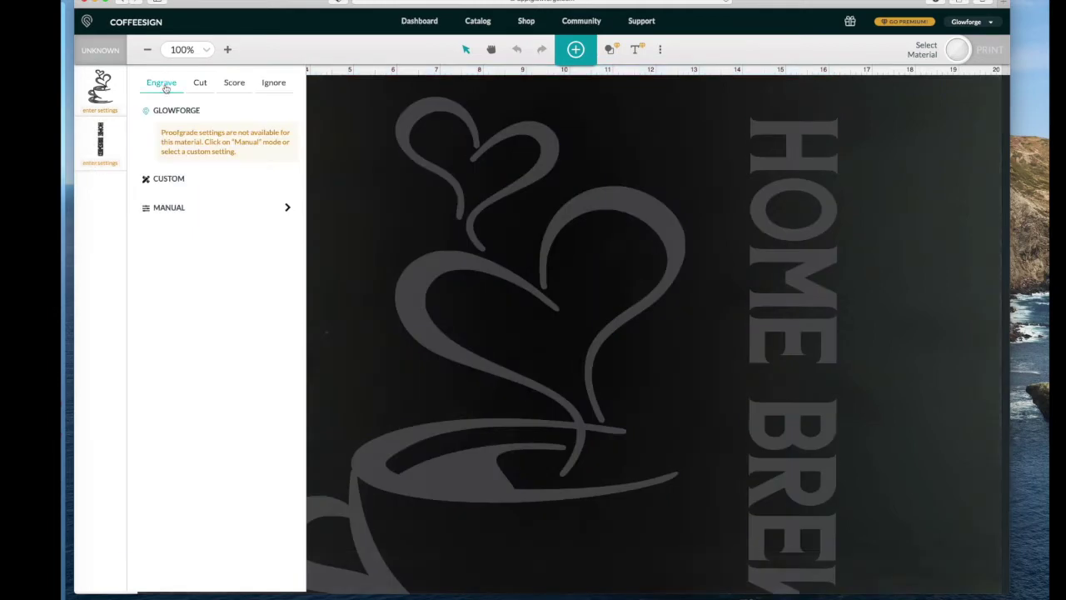
left_click(276, 84)
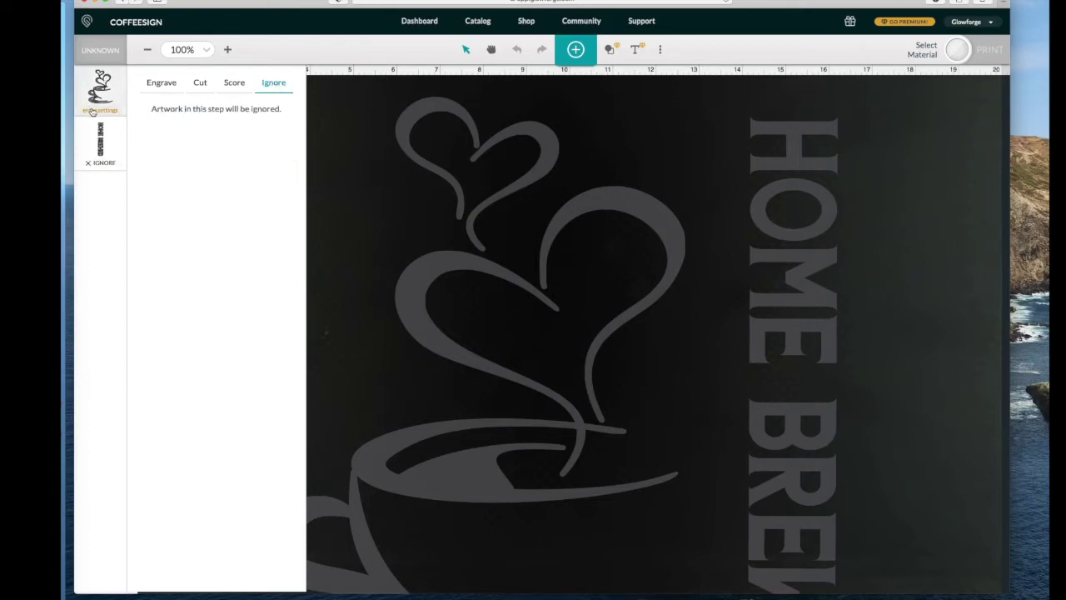
left_click(103, 51)
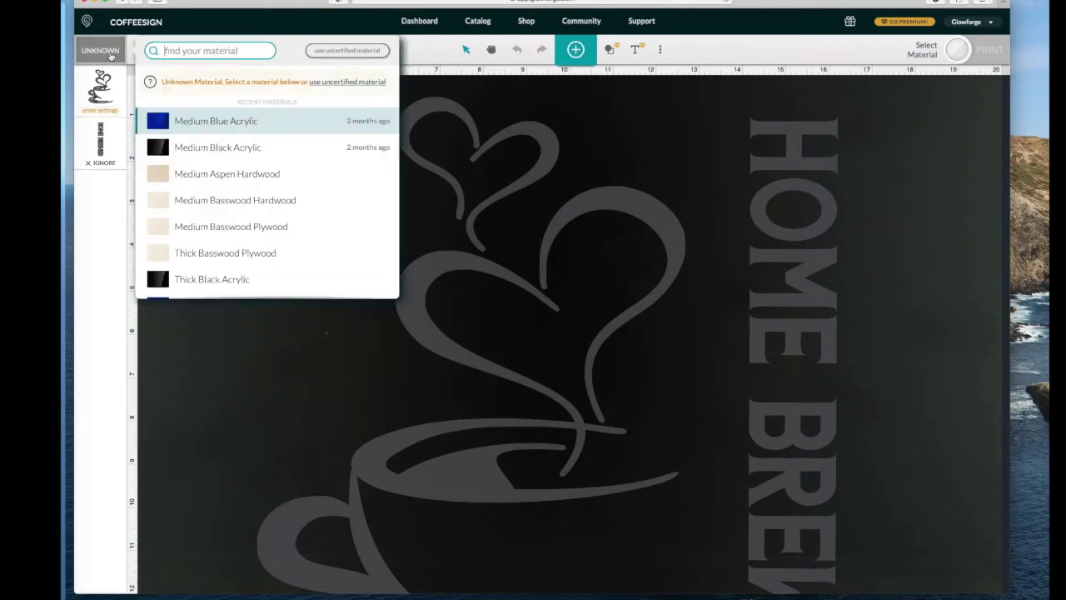
scroll(221, 162, "down", 2)
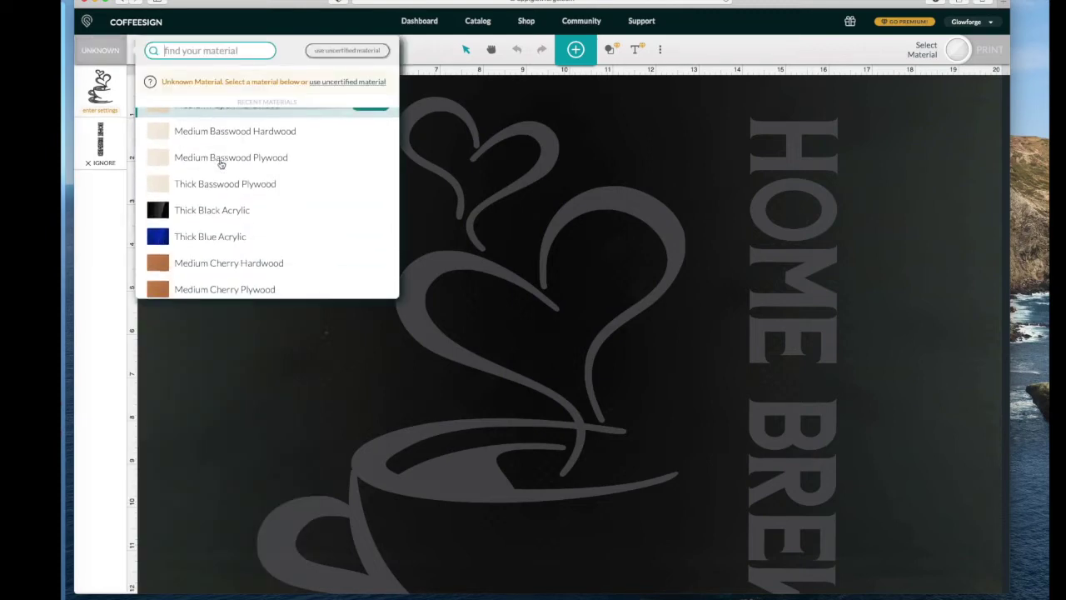
scroll(222, 162, "up", 2)
scroll(222, 164, "down", 1)
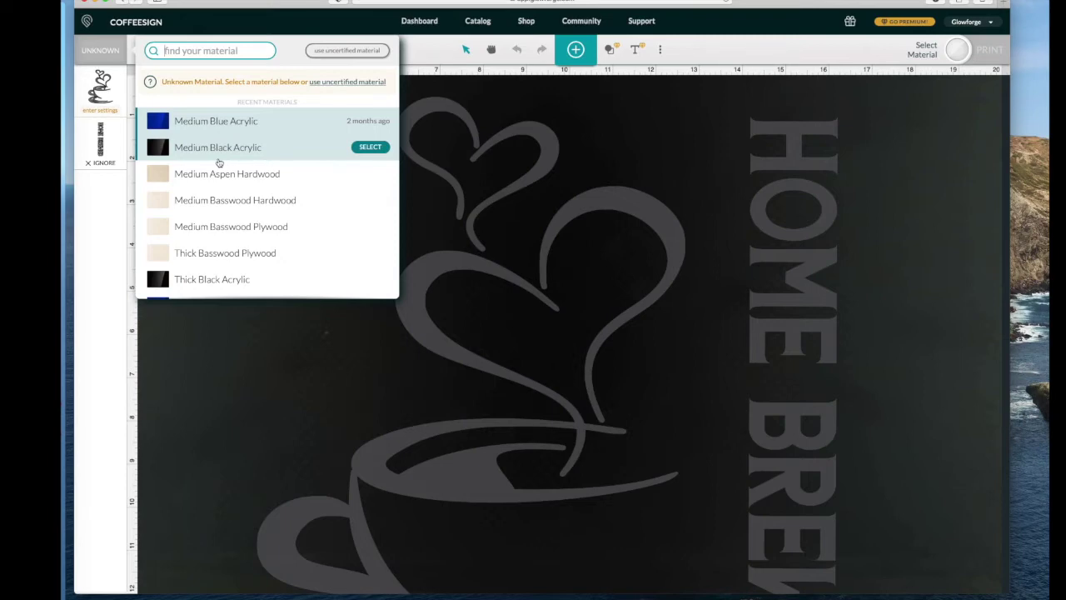
left_click(340, 83)
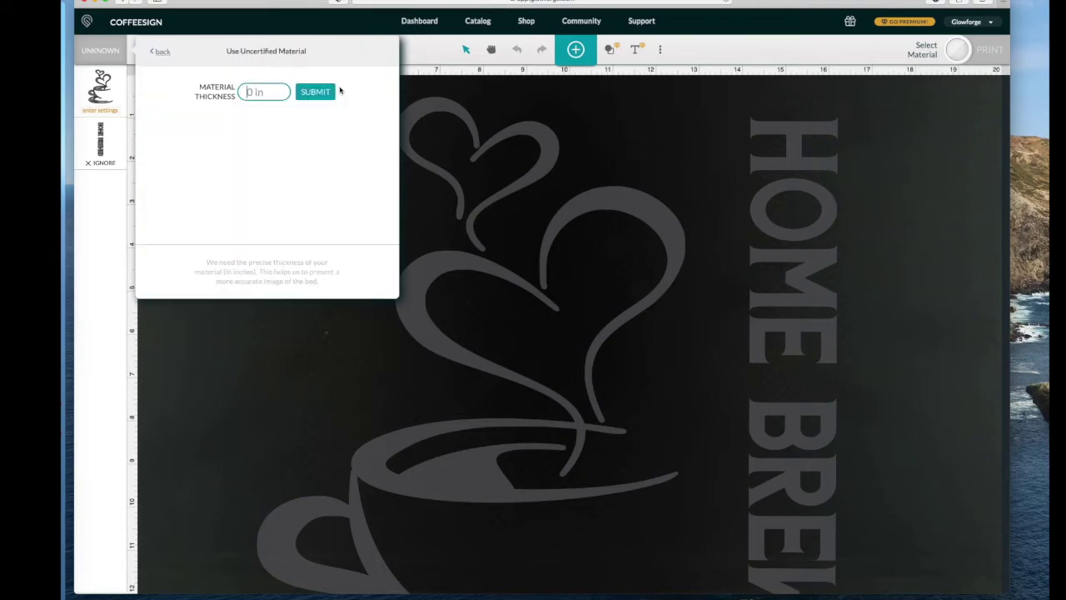
type(".11")
left_click(317, 95)
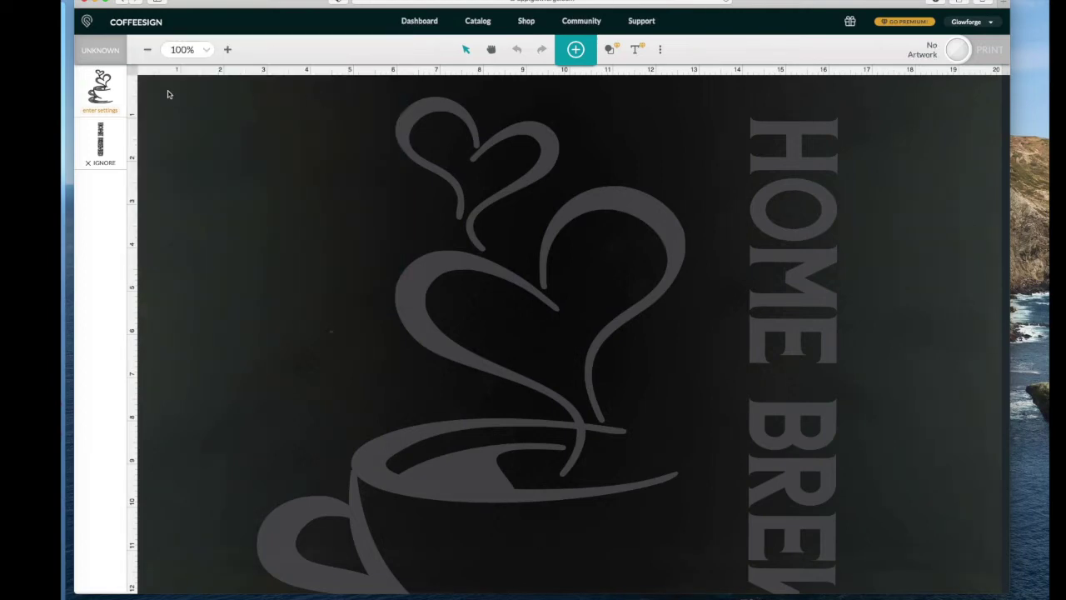
Step: Set the coffee cup artwork to Cut with manual settings of speed 200 and full power
left_click(102, 110)
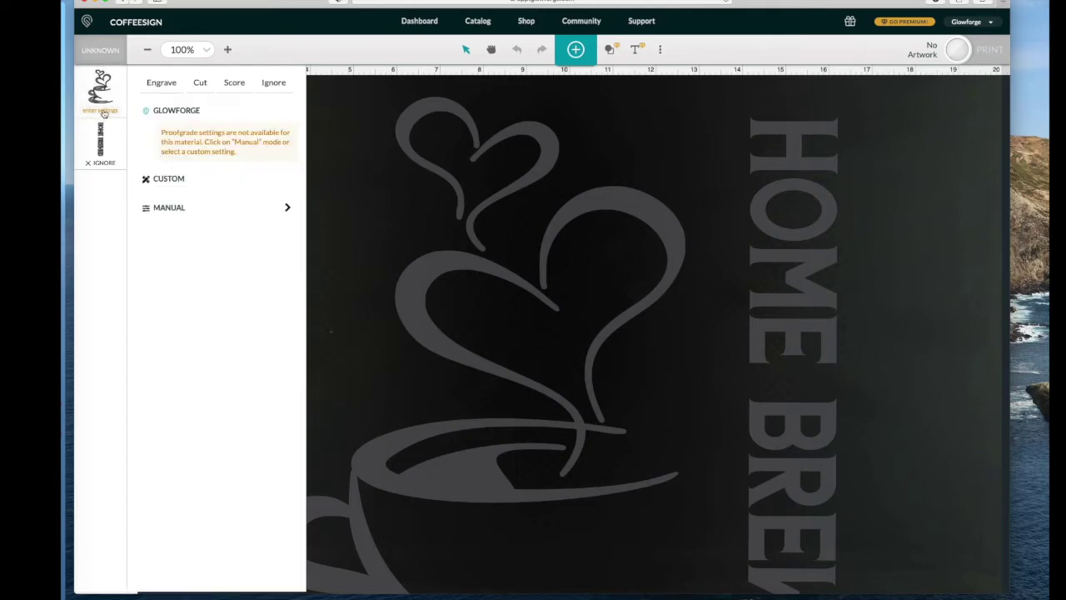
left_click(201, 87)
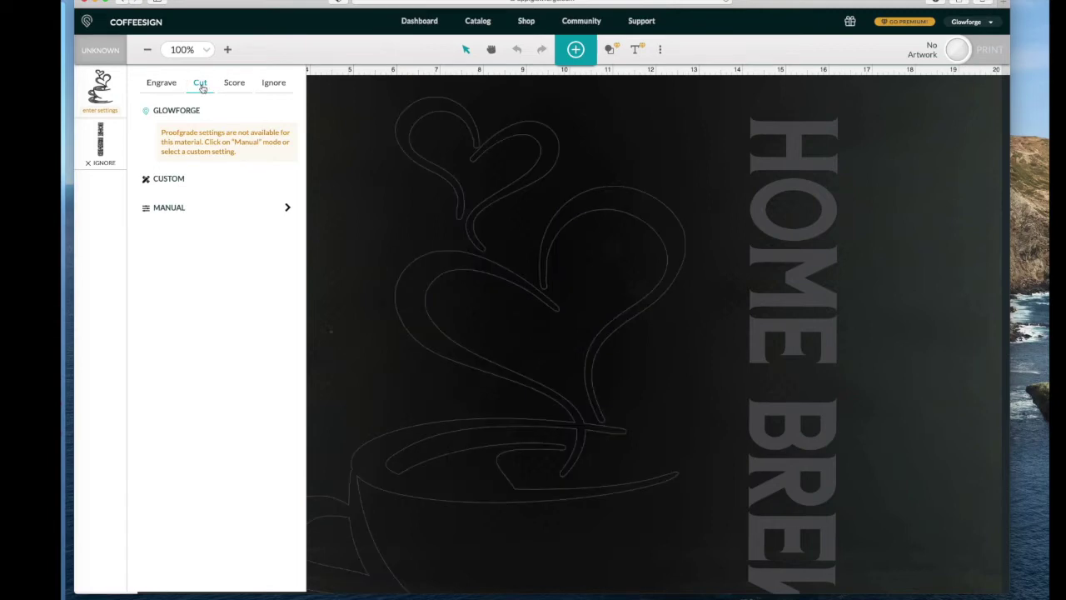
left_click(169, 208)
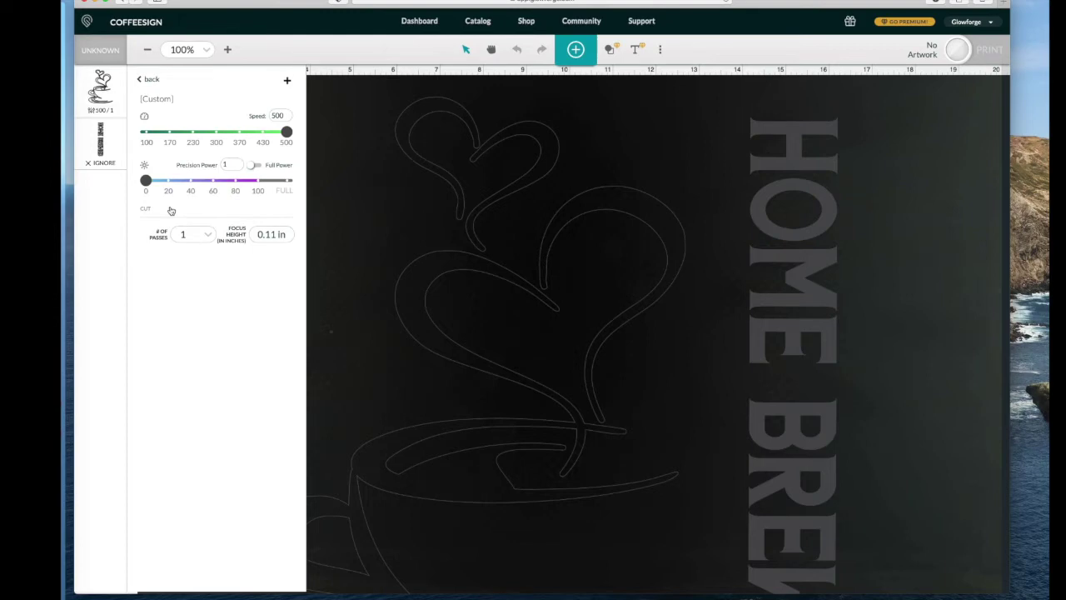
left_click(288, 116)
key("BackSpace")
key("BackSpace")
key("BackSpace")
type("0")
left_click(265, 166)
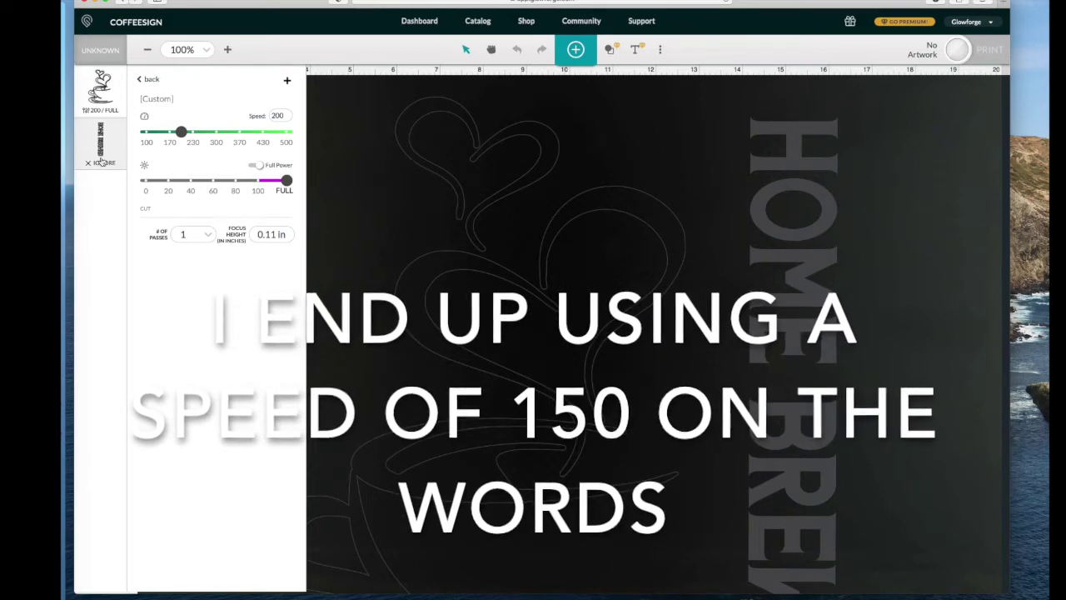
Step: Scale the coffee cup artwork proportionally to a height of 14.5 in
left_click(425, 271)
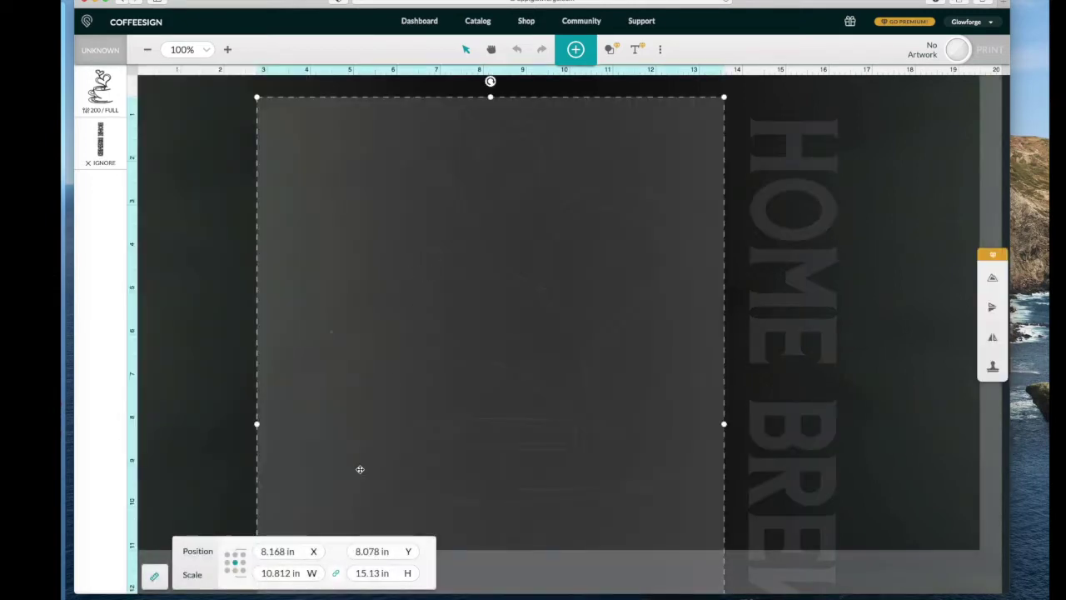
left_click(376, 574)
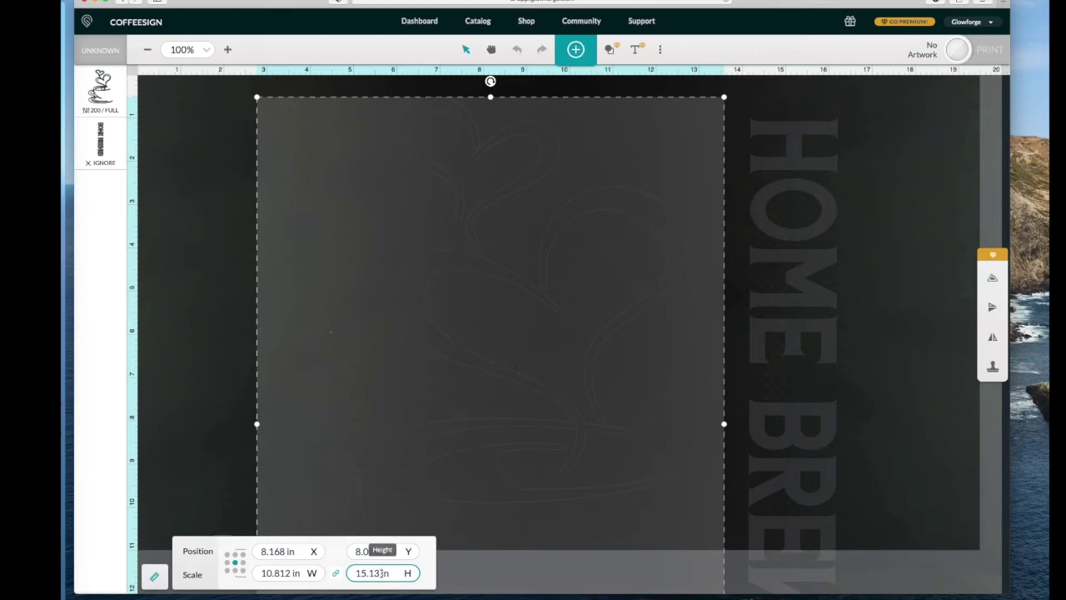
key("BackSpace")
key("BackSpace")
key("BackSpace")
type("4.5")
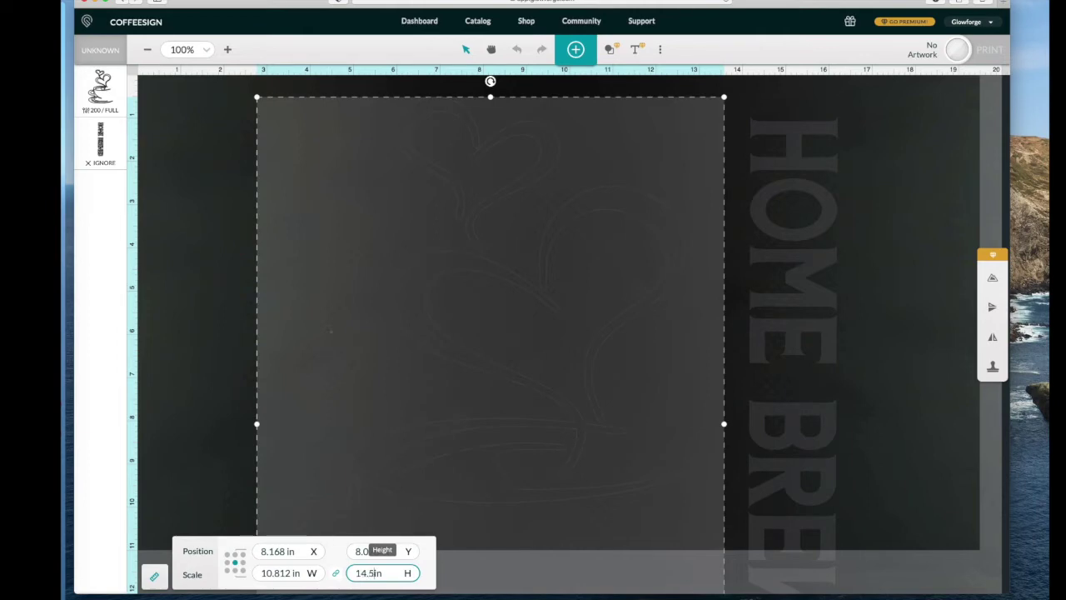
left_click(334, 575)
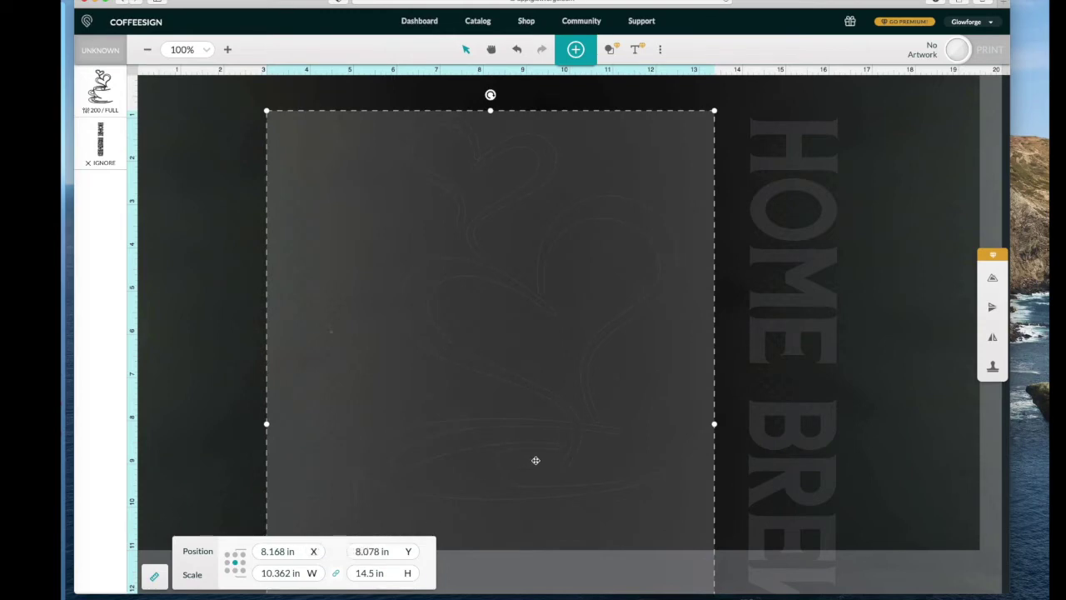
Step: Move the "HOME BREWED" lettering off the wood sheet to its right, at about X 18.89 in, Y 7.97 in
left_click(793, 343)
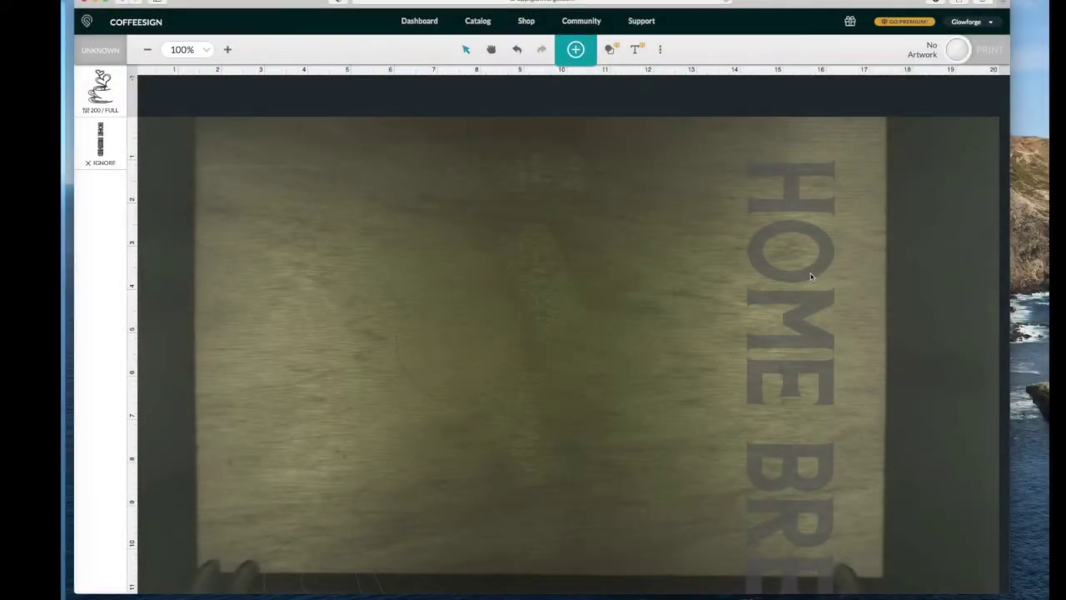
left_click_drag(804, 295, 962, 298)
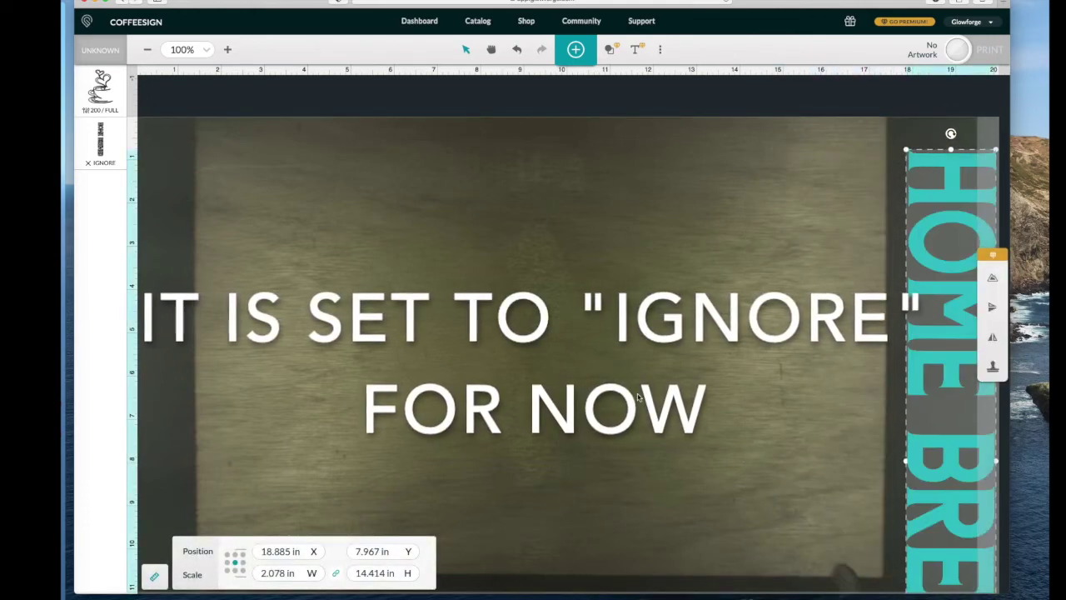
Step: Rotate the coffee cup artwork about 90 degrees clockwise and position it on the wood sheet at about X 9.71 in, Y 5.33 in
left_click(100, 90)
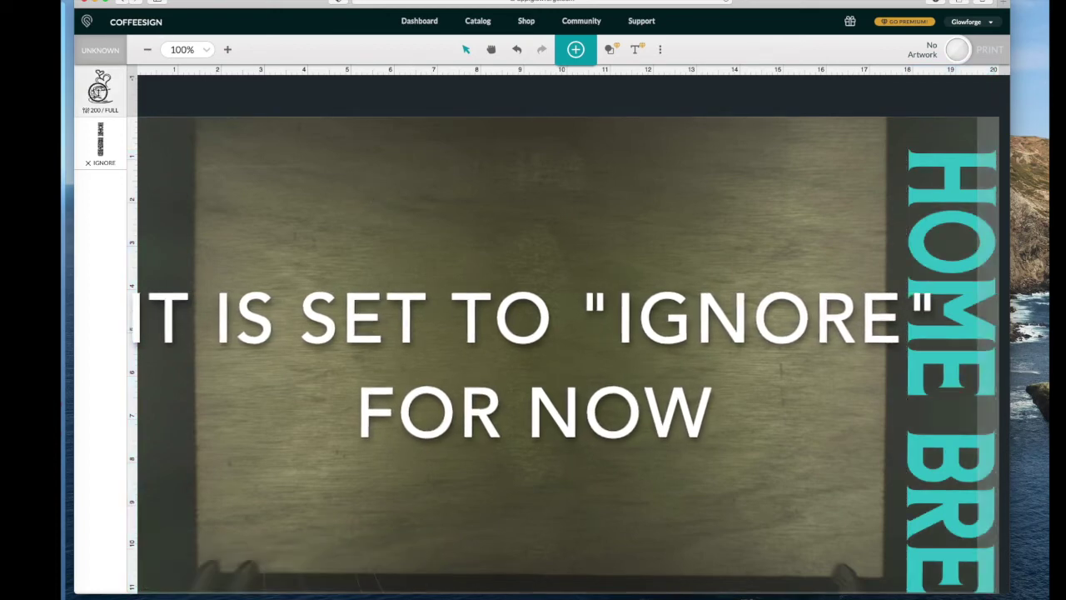
left_click(533, 319)
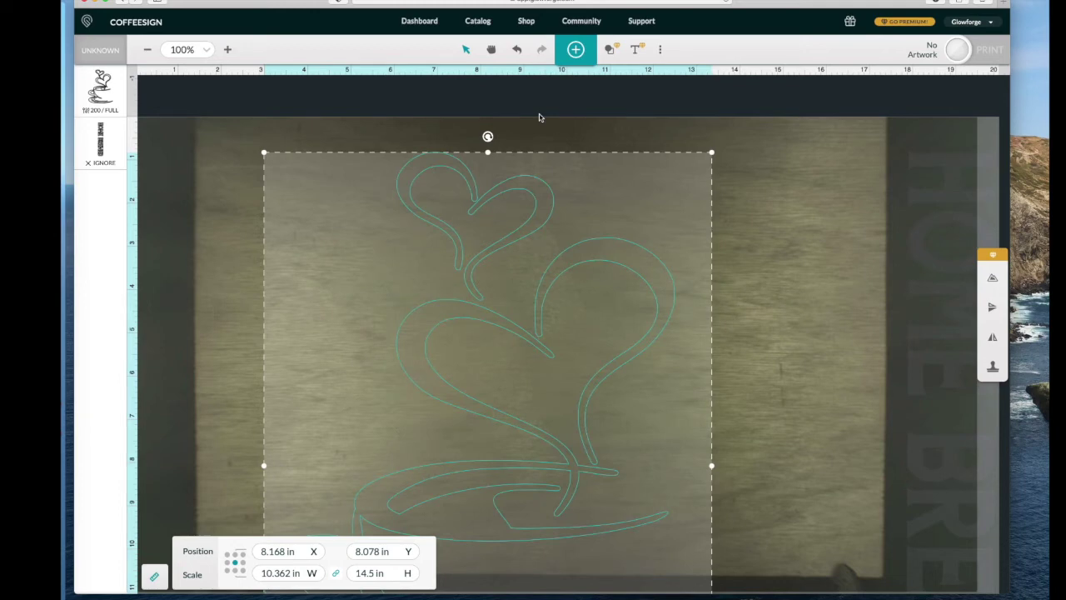
left_click_drag(487, 136, 880, 469)
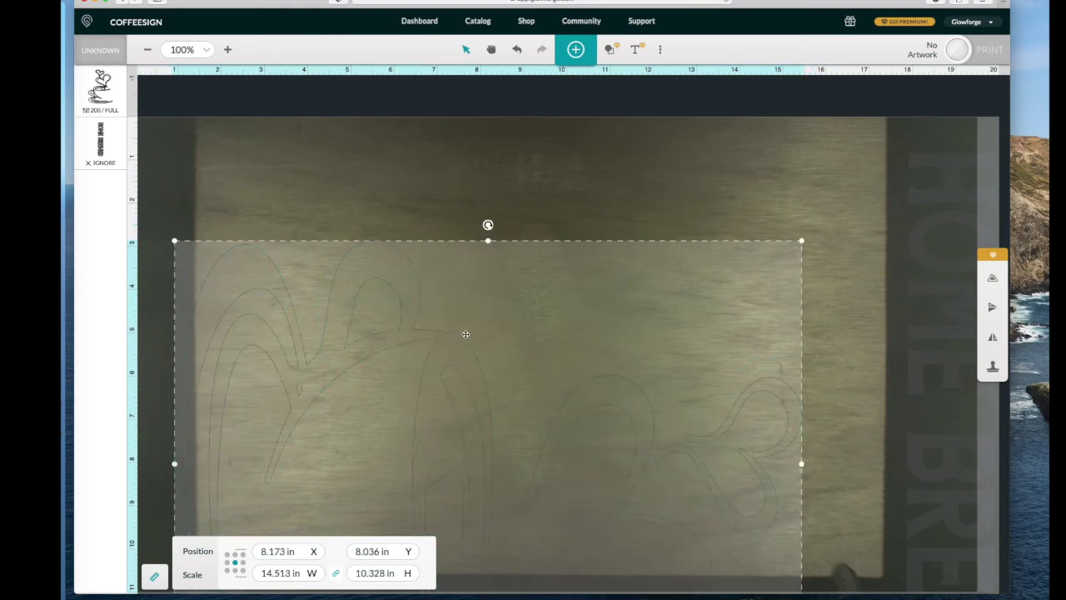
left_click_drag(466, 334, 534, 226)
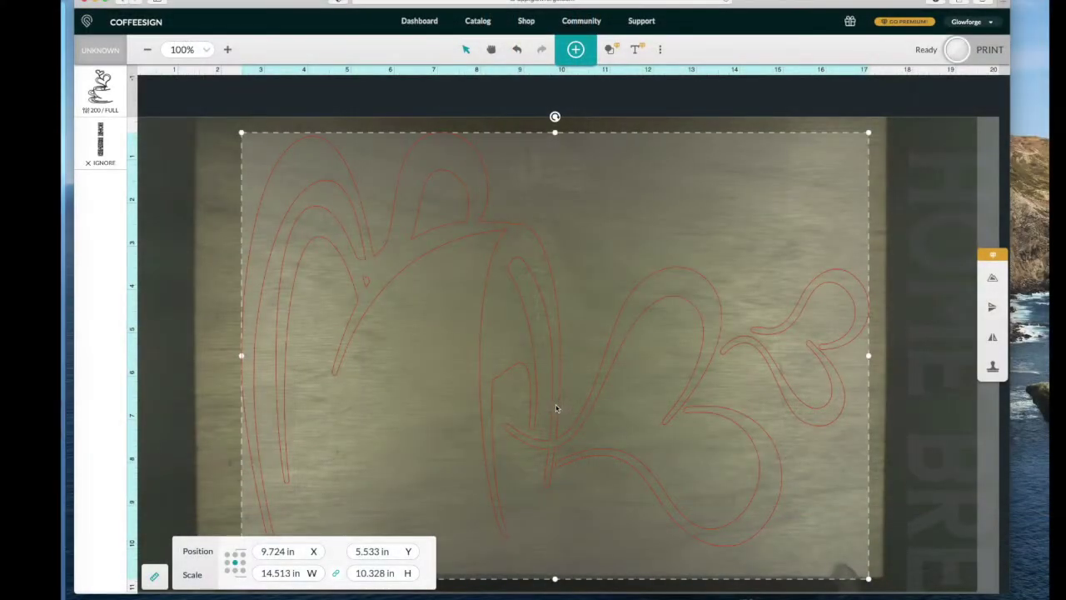
left_click_drag(556, 405, 557, 399)
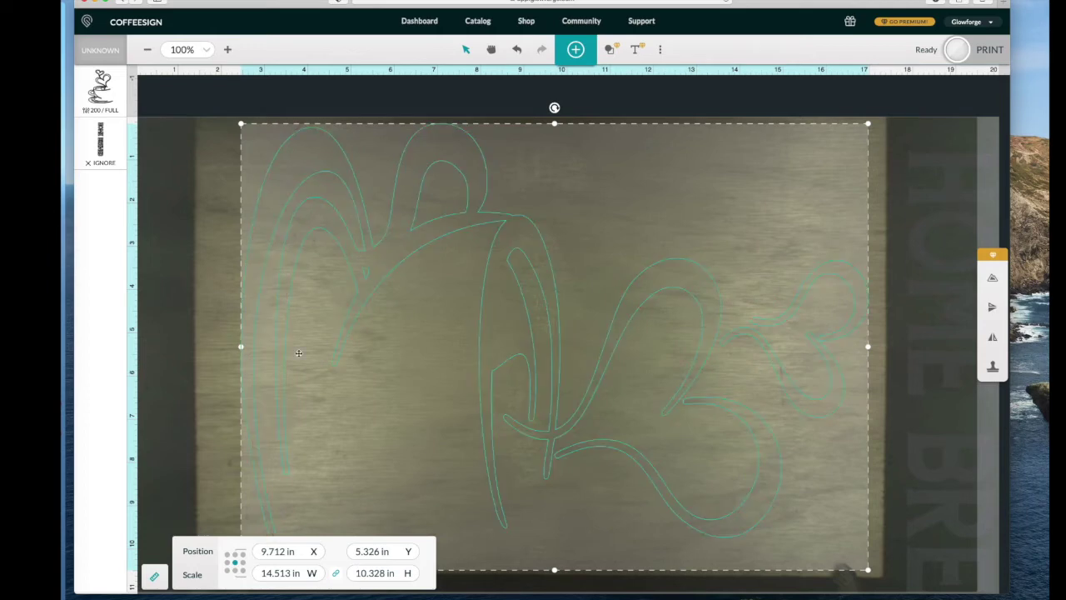
left_click(179, 400)
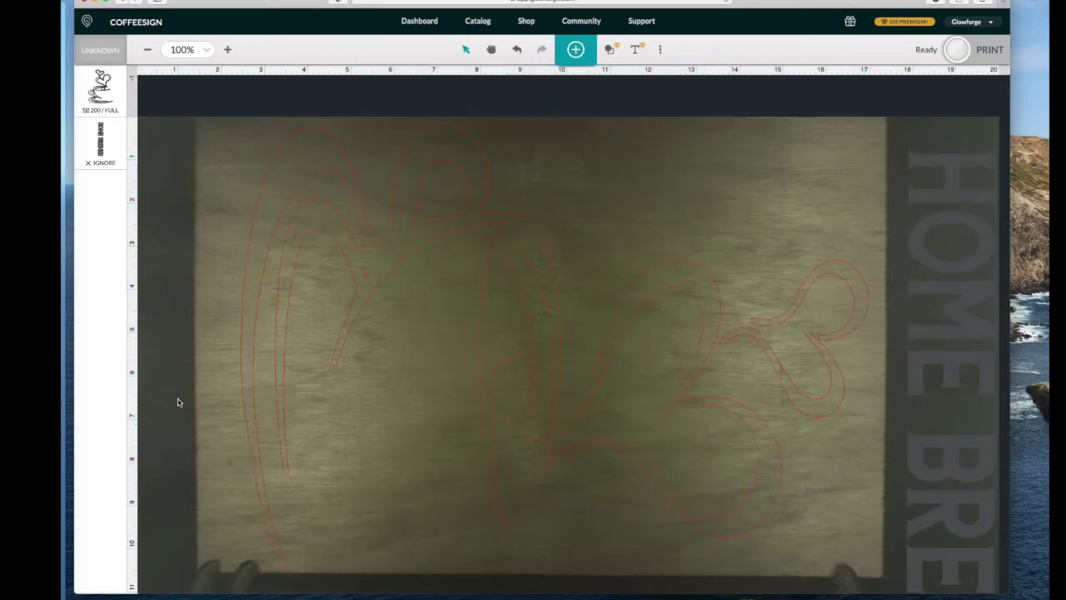
Step: Unlock the coffee cup artwork's aspect ratio and set its height to 10 in
left_click(554, 361)
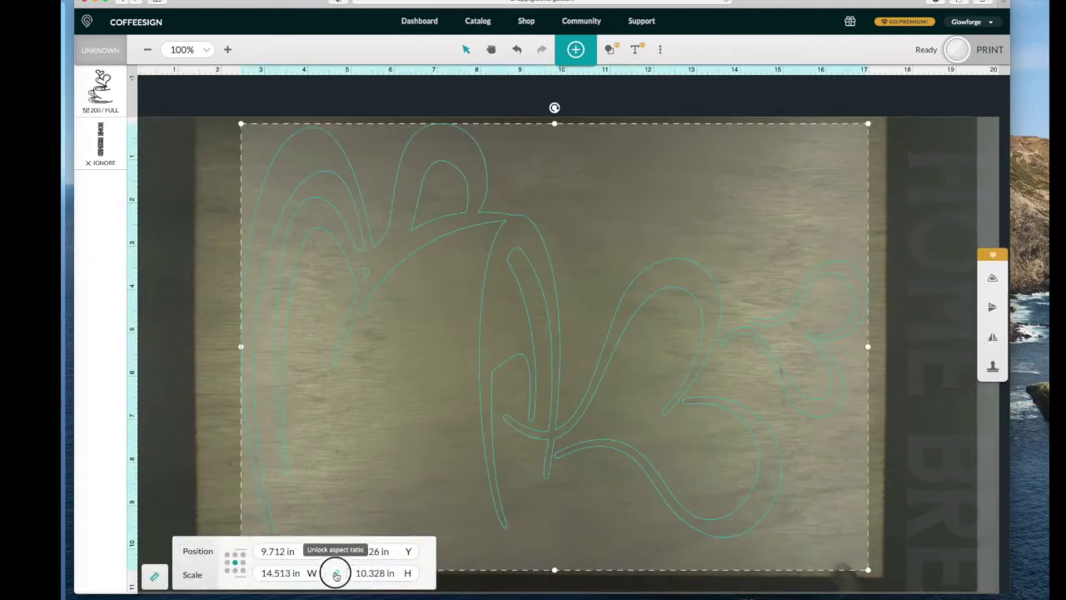
left_click(382, 573)
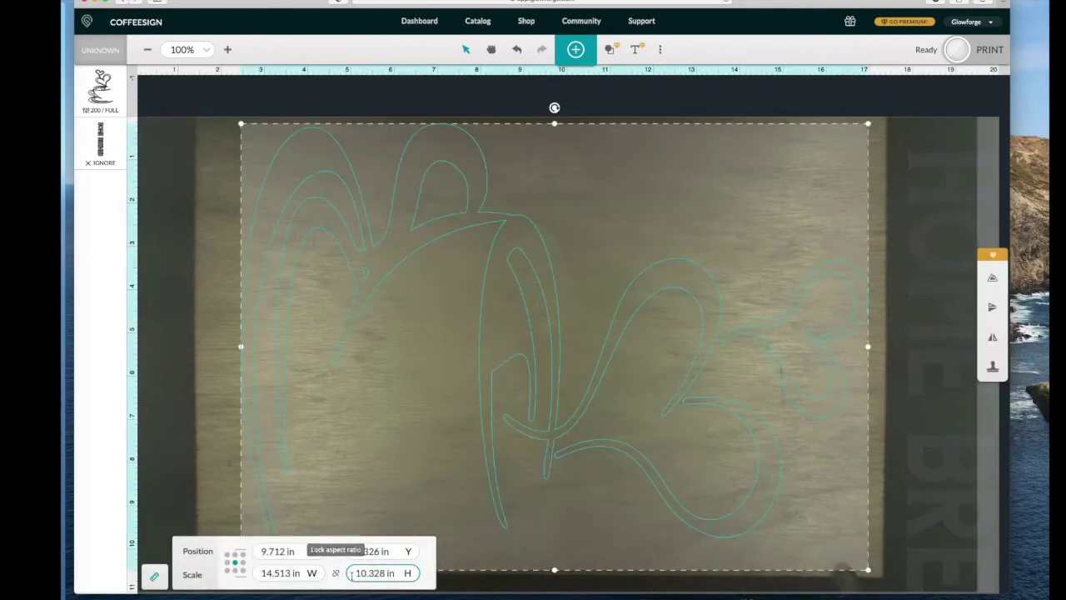
left_click(395, 573)
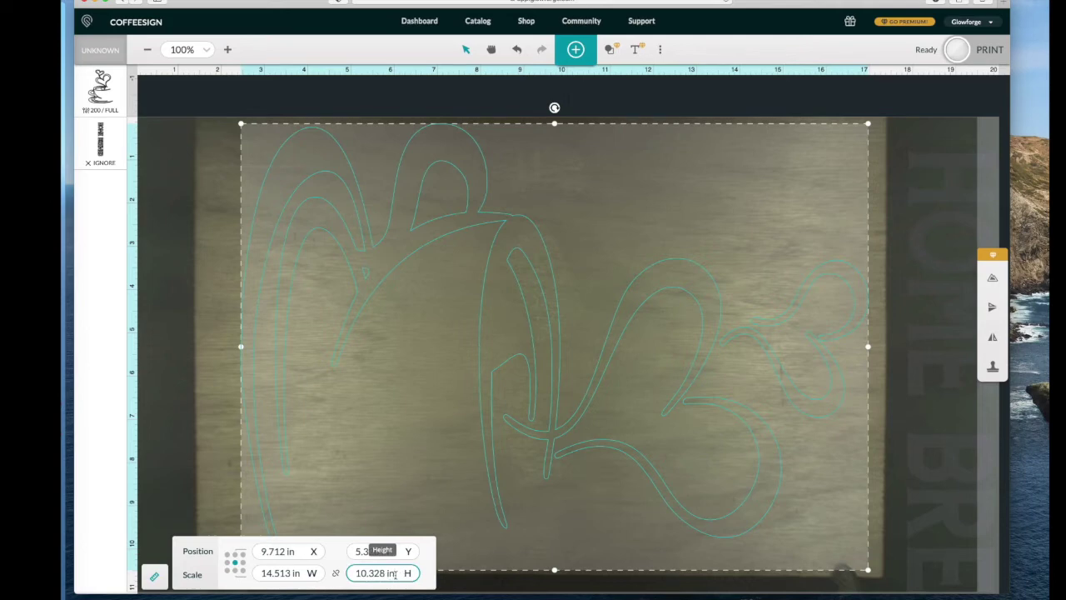
key("BackSpace")
key("BackSpace")
key("Return")
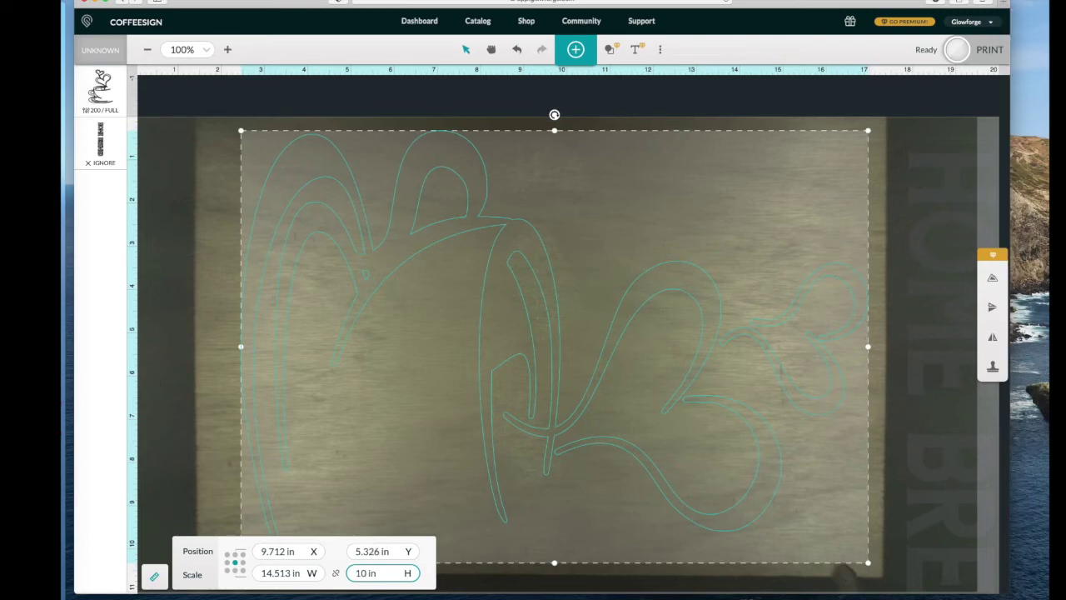
left_click(174, 497)
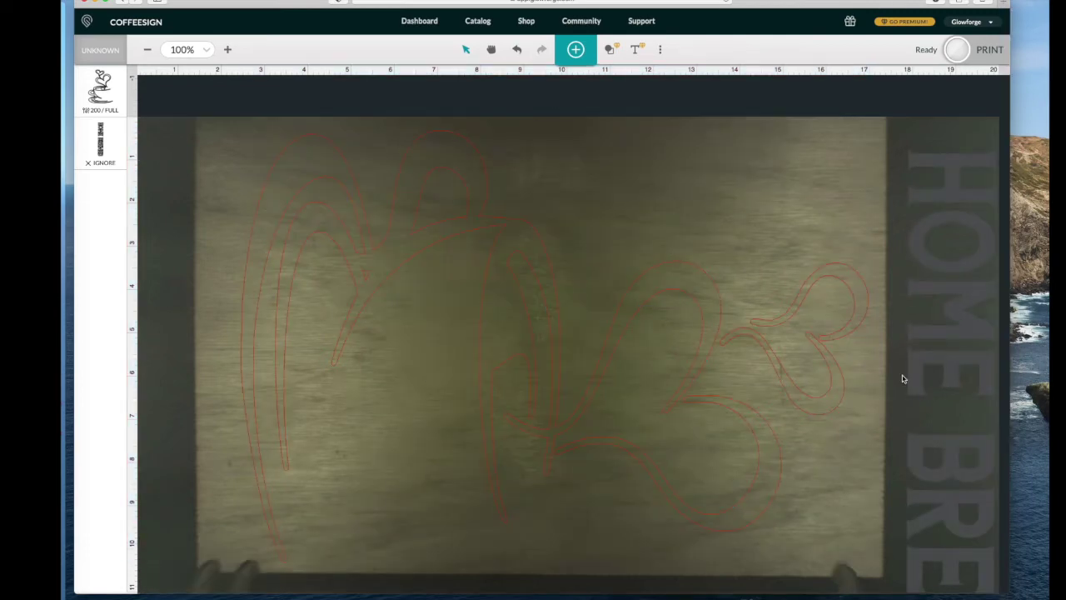
Step: Send the coffee cup design to print
left_click(991, 51)
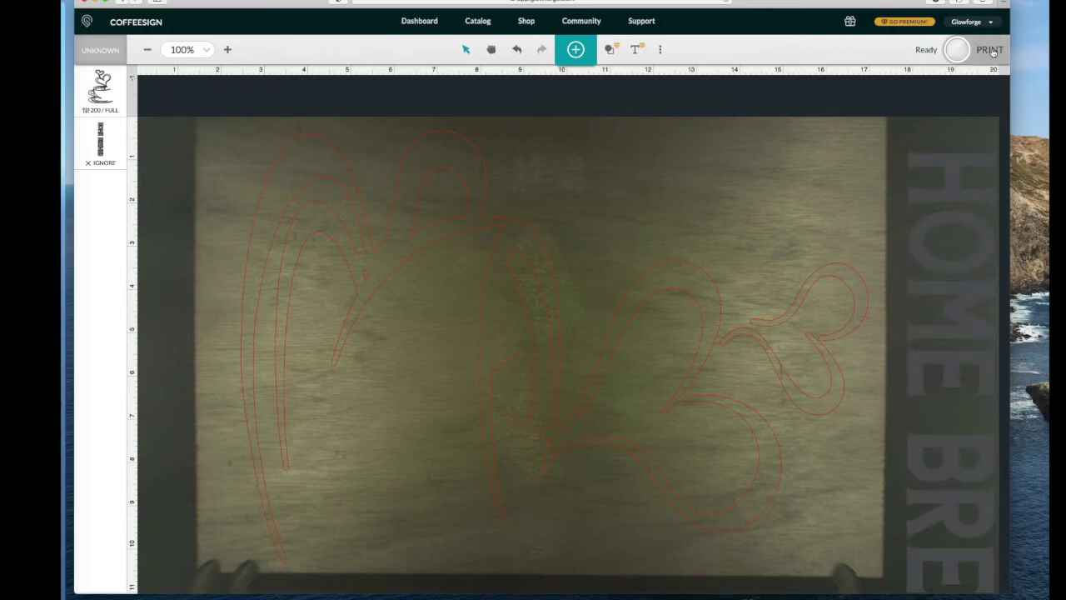